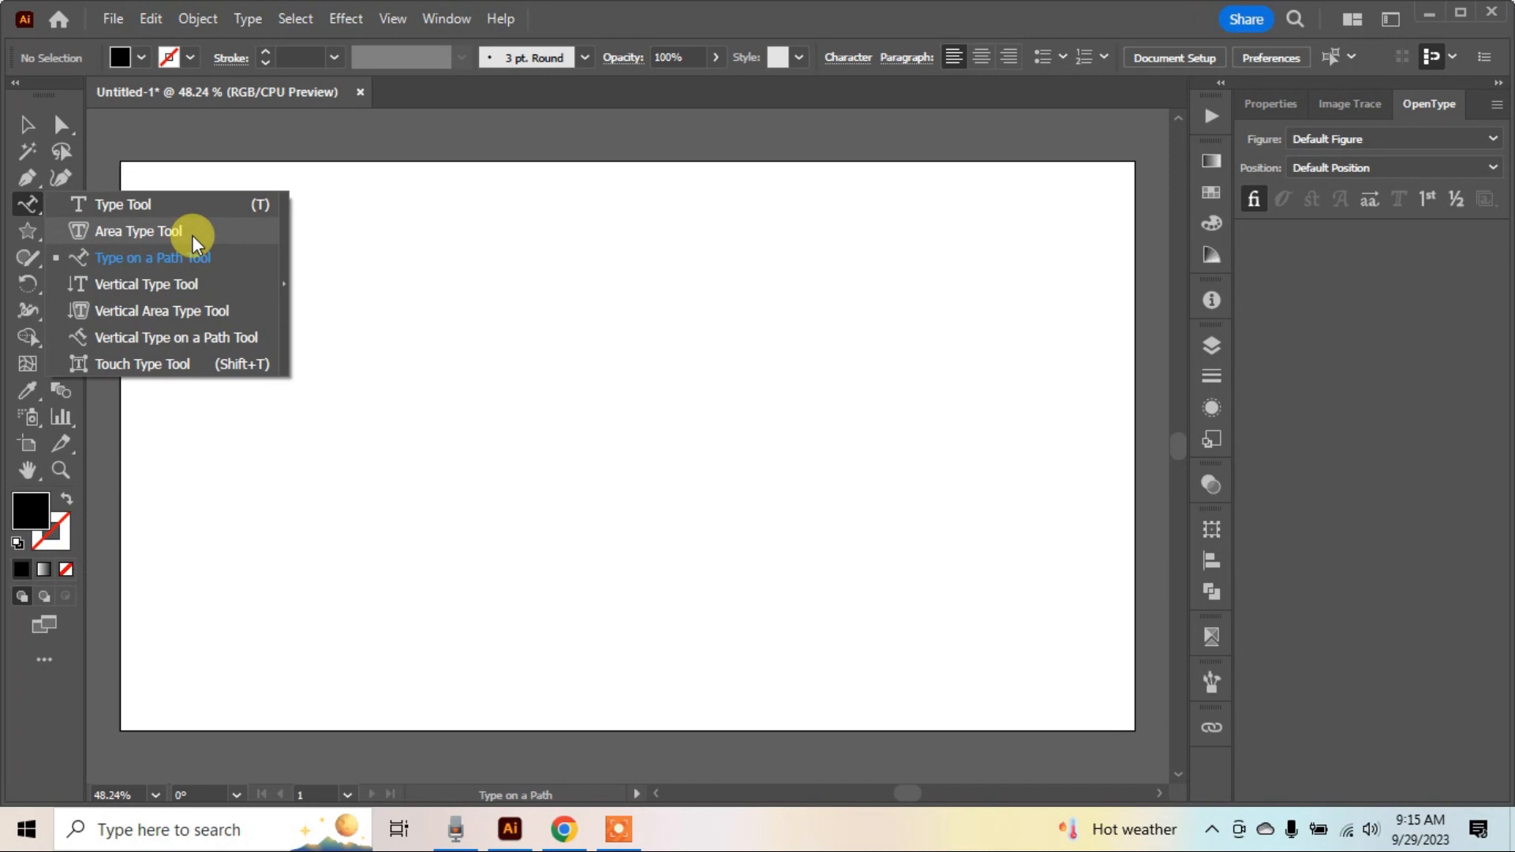
- Draw a tall black rectangle on the left half of the artboard
{"action": "left_click", "coordinate": [193, 235]}
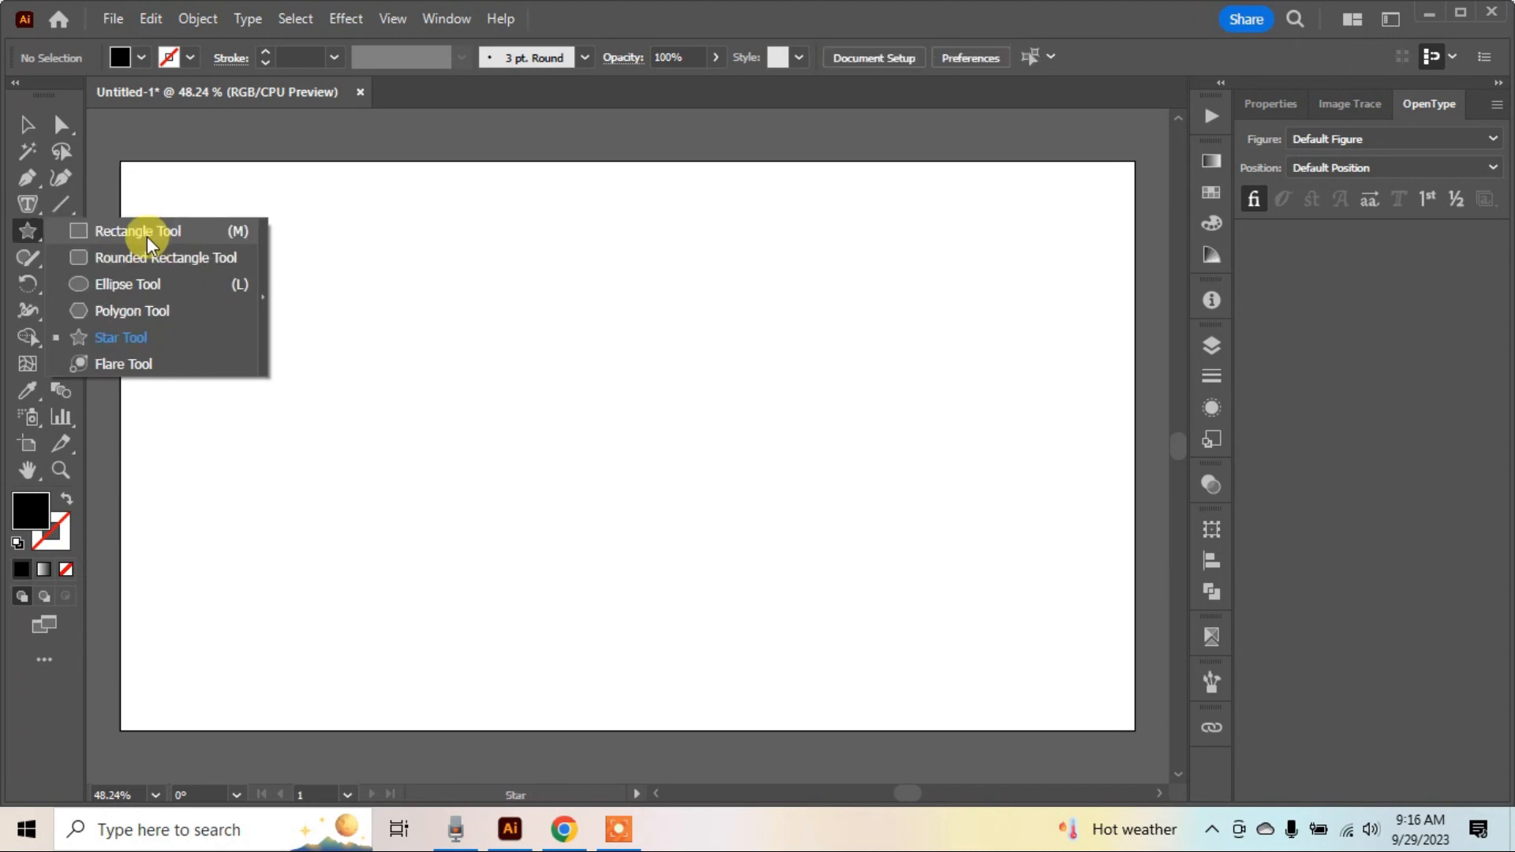
{"action": "left_click", "coordinate": [149, 232]}
{"action": "mouse_move", "coordinate": [279, 206]}
{"action": "left_mouse_down"}
{"action": "mouse_move", "coordinate": [612, 589]}
{"action": "mouse_move", "coordinate": [627, 689]}
{"action": "left_mouse_up"}
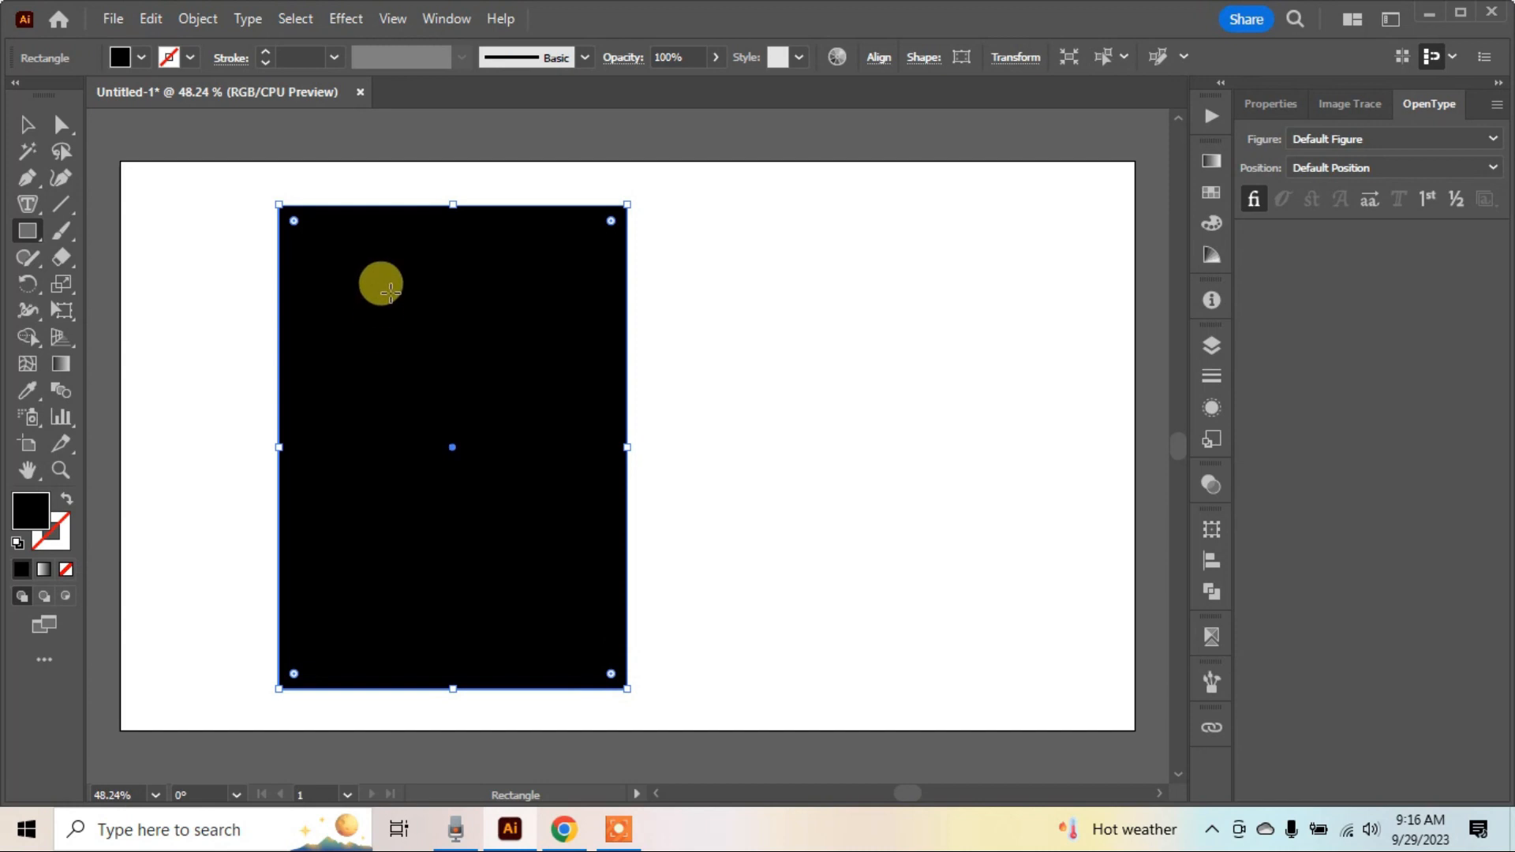
- Convert the black rectangle into a text container with the Area Type tool
{"action": "left_click", "coordinate": [32, 205]}
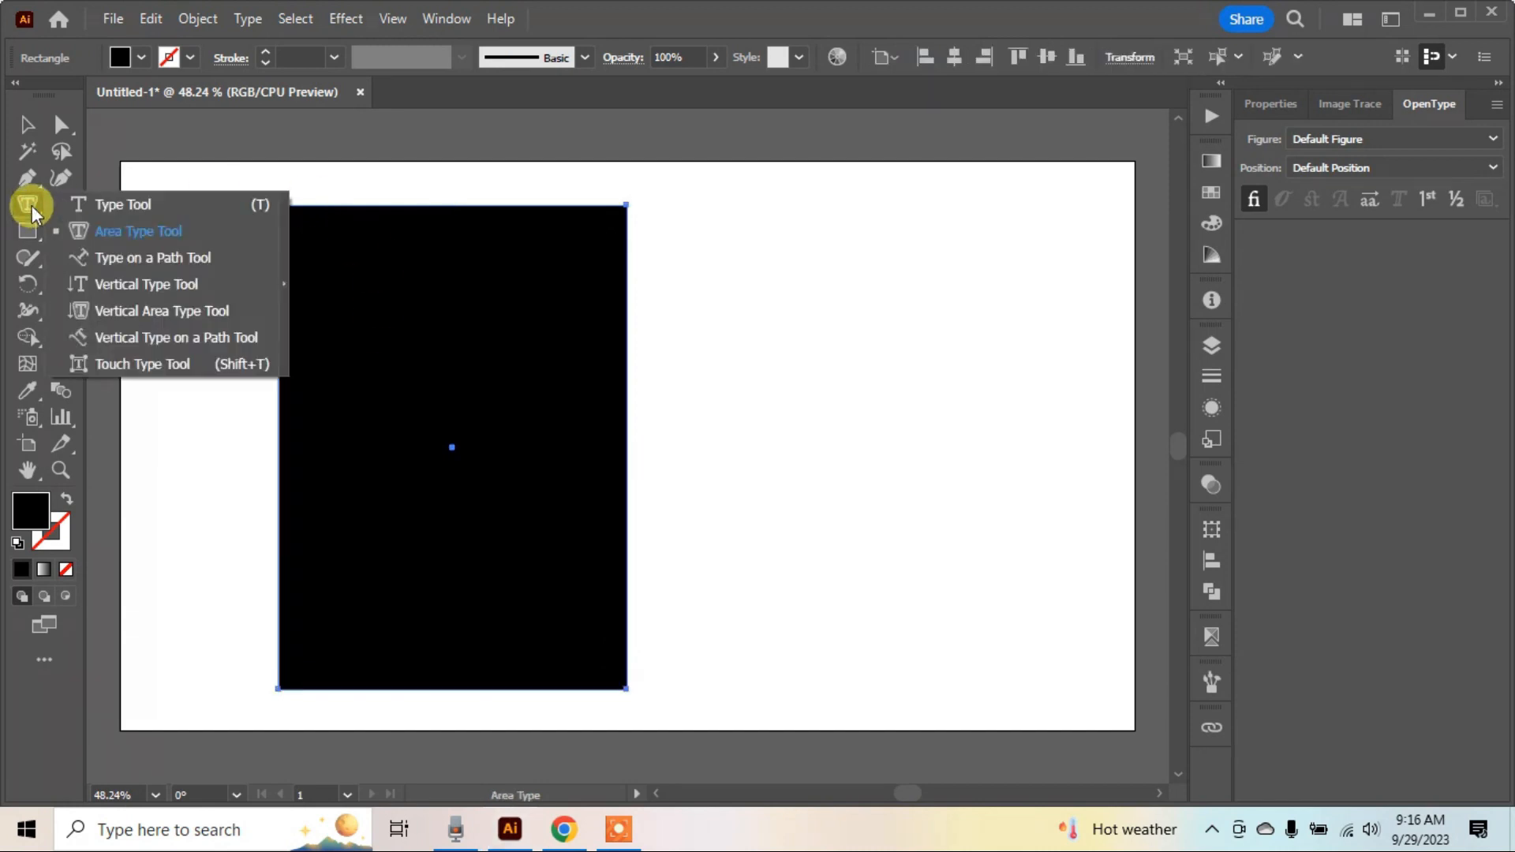
{"action": "left_click", "coordinate": [145, 233]}
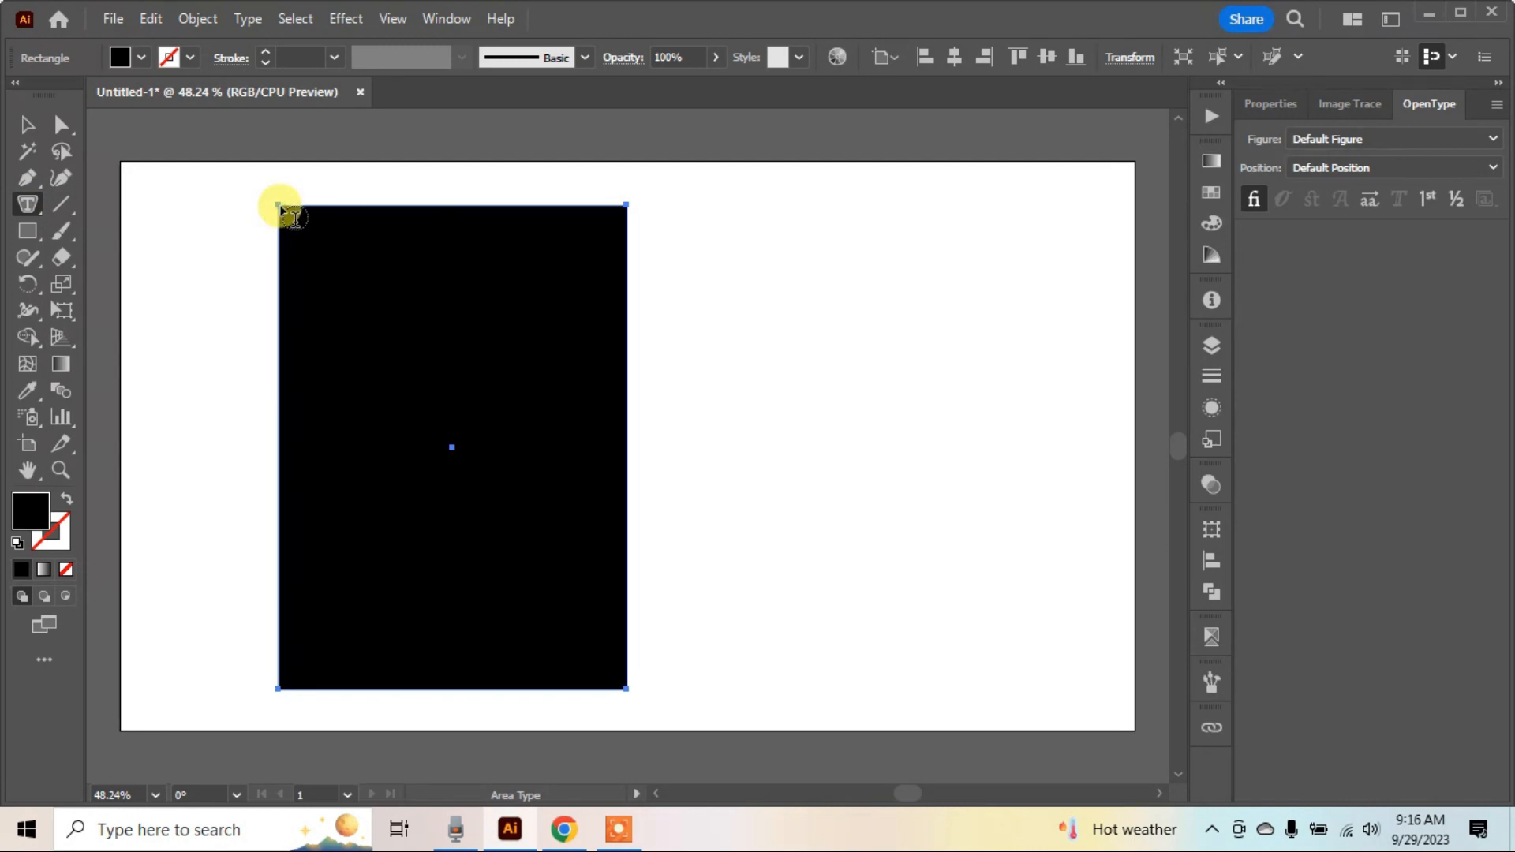
{"action": "left_click", "coordinate": [292, 216]}
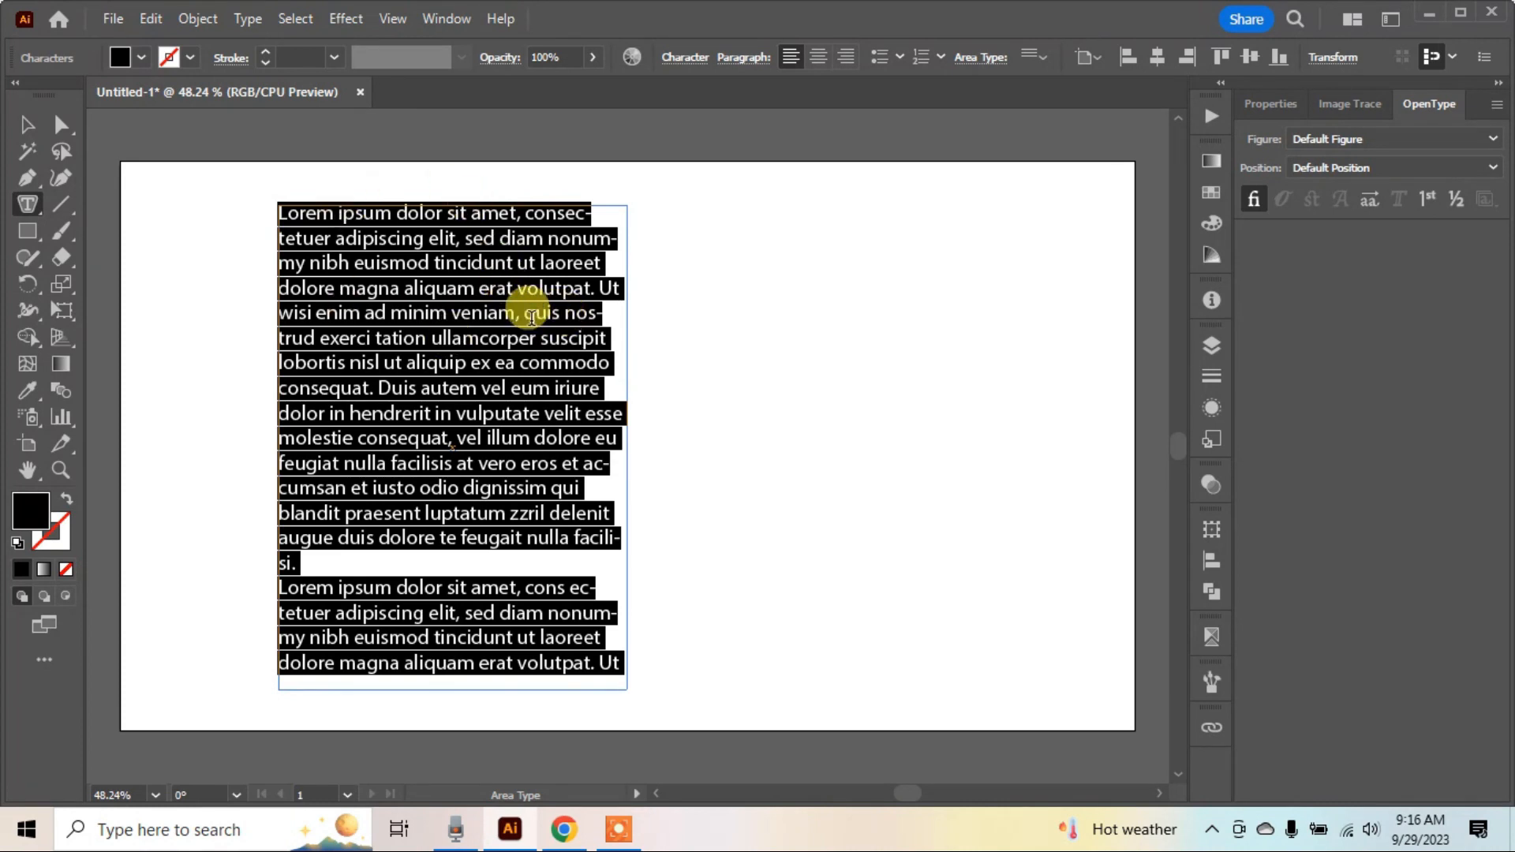
- Switch to Chrome, copy the selected Lorem Ipsum passages from the web page, and return to Illustrator
{"action": "key", "text": "alt+Tab"}
{"action": "right_click", "coordinate": [385, 267]}
{"action": "left_click", "coordinate": [434, 278]}
{"action": "key", "text": "alt+Tab"}
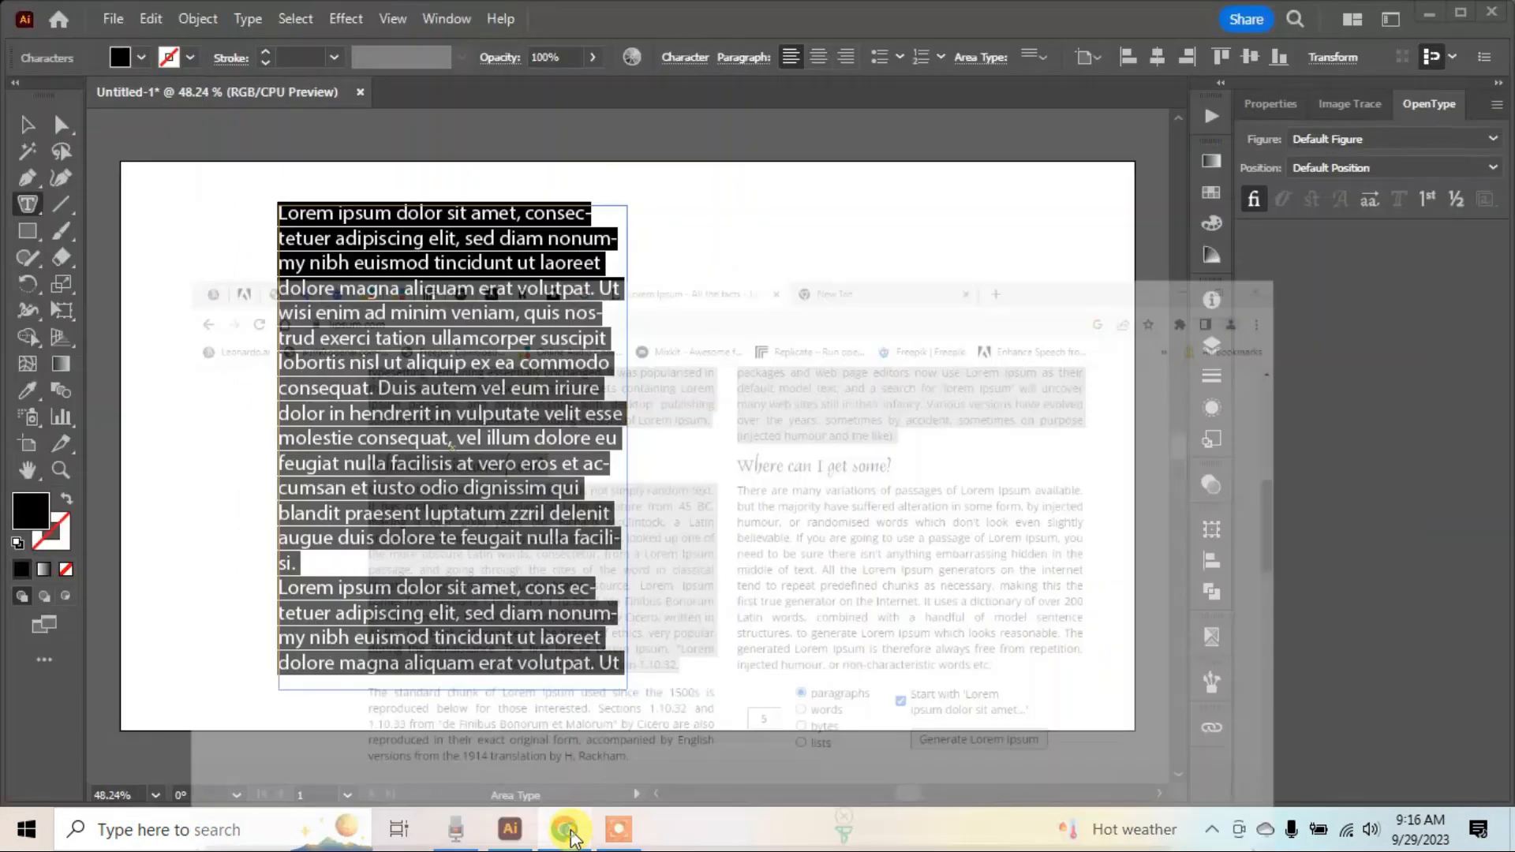
- Replace all the placeholder text in the frame with the copied "What is Lorem Ipsum?" passages
{"action": "left_click", "coordinate": [482, 371]}
{"action": "key", "text": "ctrl+a"}
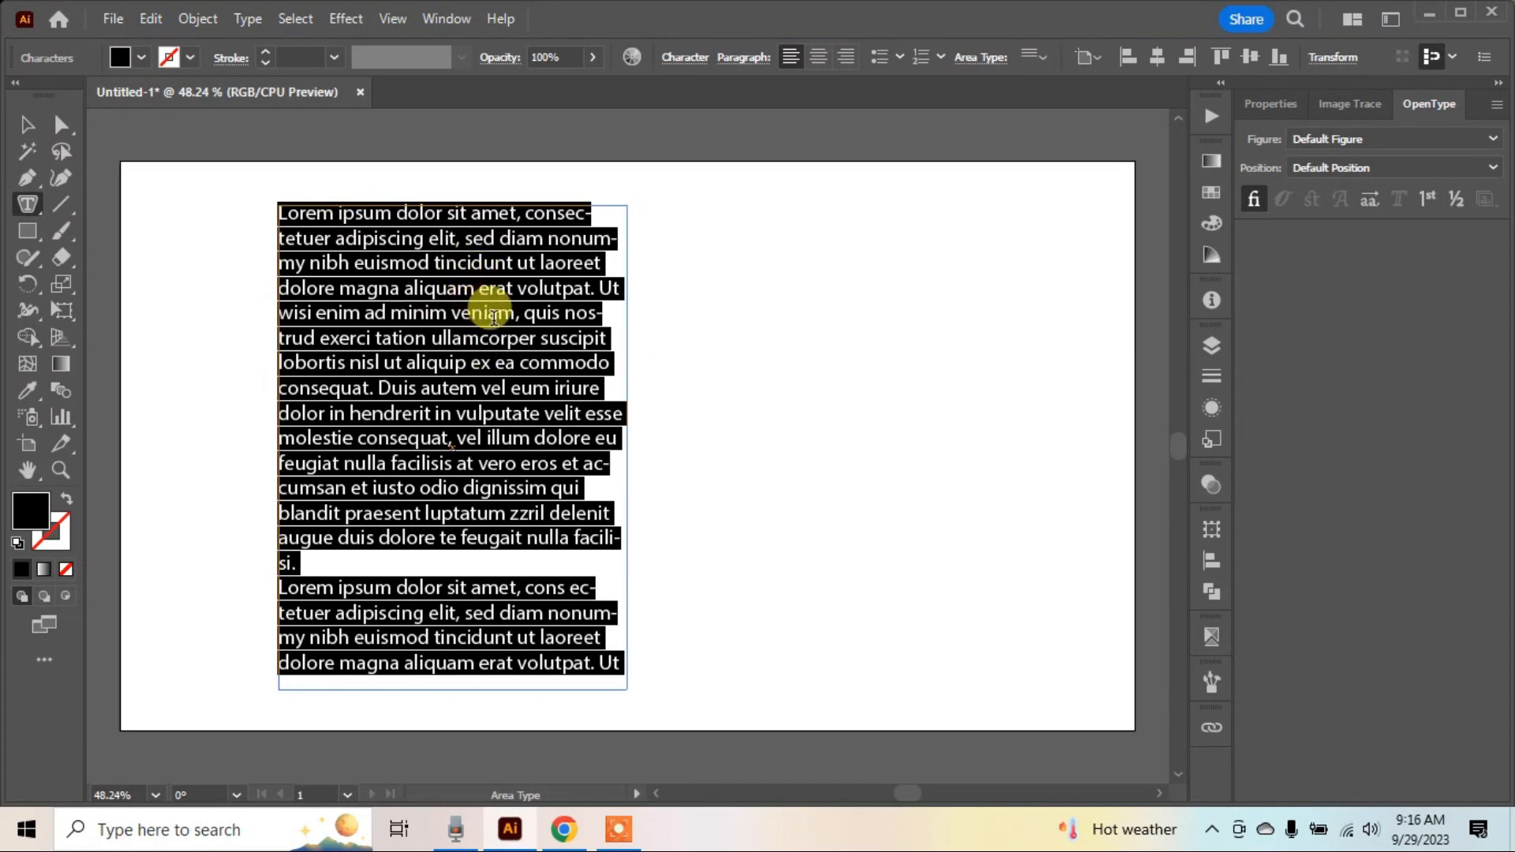
{"action": "left_click", "coordinate": [449, 296]}
{"action": "left_click_drag", "start_coordinate": [281, 210], "coordinate": [625, 667]}
{"action": "left_click", "coordinate": [432, 263]}
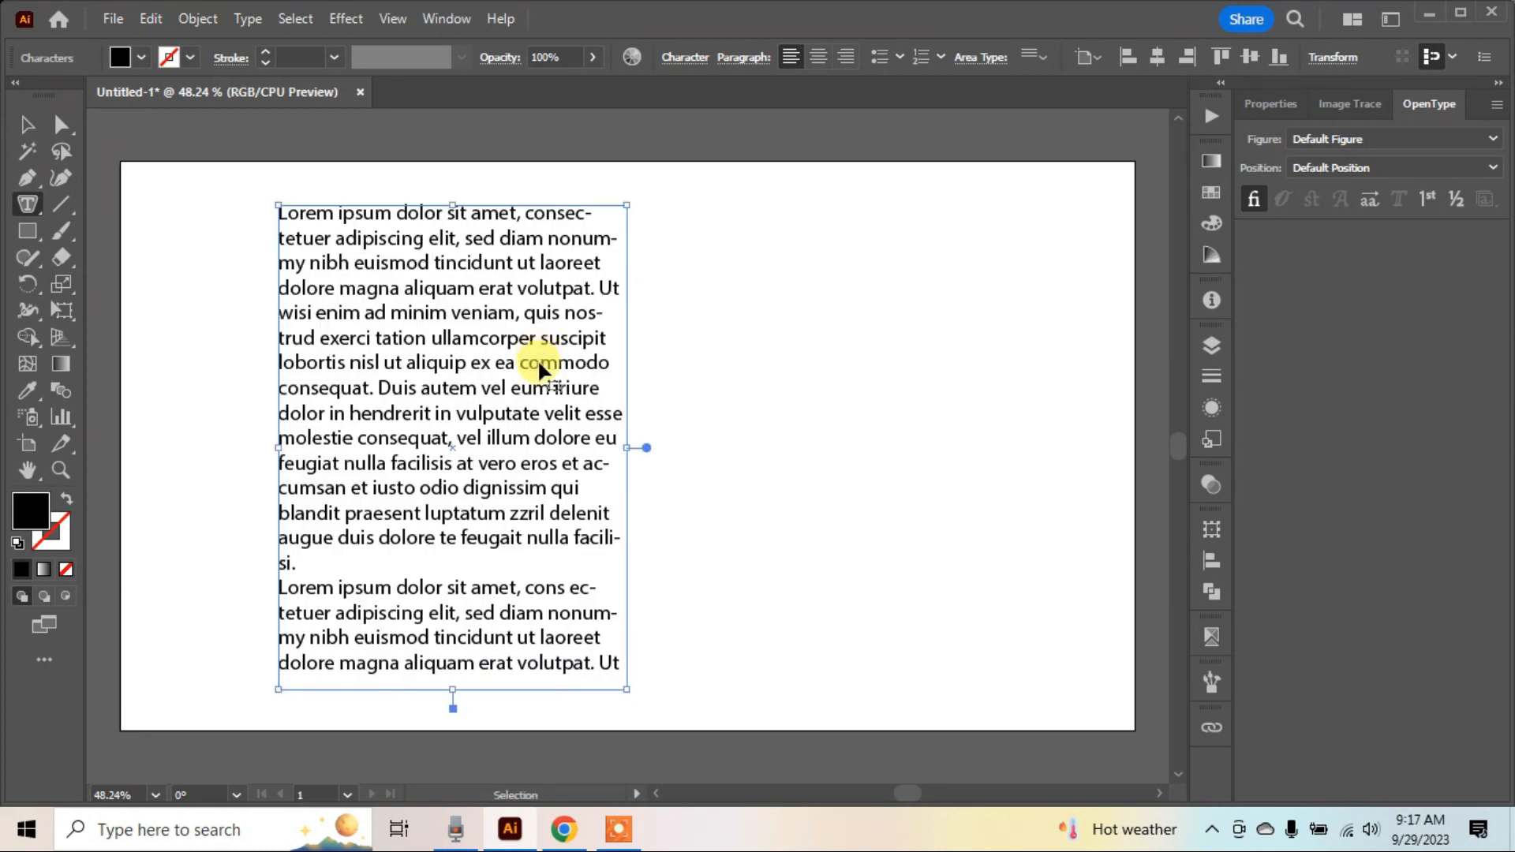
{"action": "key", "text": "ctrl+a"}
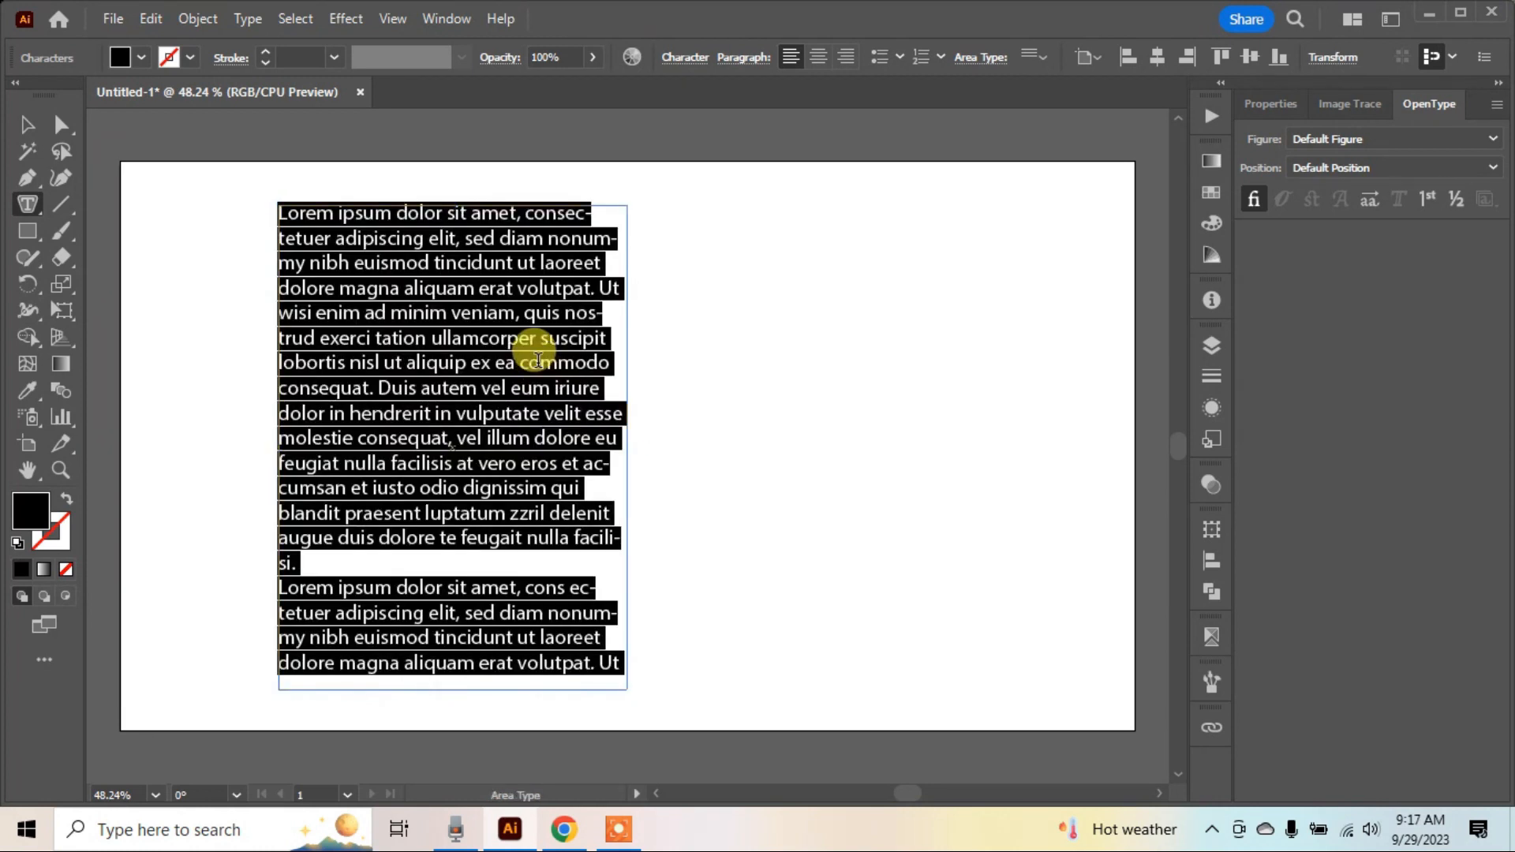
{"action": "key", "text": "ctrl"}
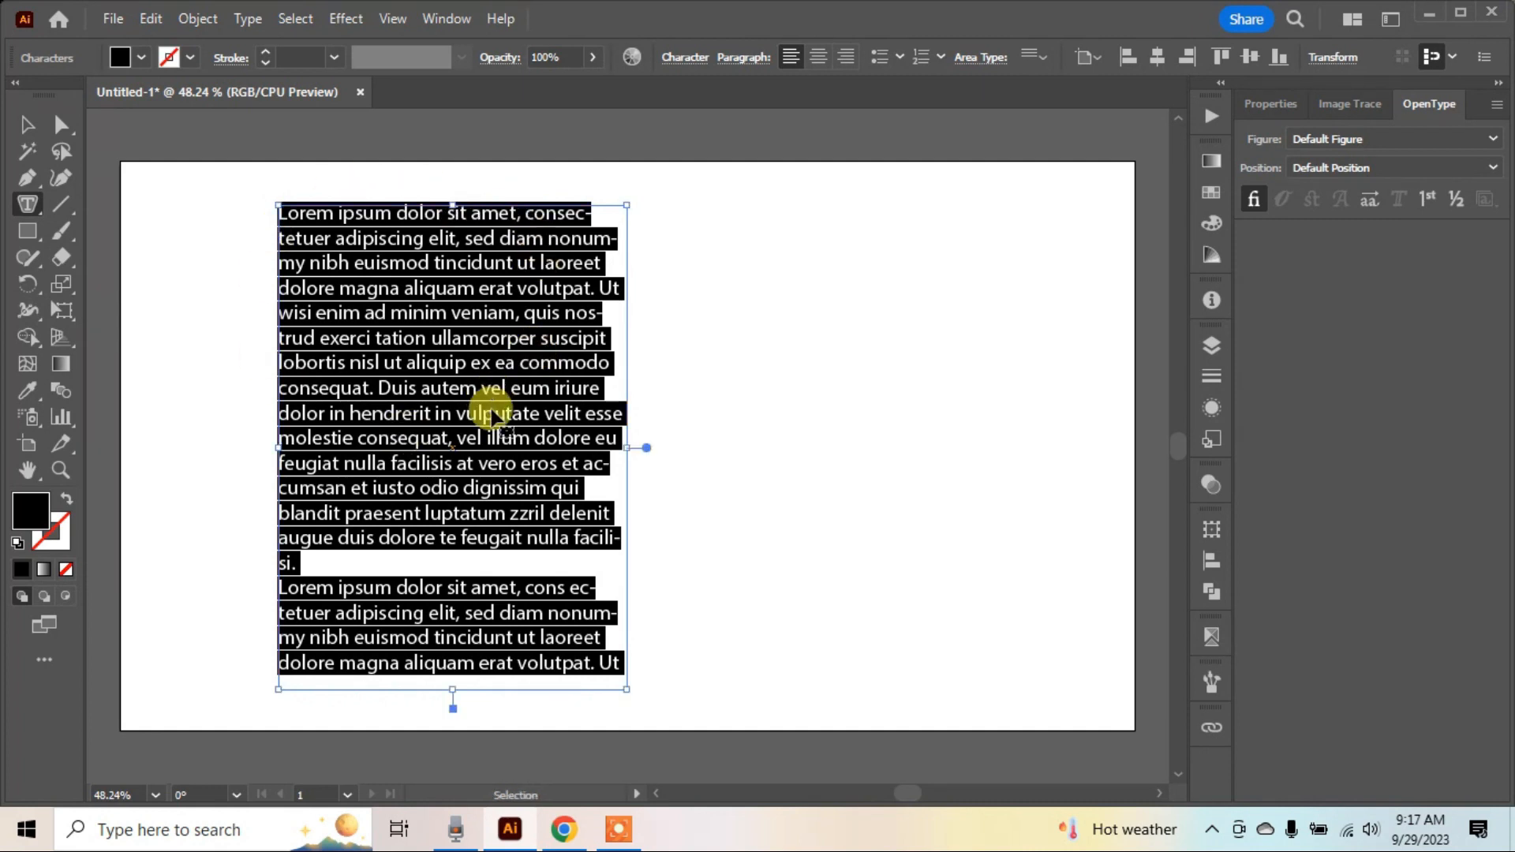
{"action": "key", "text": "ctrl+v"}
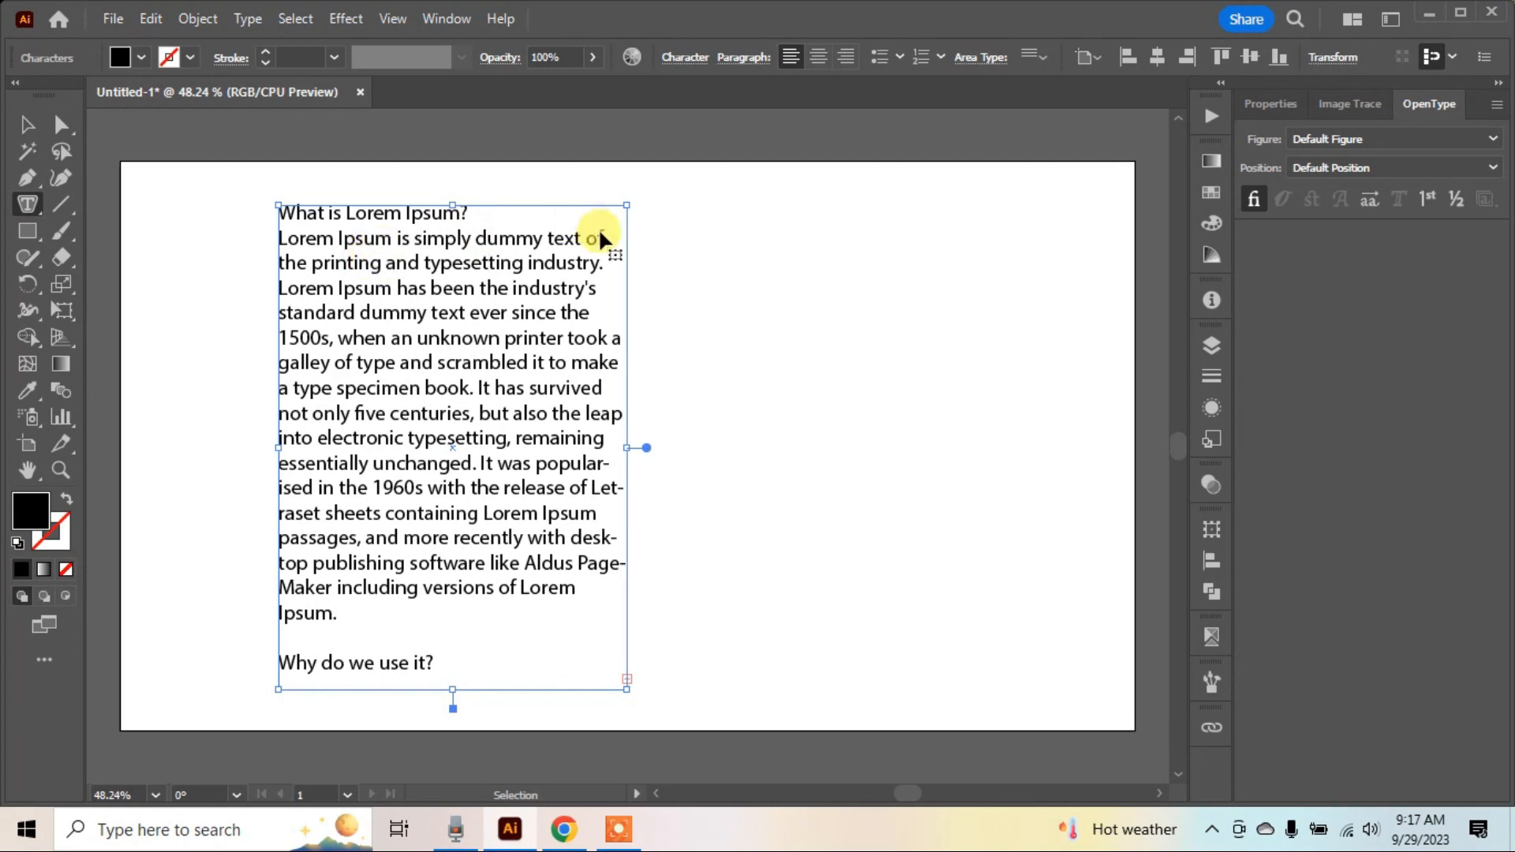
- Enlarge the text frame slightly from its upper-right corner and shift it down within the artboard
{"action": "left_click_drag", "start_coordinate": [627, 205], "coordinate": [653, 168]}
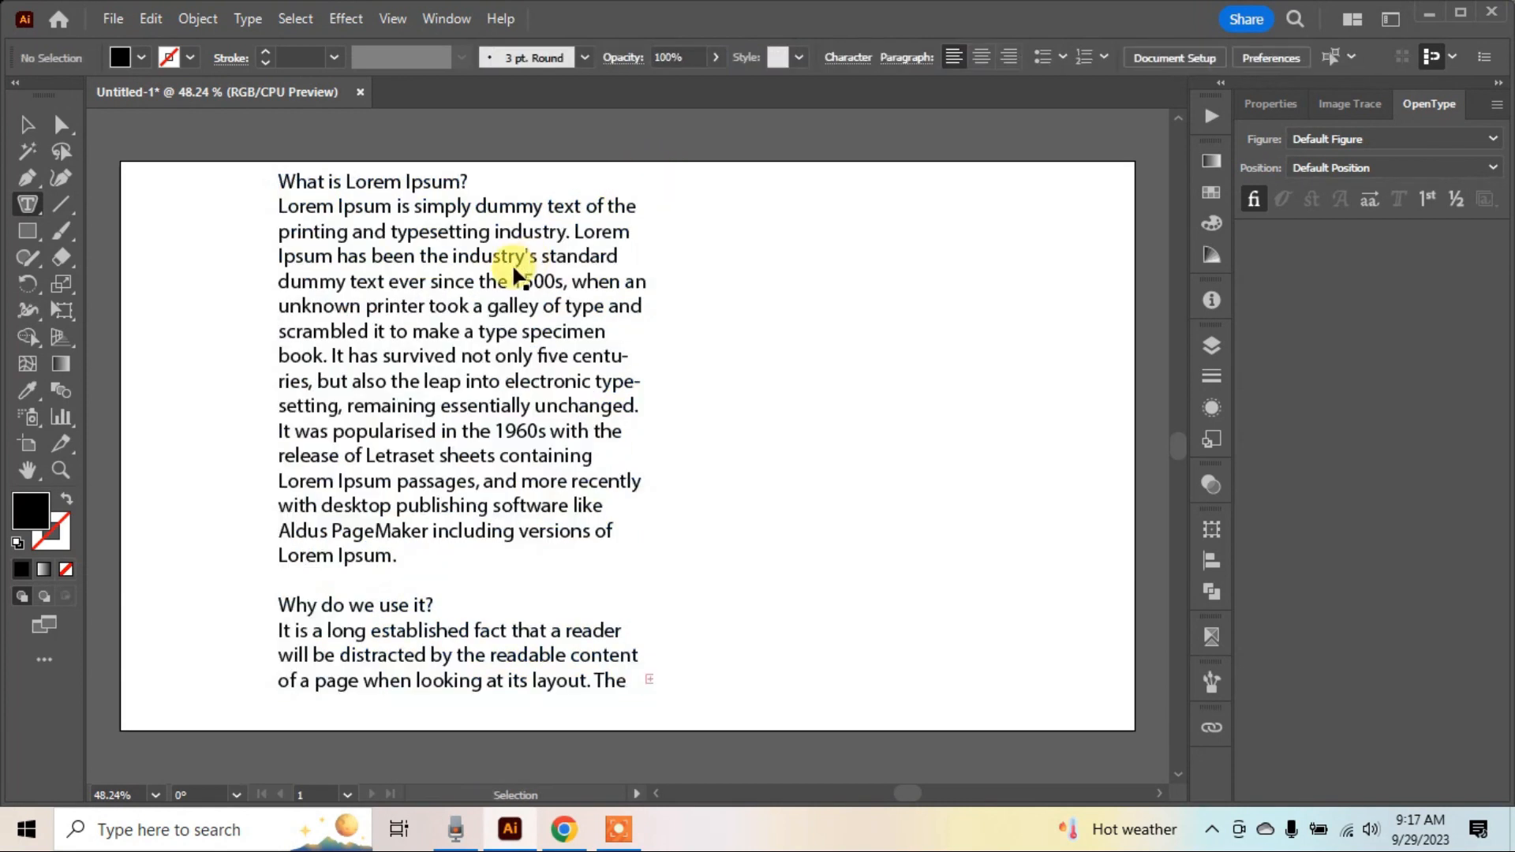
{"action": "left_click_drag", "start_coordinate": [510, 240], "coordinate": [514, 239]}
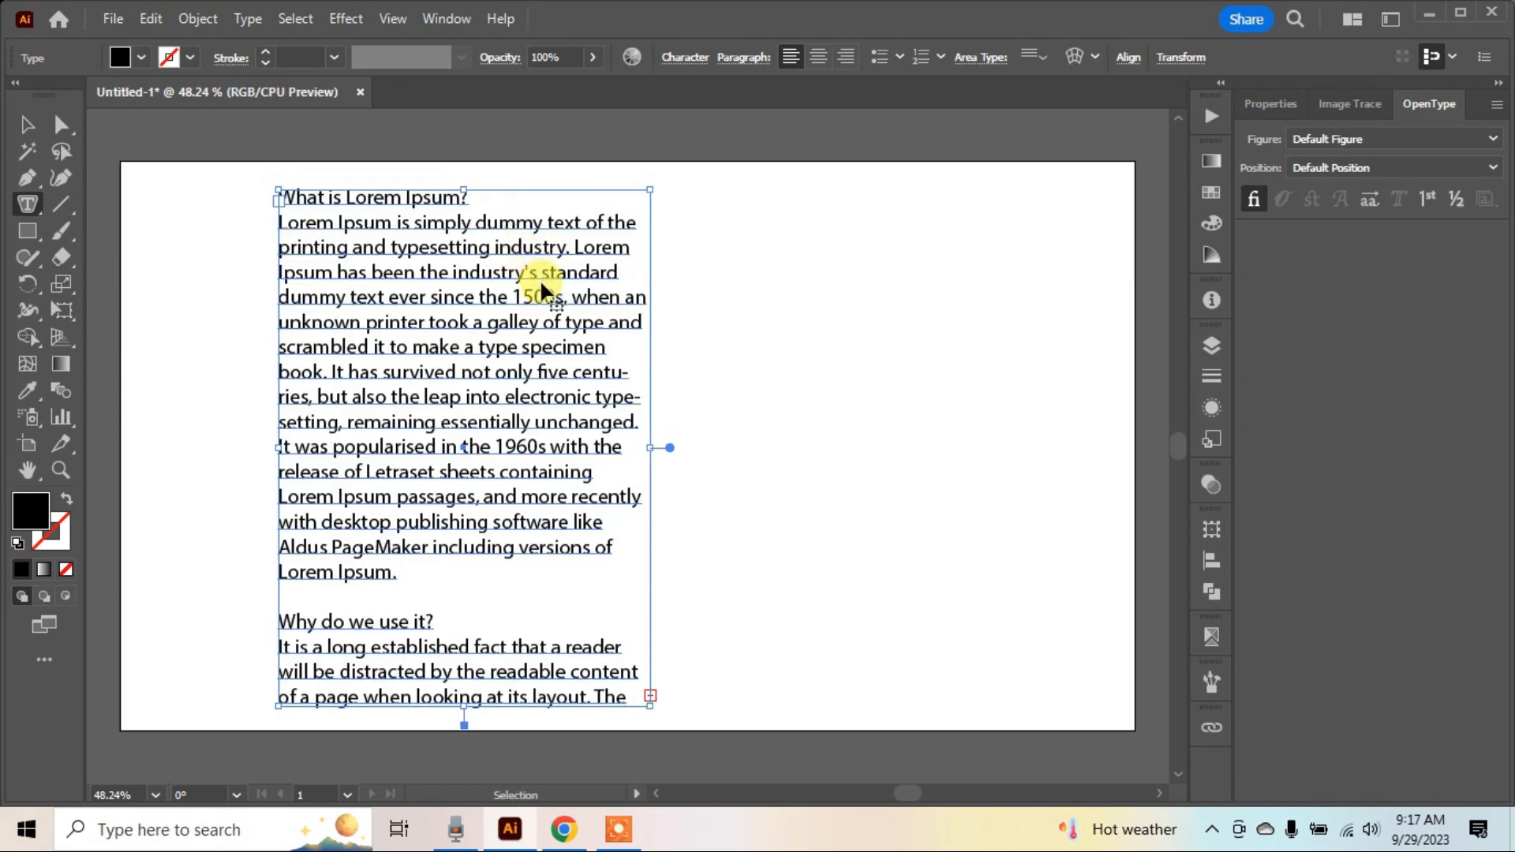
{"action": "key", "text": "Escape"}
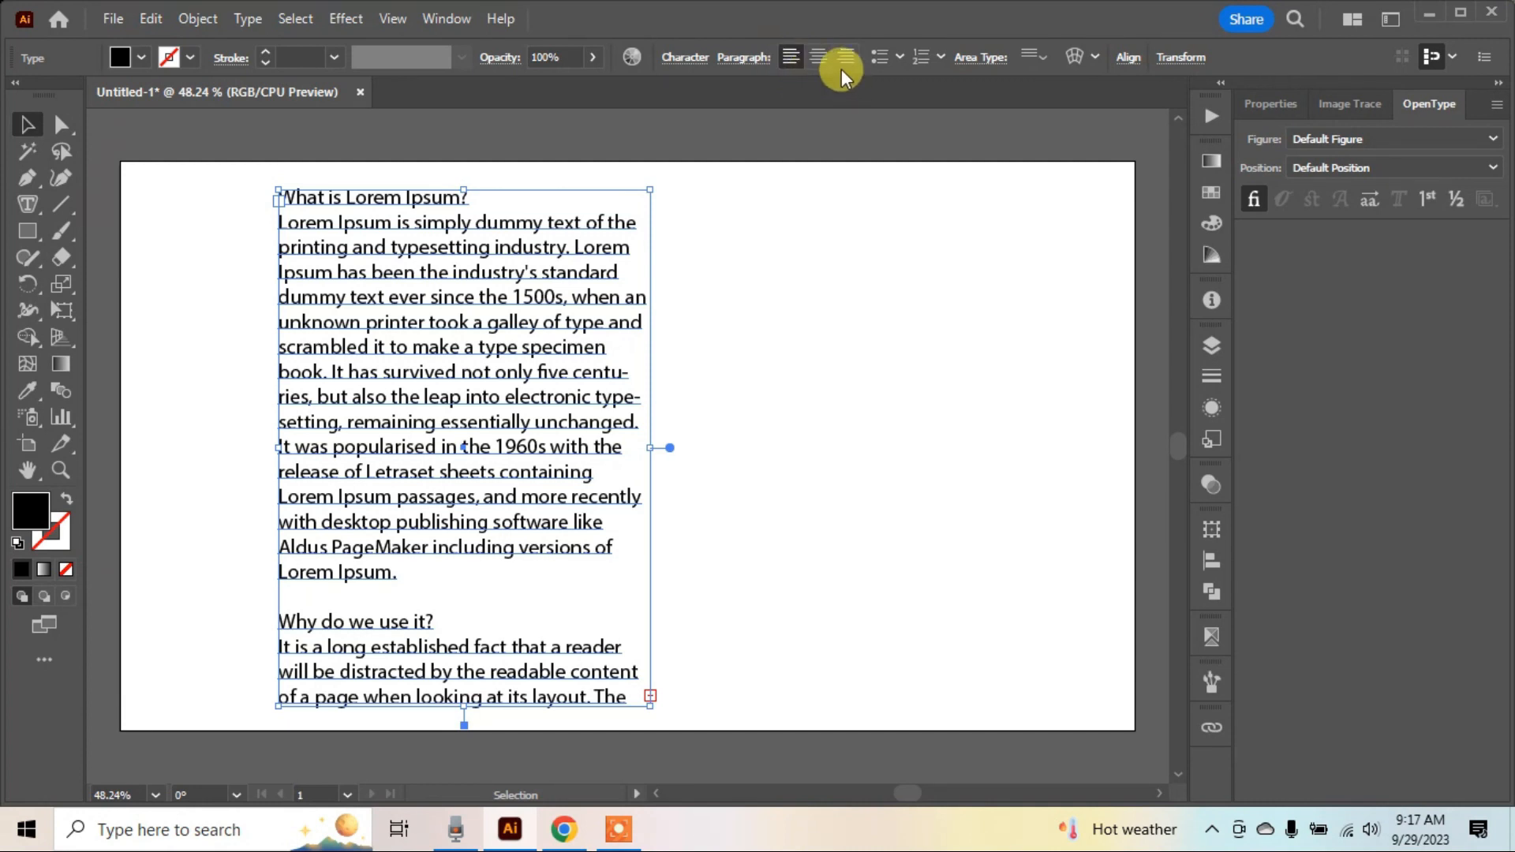
- Justify the paragraphs in the text frame with the last lines aligned left
{"action": "left_click", "coordinate": [821, 57]}
{"action": "left_click", "coordinate": [790, 57]}
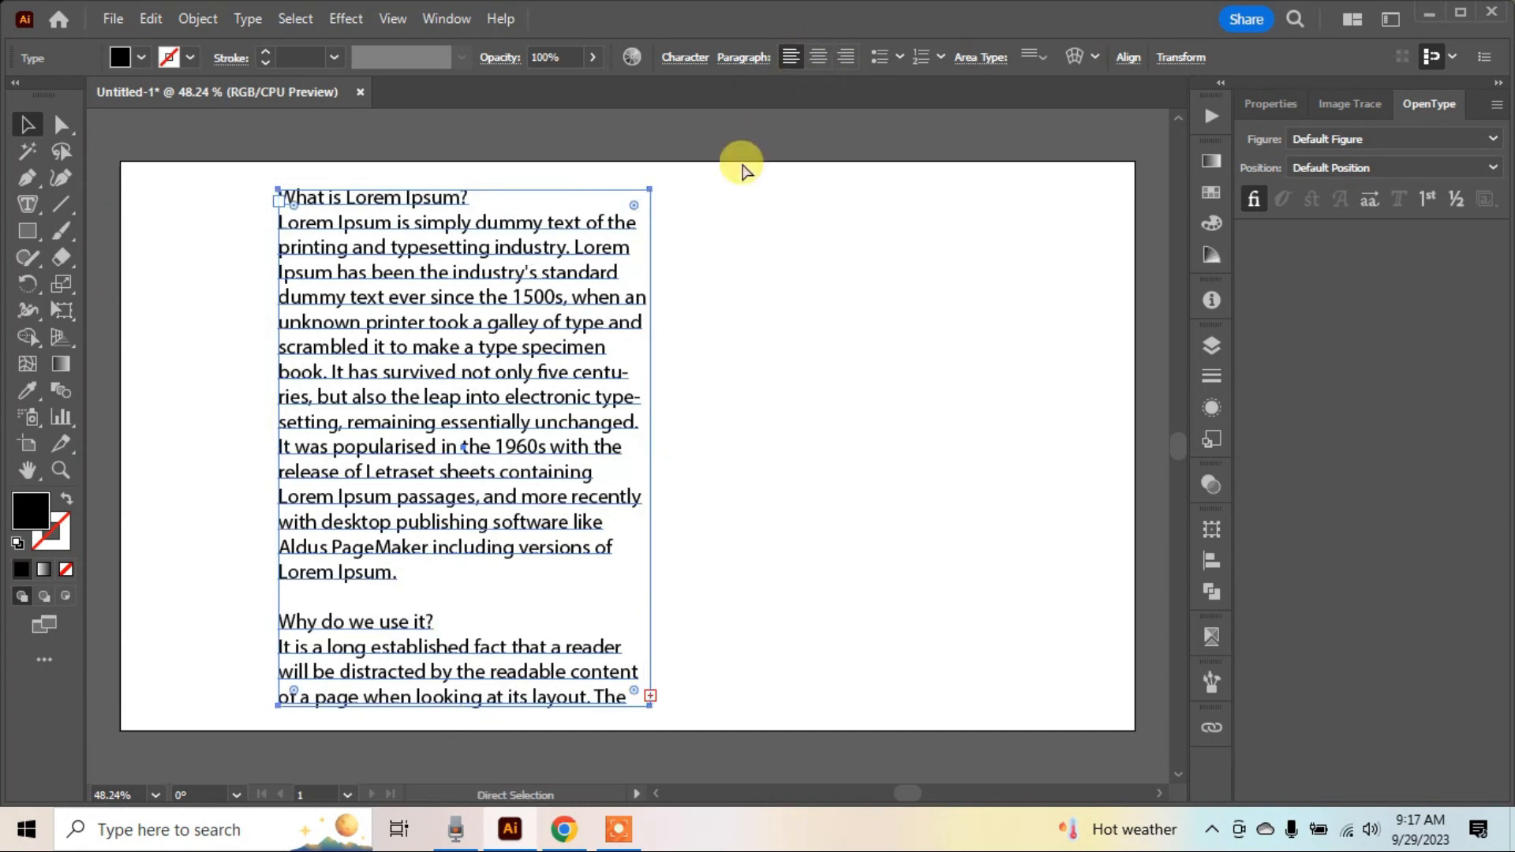
{"action": "key", "text": "ctrl+shift+j"}
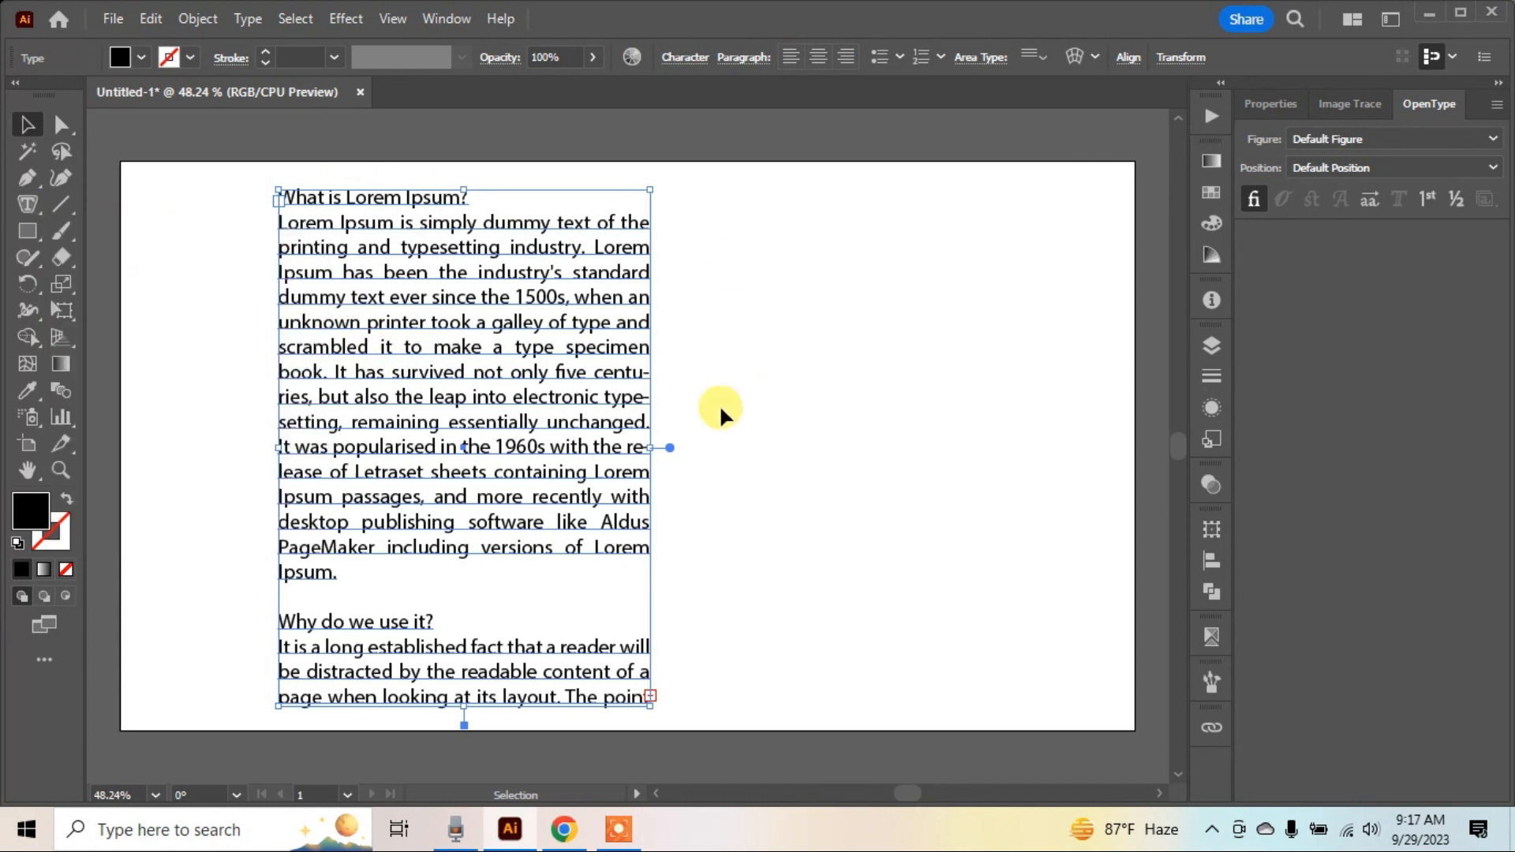
- Move the text frame up and to the left, and enlarge it to about 675 by 722 px
{"action": "left_click_drag", "start_coordinate": [466, 704], "coordinate": [457, 719]}
{"action": "left_click_drag", "start_coordinate": [484, 411], "coordinate": [450, 404]}
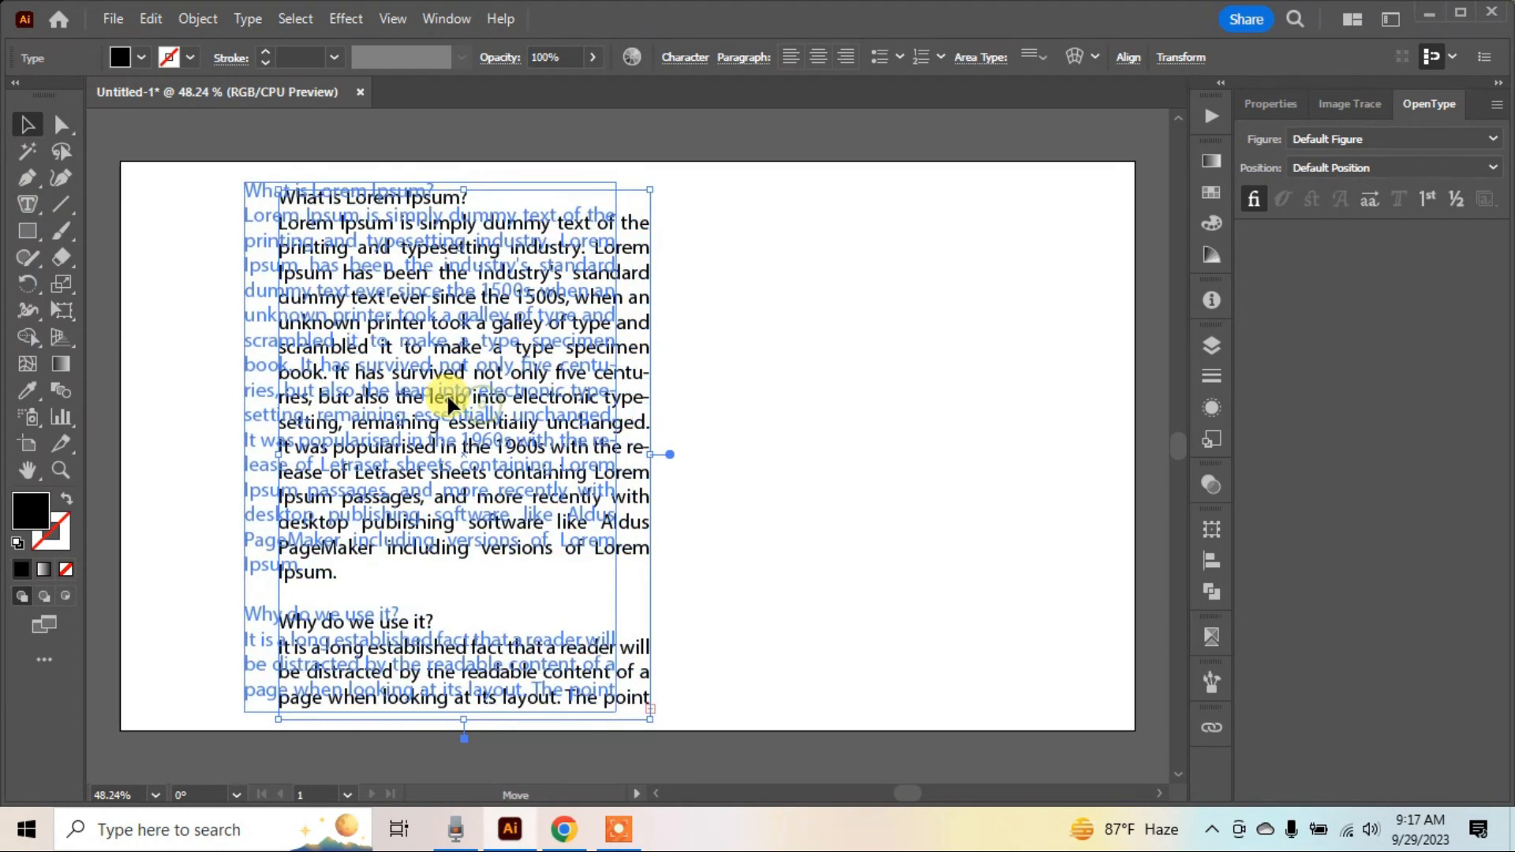
{"action": "left_click_drag", "start_coordinate": [615, 447], "coordinate": [748, 435]}
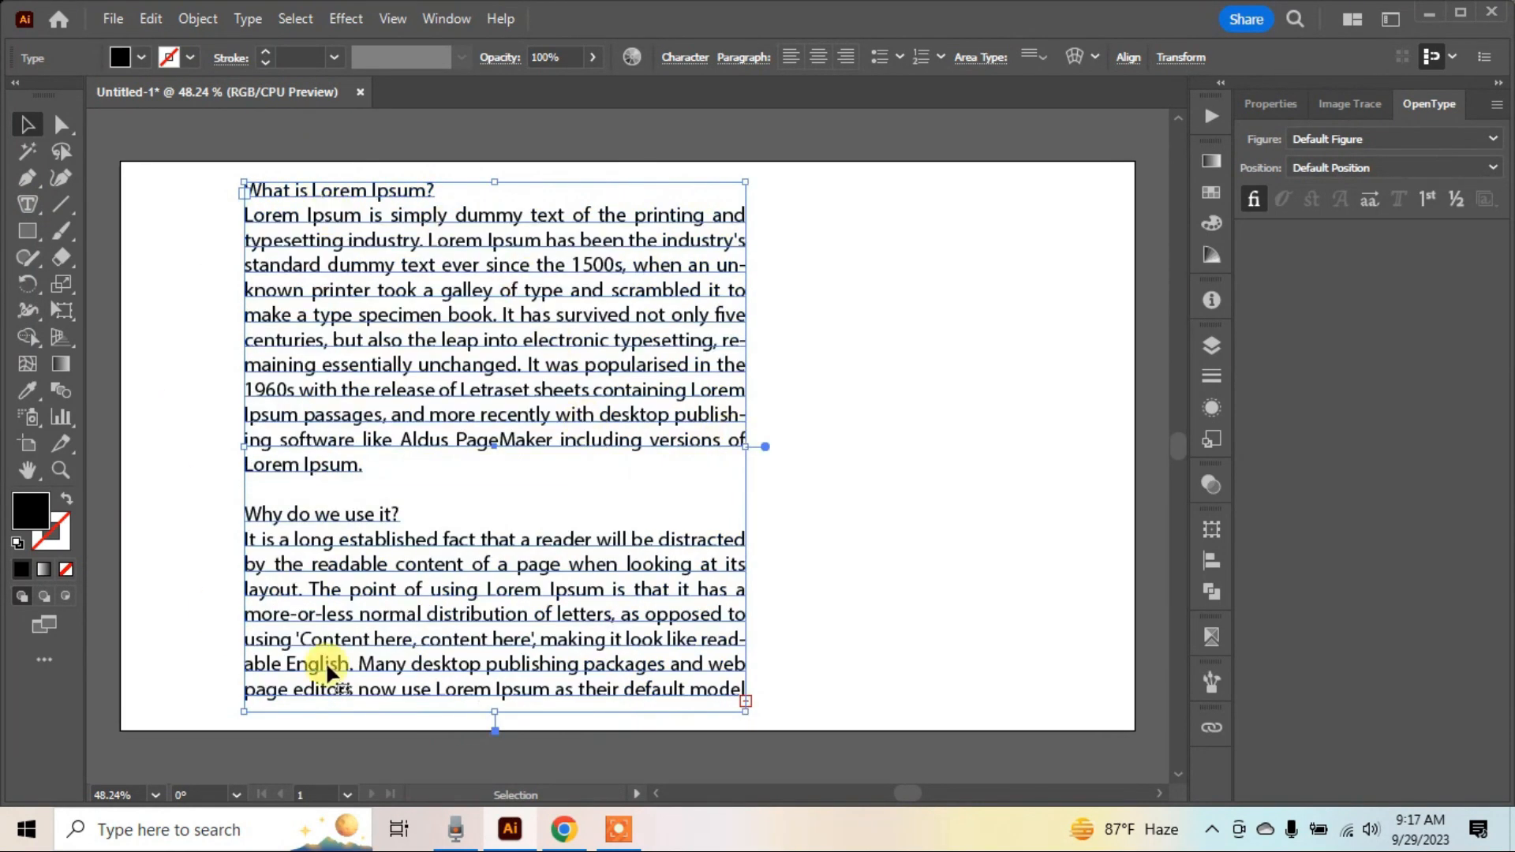
{"action": "left_click_drag", "start_coordinate": [494, 708], "coordinate": [491, 714]}
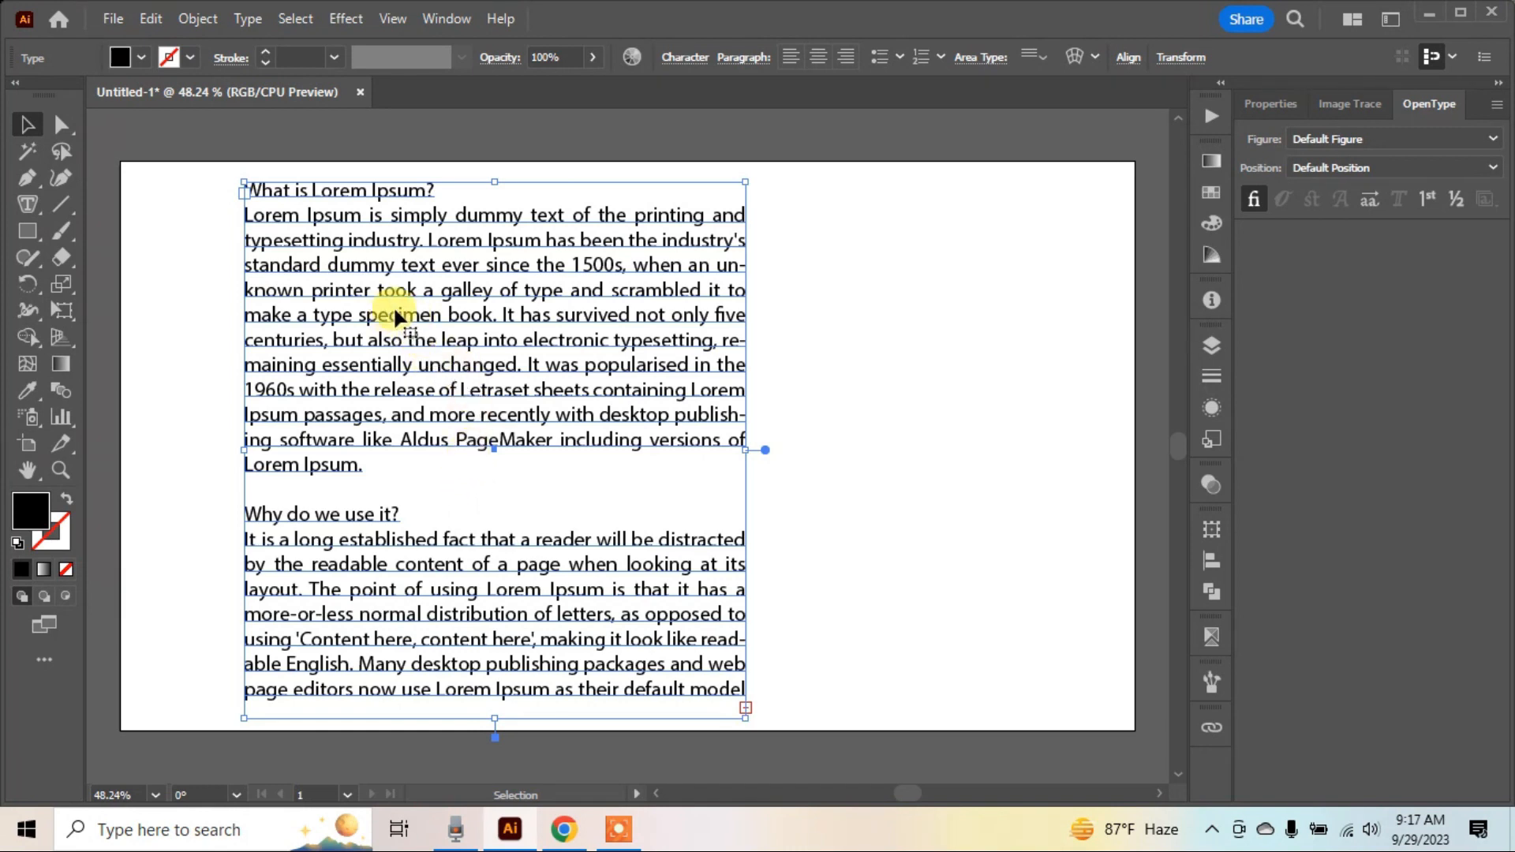
- In the Area Type Options, set the text frame's width to 700 px and height to 735 px
{"action": "left_click", "coordinate": [32, 205]}
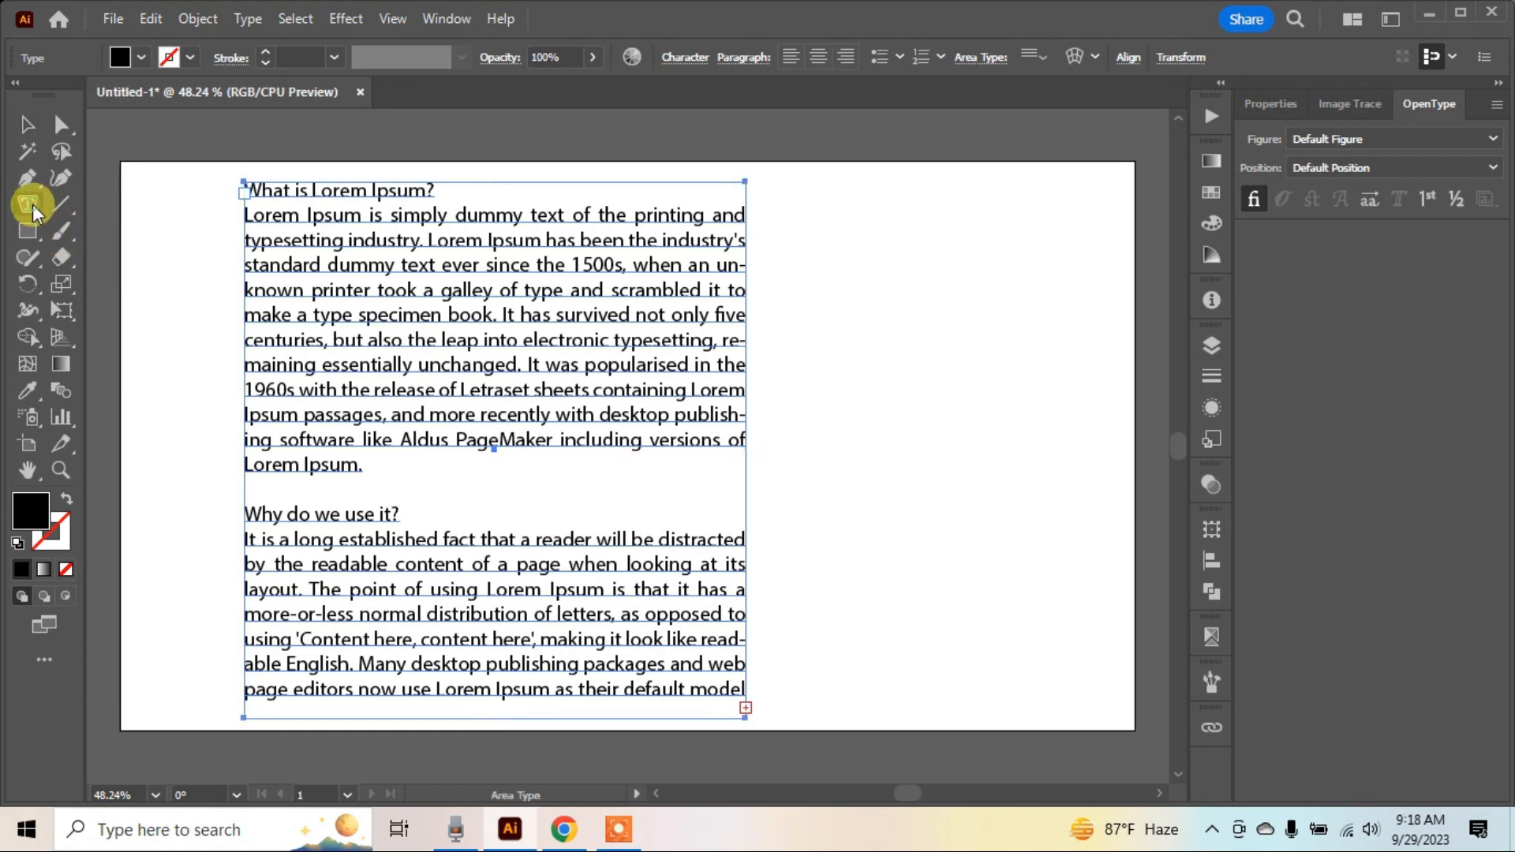
{"action": "double_click", "coordinate": [29, 207]}
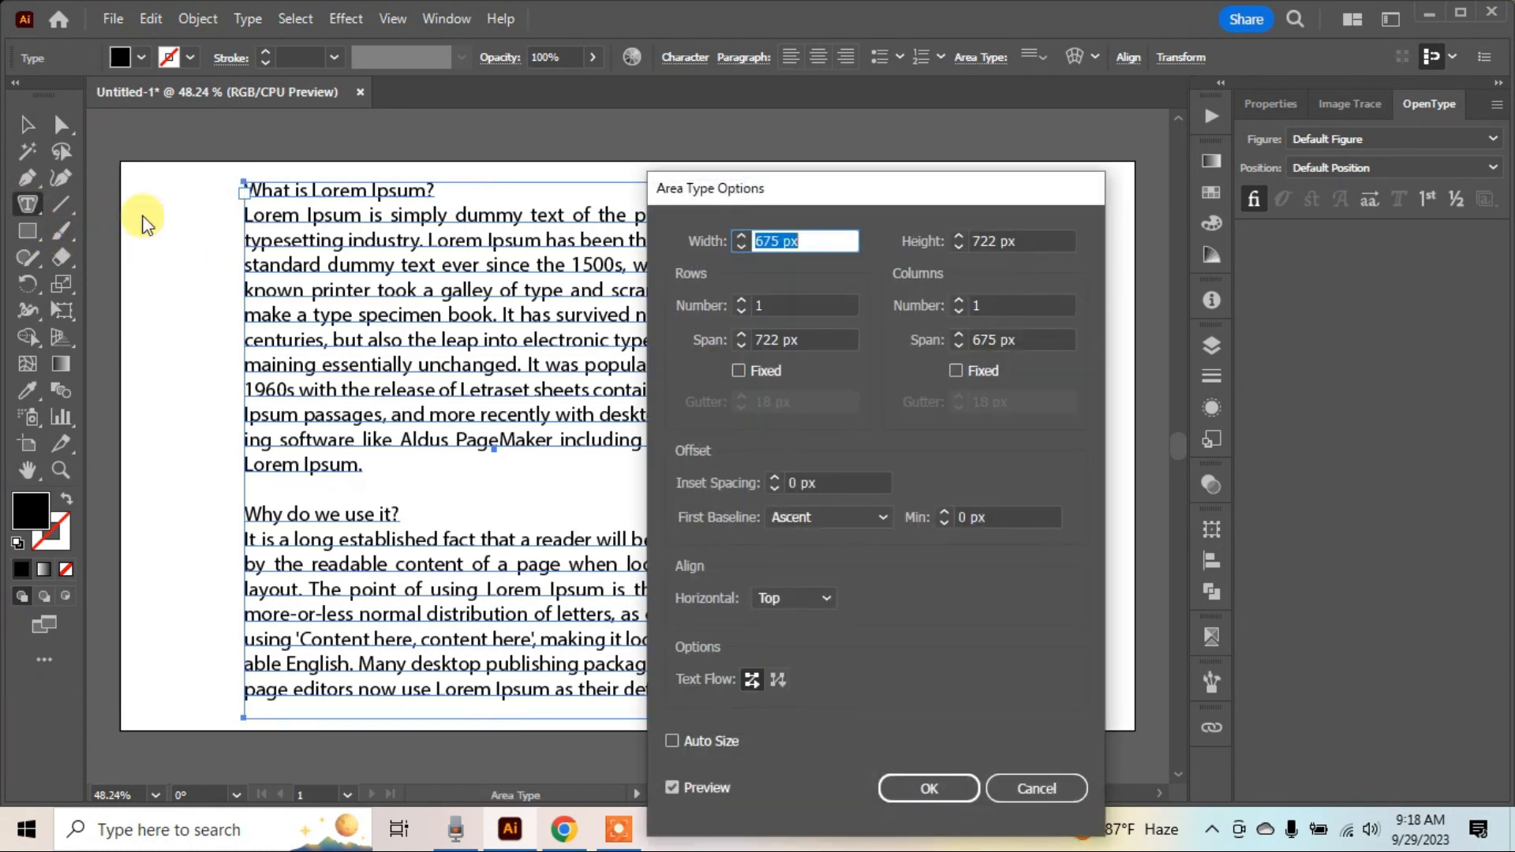
{"action": "left_click_drag", "start_coordinate": [848, 184], "coordinate": [961, 121]}
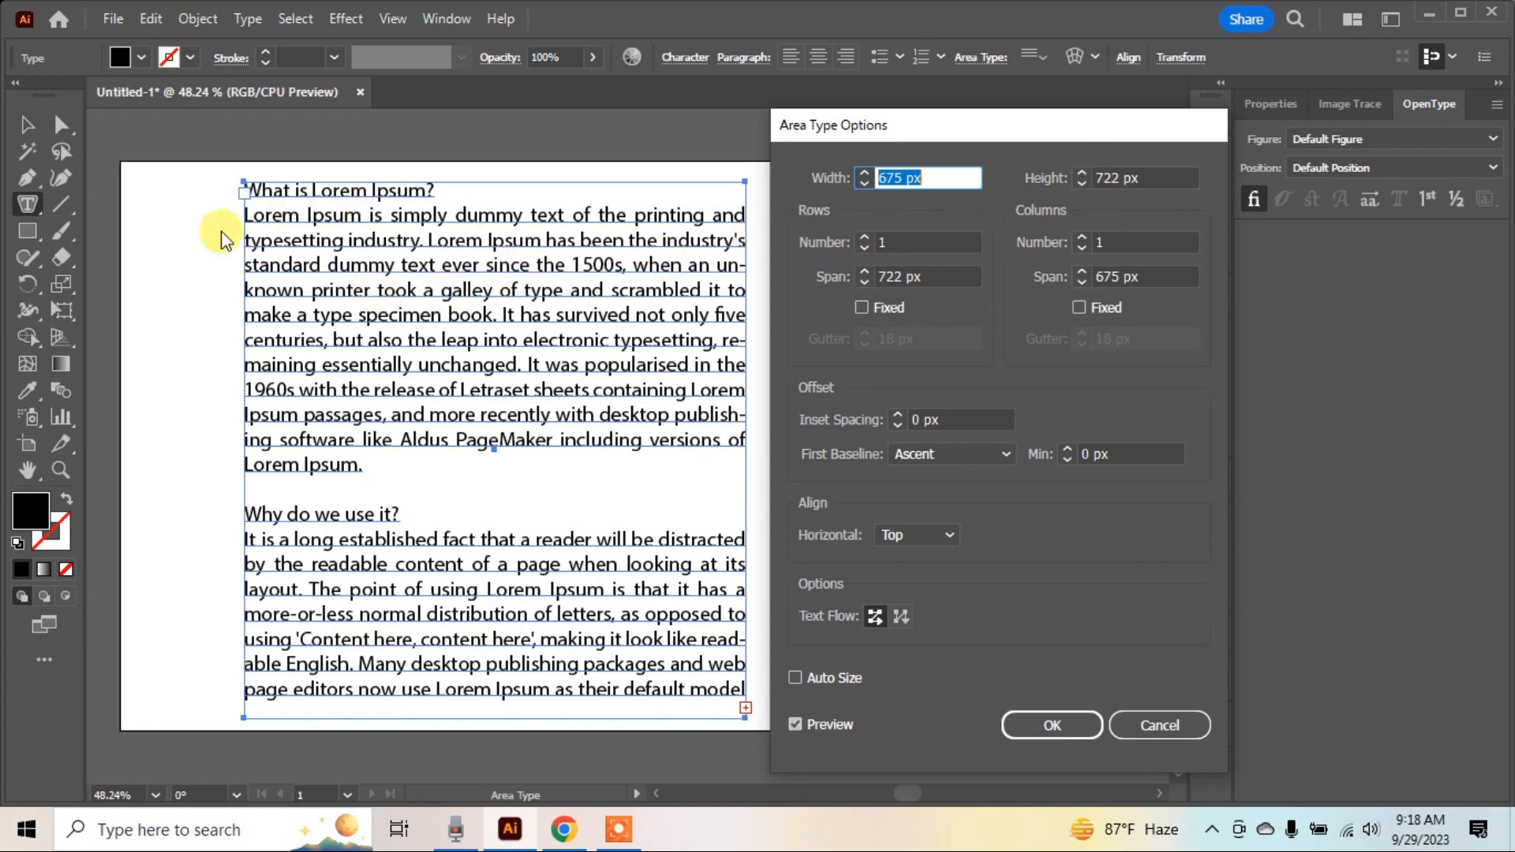
{"action": "left_click", "coordinate": [866, 173]}
{"action": "left_click_drag", "start_coordinate": [918, 131], "coordinate": [1034, 119]}
{"action": "left_click", "coordinate": [982, 157]}
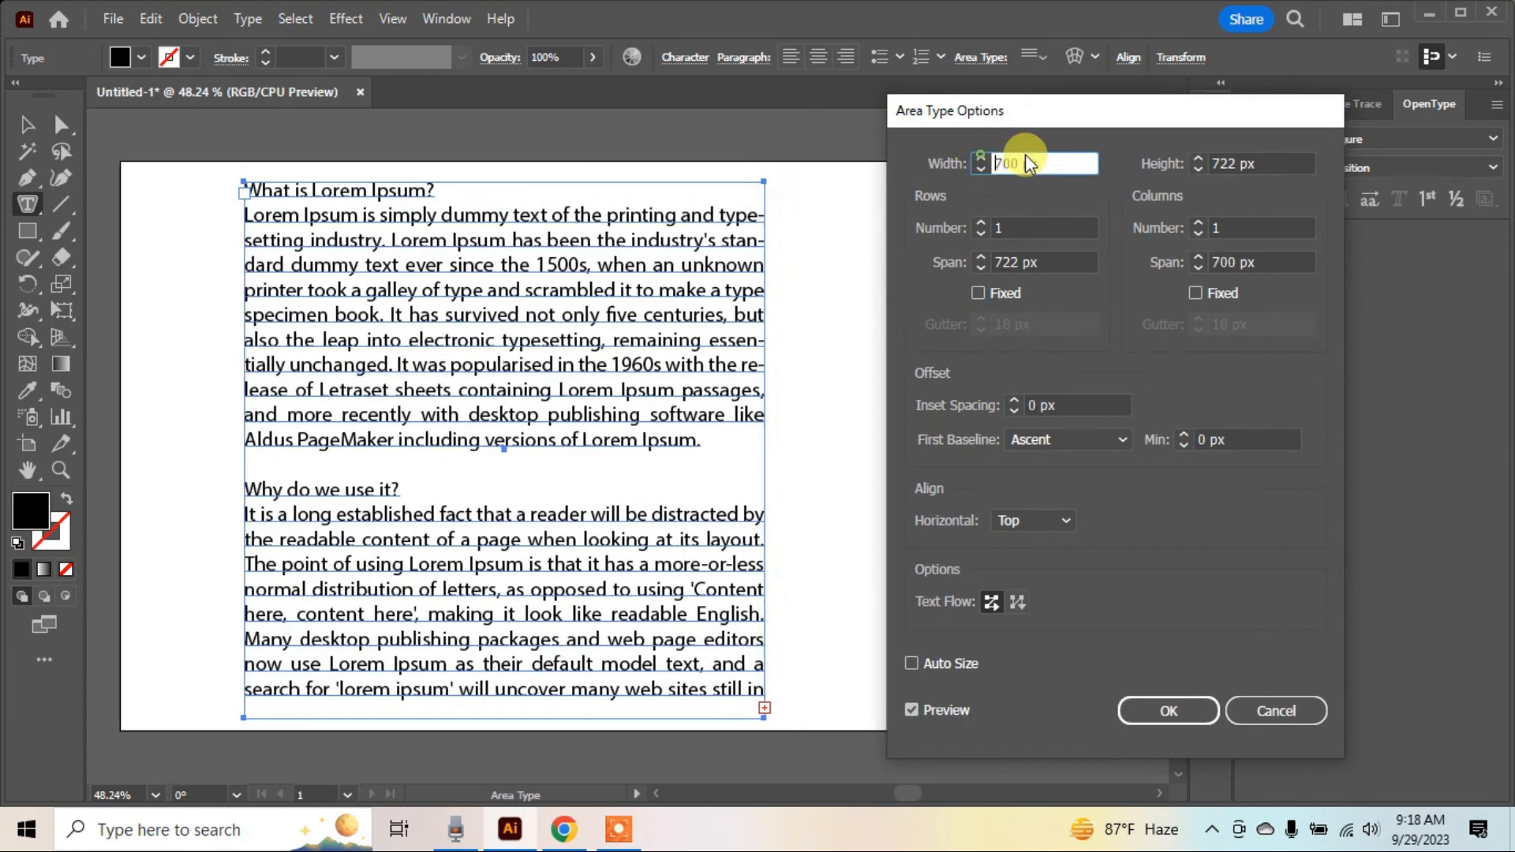
{"action": "left_click", "coordinate": [1198, 157]}
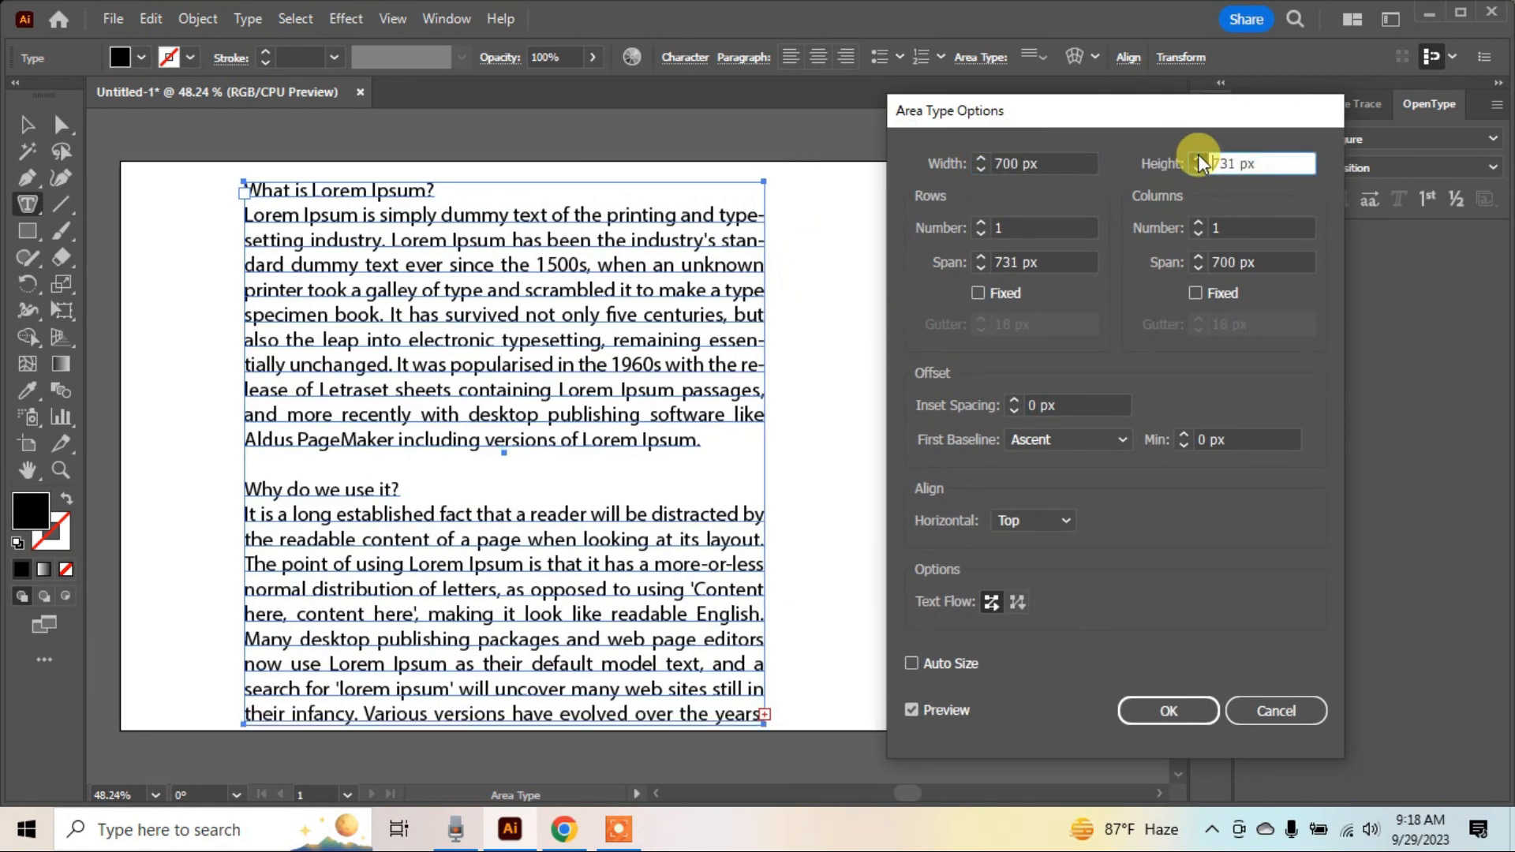
{"action": "left_click", "coordinate": [1198, 158]}
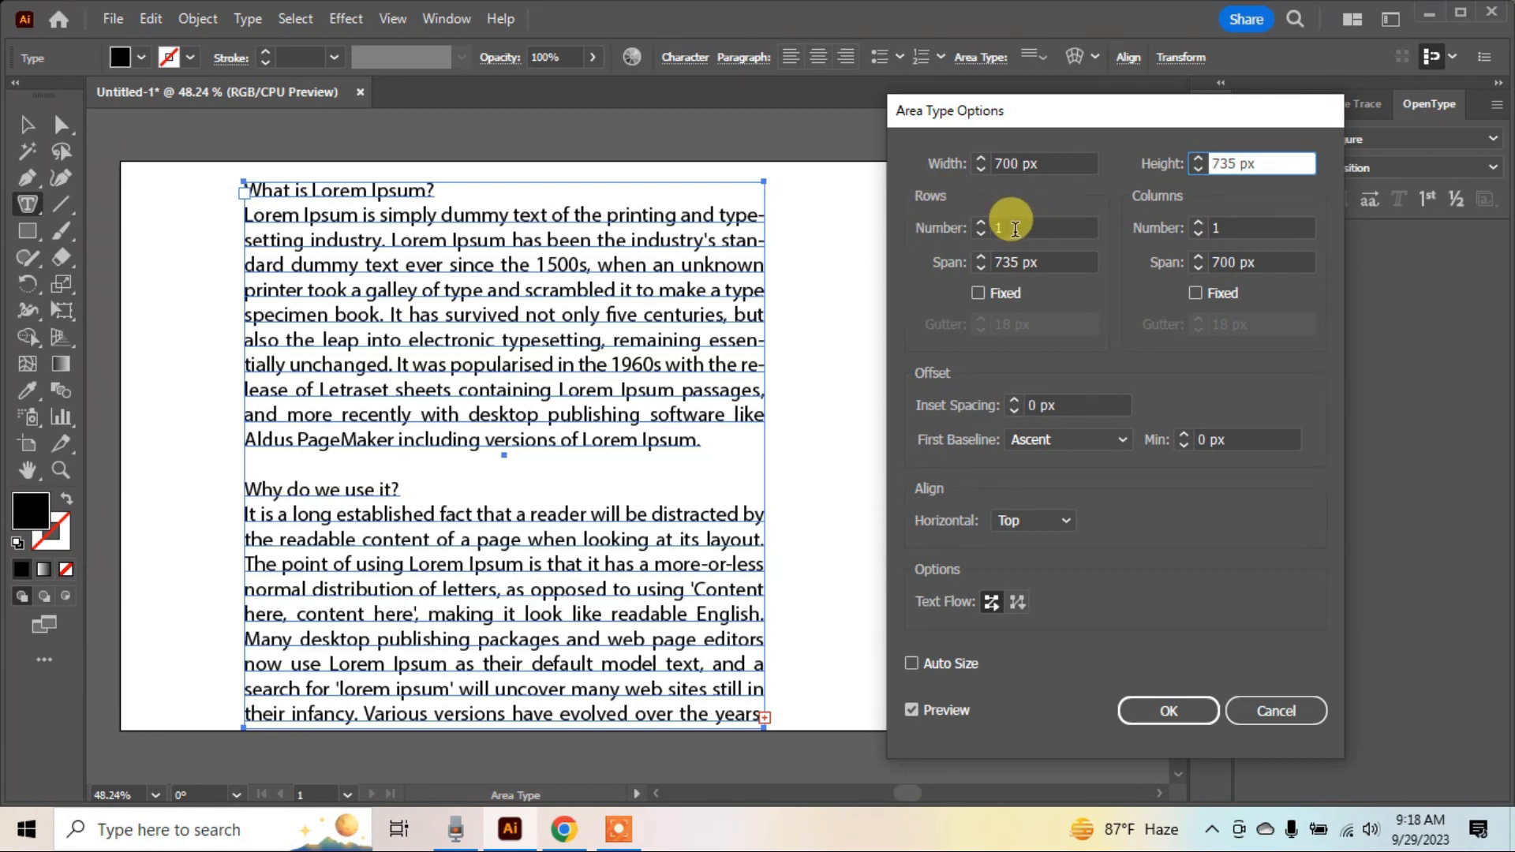
- Divide the text area into 4 rows
{"action": "left_click", "coordinate": [982, 223]}
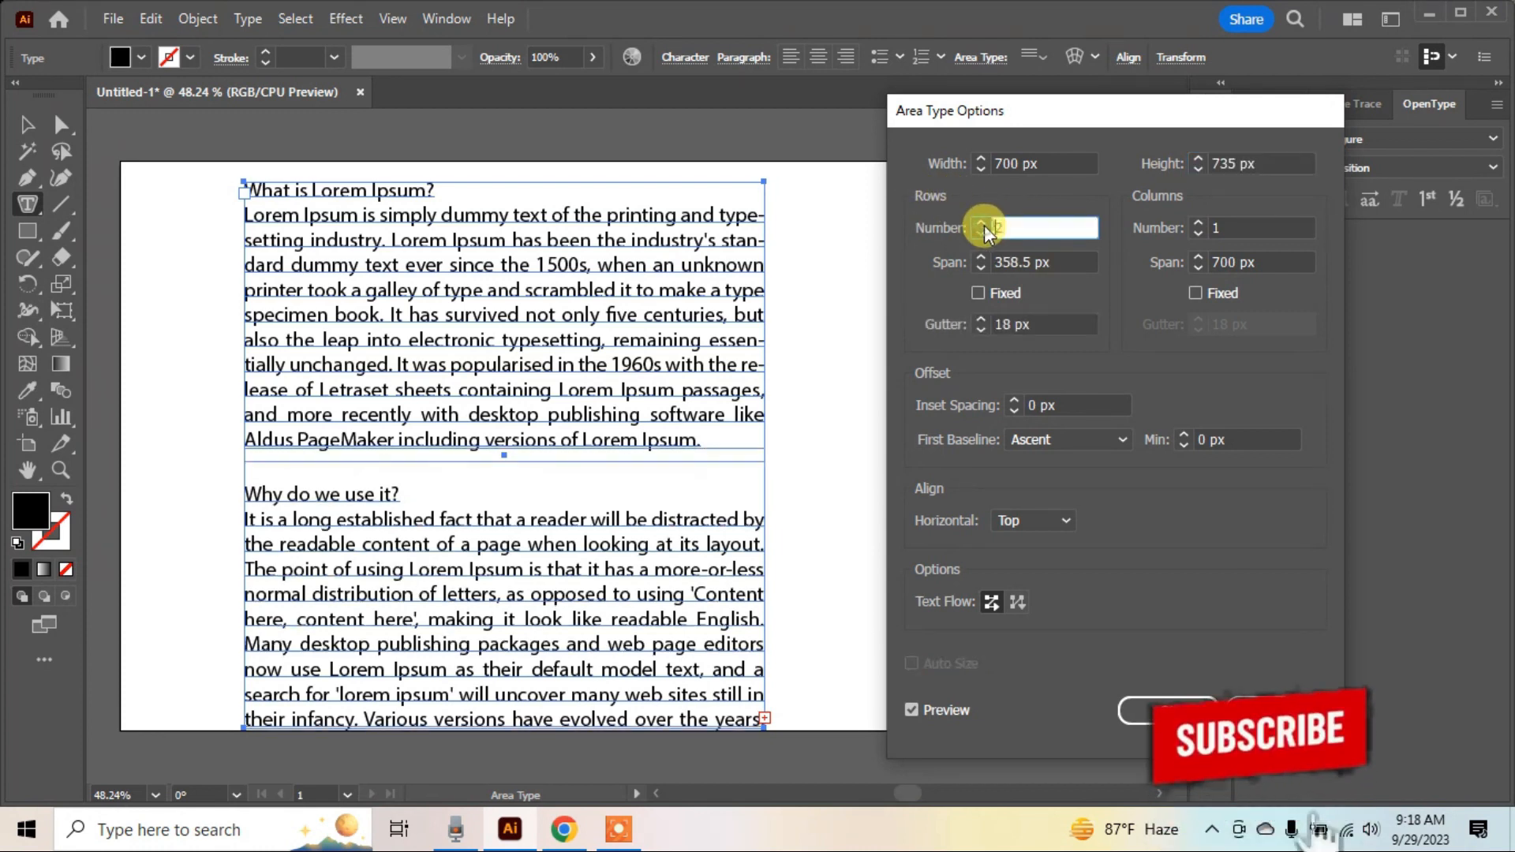
{"action": "left_click", "coordinate": [982, 223]}
{"action": "left_click", "coordinate": [982, 223]}
{"action": "left_click", "coordinate": [982, 223]}
{"action": "left_click", "coordinate": [982, 224]}
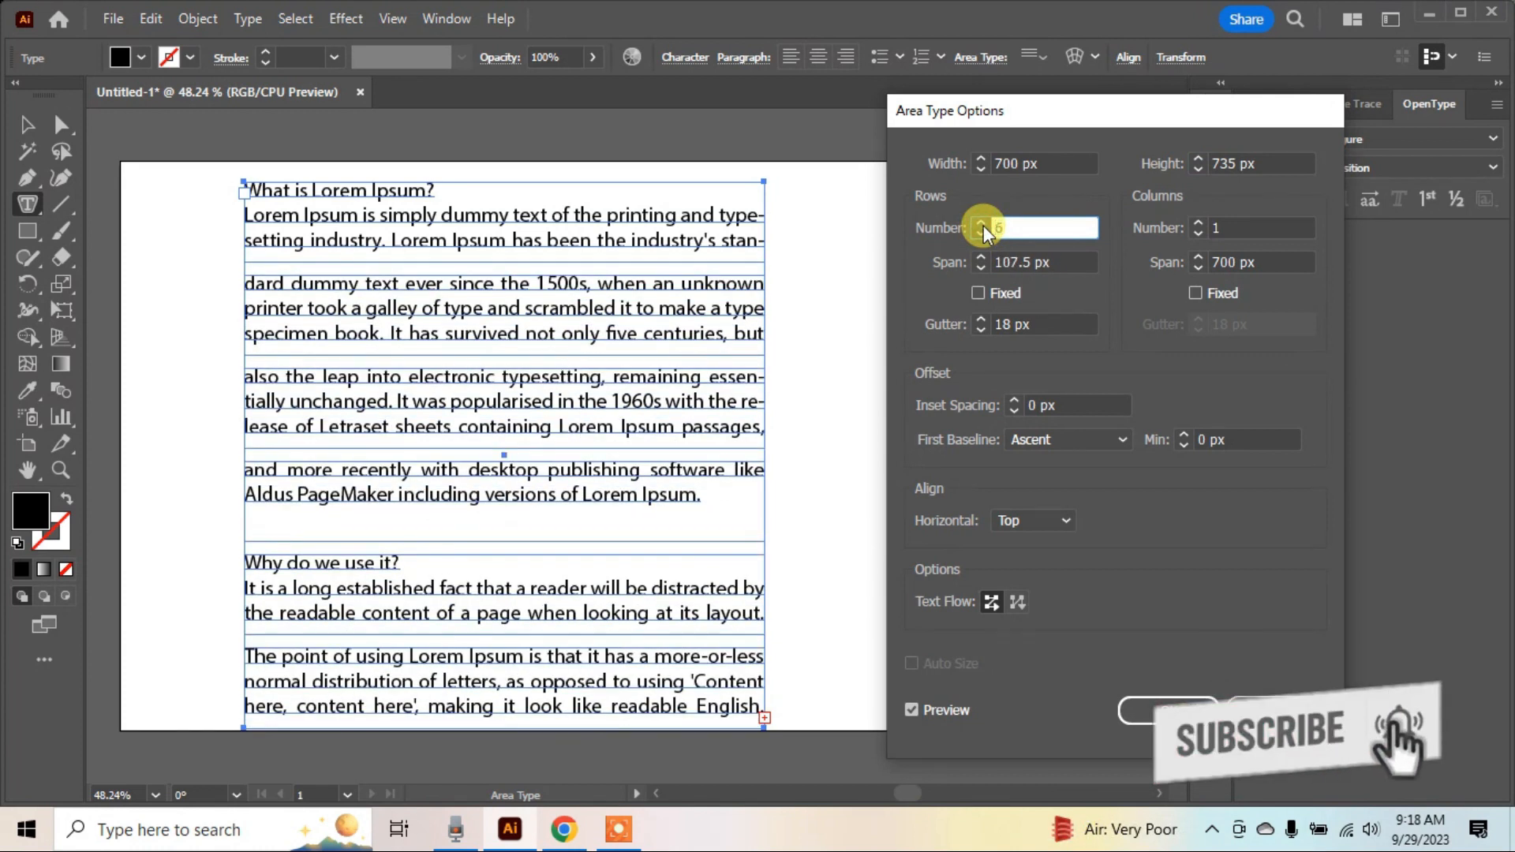
{"action": "left_click", "coordinate": [981, 235]}
{"action": "left_click", "coordinate": [980, 234]}
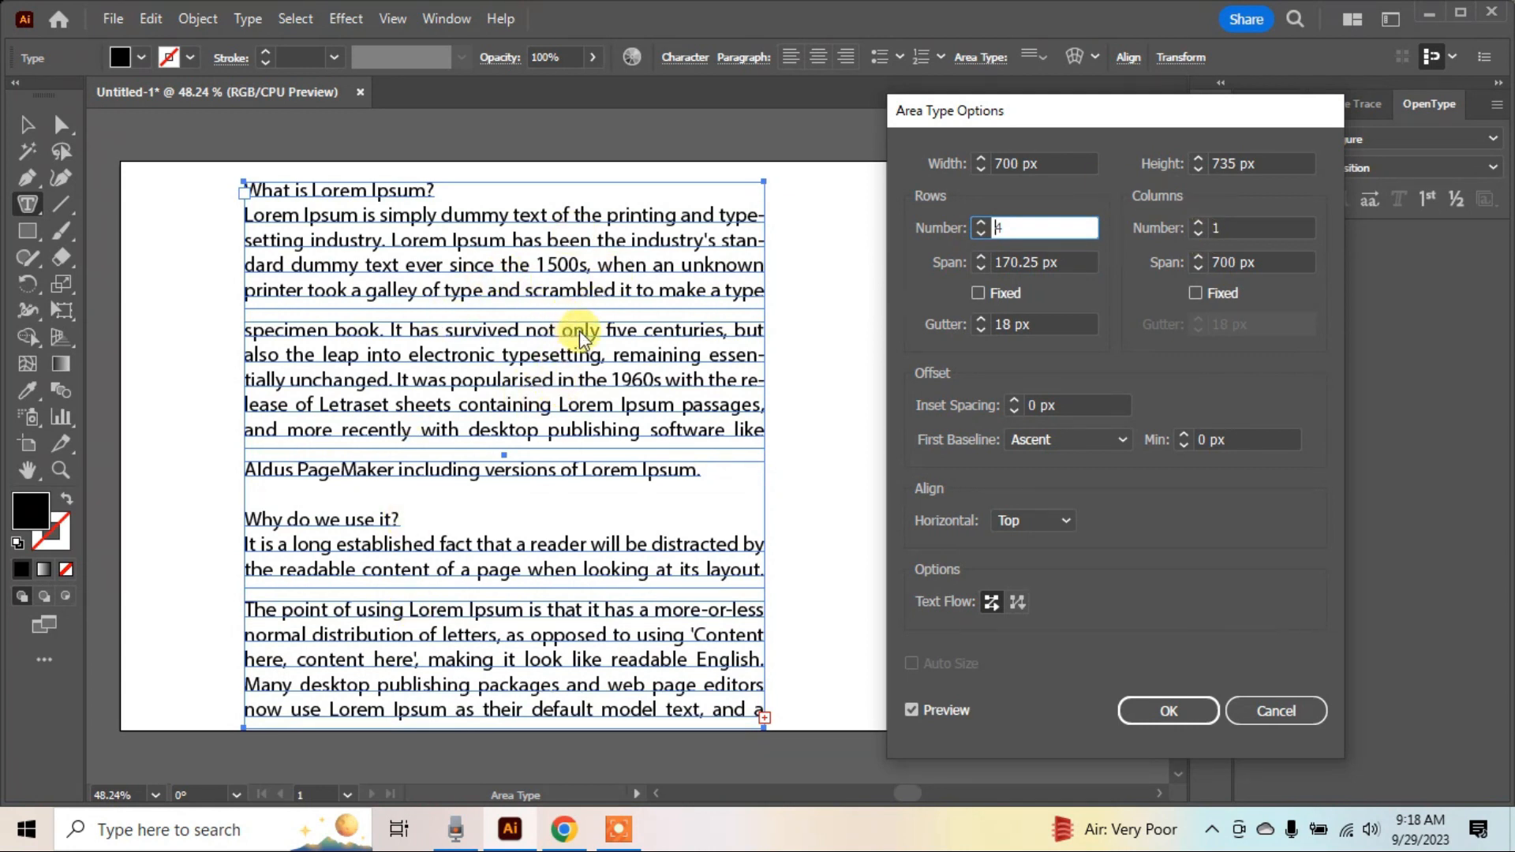
- Divide the text area into 3 columns and reduce the number of rows to 1
{"action": "left_click", "coordinate": [1201, 221]}
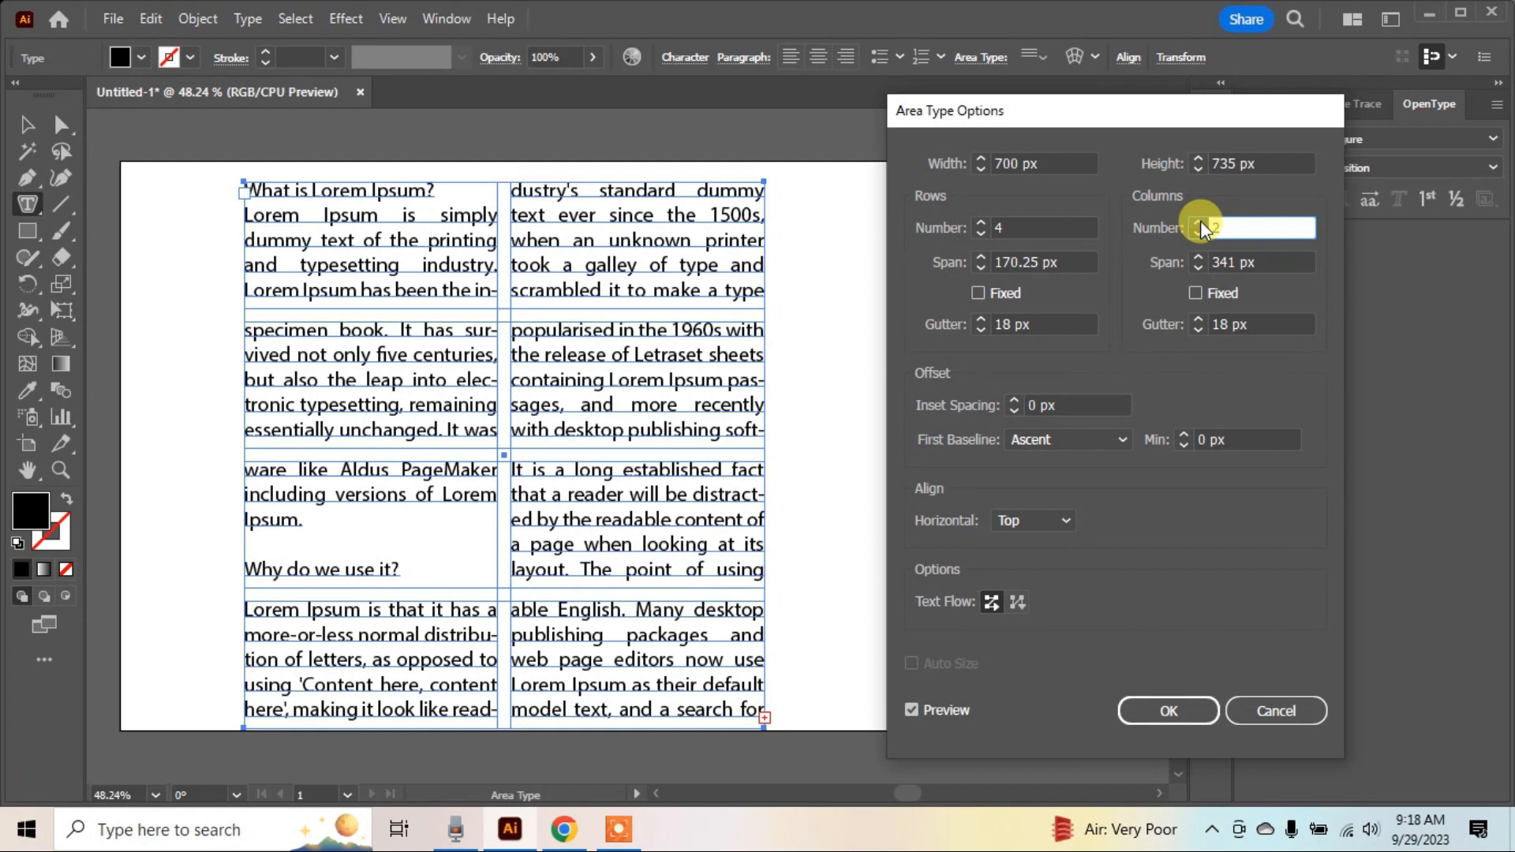
{"action": "left_click", "coordinate": [1200, 222]}
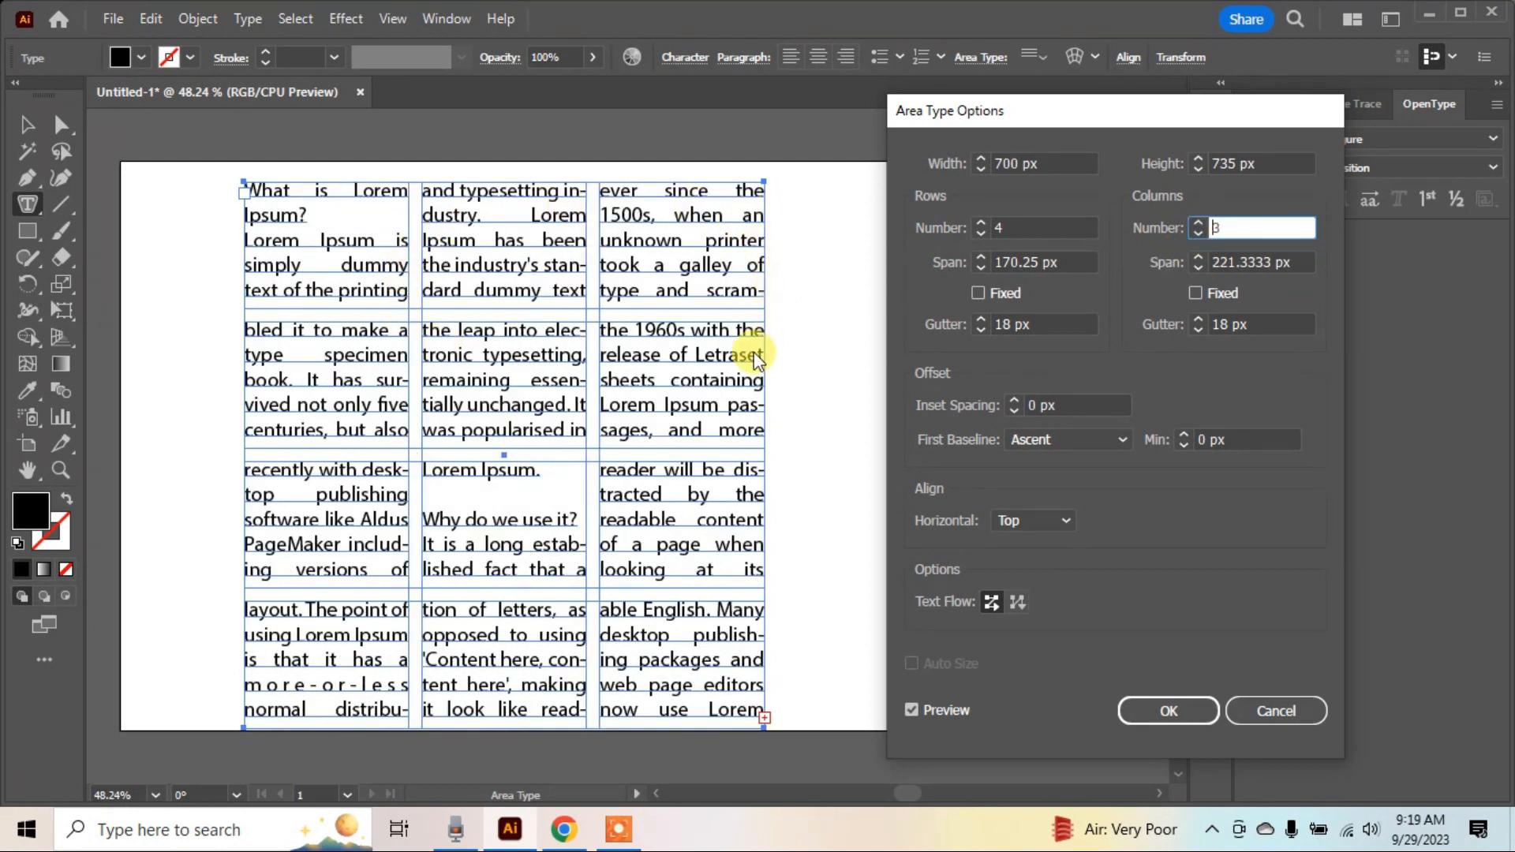
{"action": "double_click", "coordinate": [1217, 228]}
{"action": "double_click", "coordinate": [997, 228]}
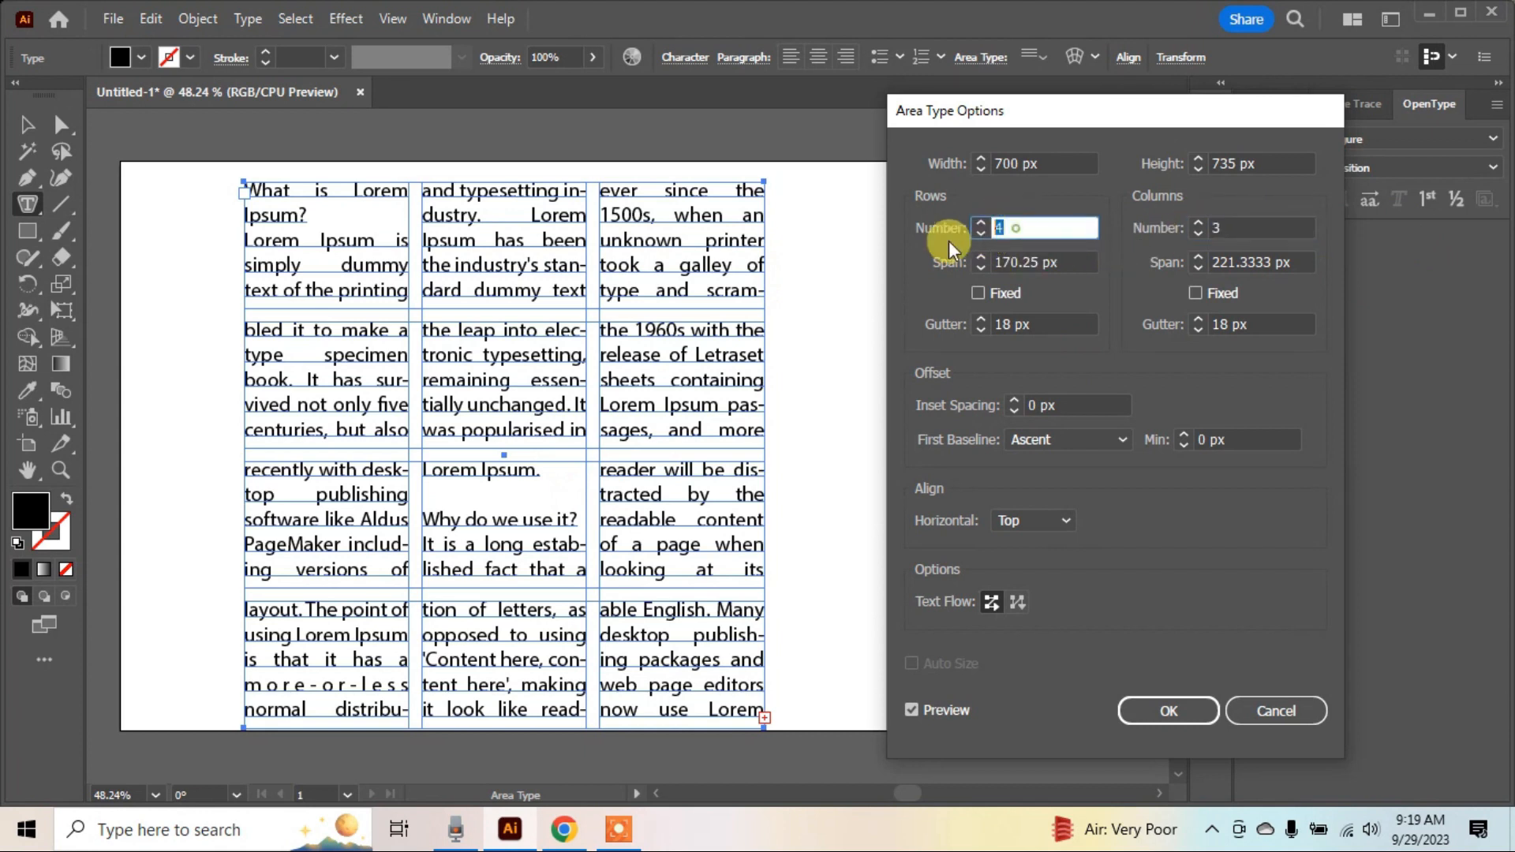
{"action": "type", "text": "0"}
{"action": "left_click", "coordinate": [1256, 227]}
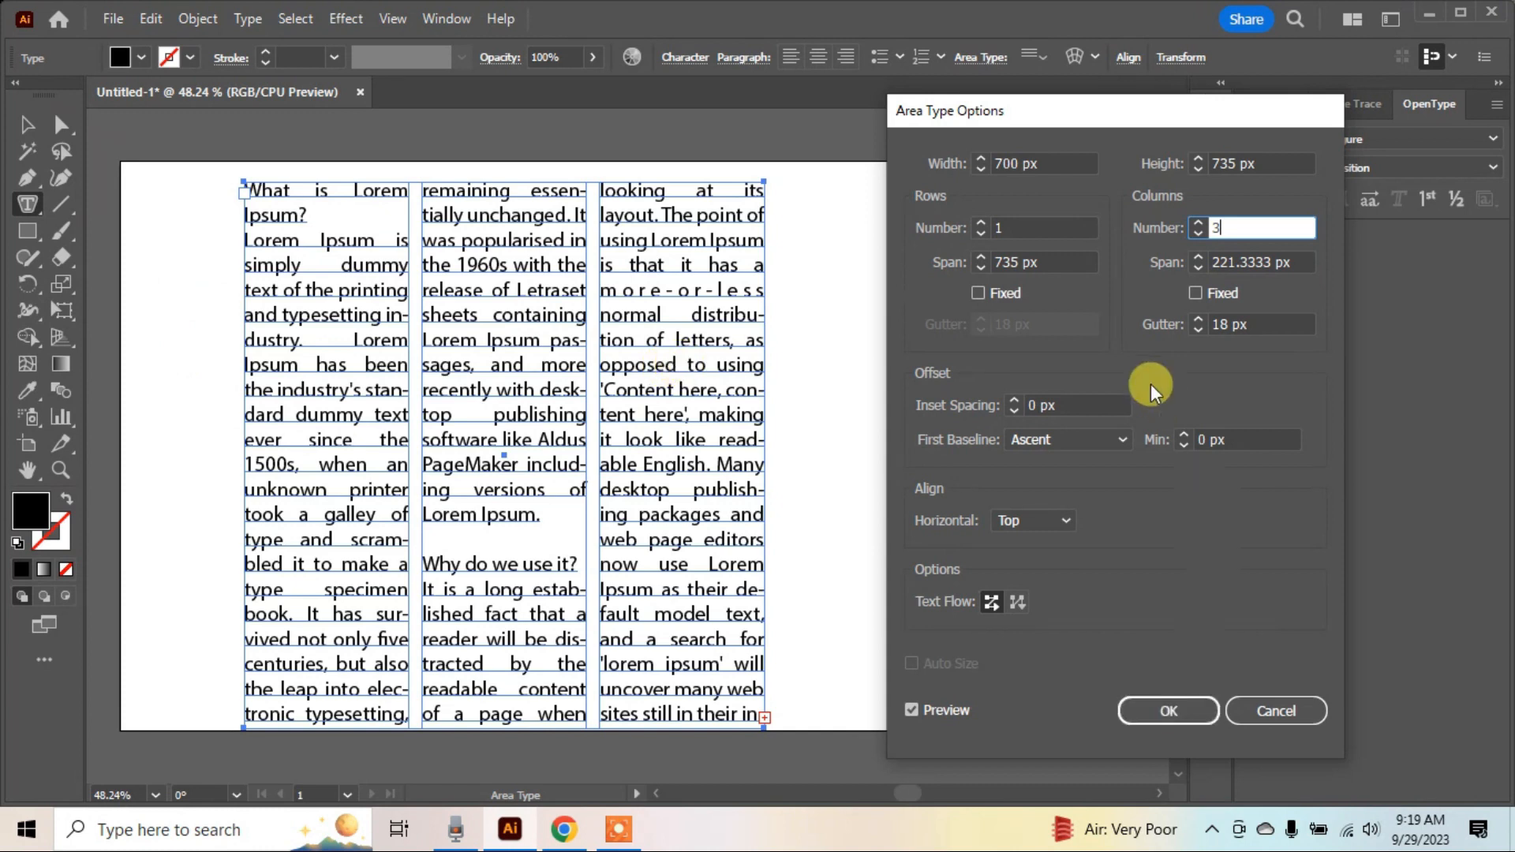
- Set the inset spacing of the text area to 8 px and apply the Area Type Options
{"action": "left_click", "coordinate": [1015, 401]}
{"action": "left_click", "coordinate": [1015, 398]}
{"action": "left_click", "coordinate": [1015, 398]}
{"action": "left_click", "coordinate": [1015, 398]}
{"action": "left_click", "coordinate": [1015, 397]}
{"action": "left_click", "coordinate": [1015, 397]}
{"action": "left_click", "coordinate": [1015, 396]}
{"action": "left_click", "coordinate": [1015, 397]}
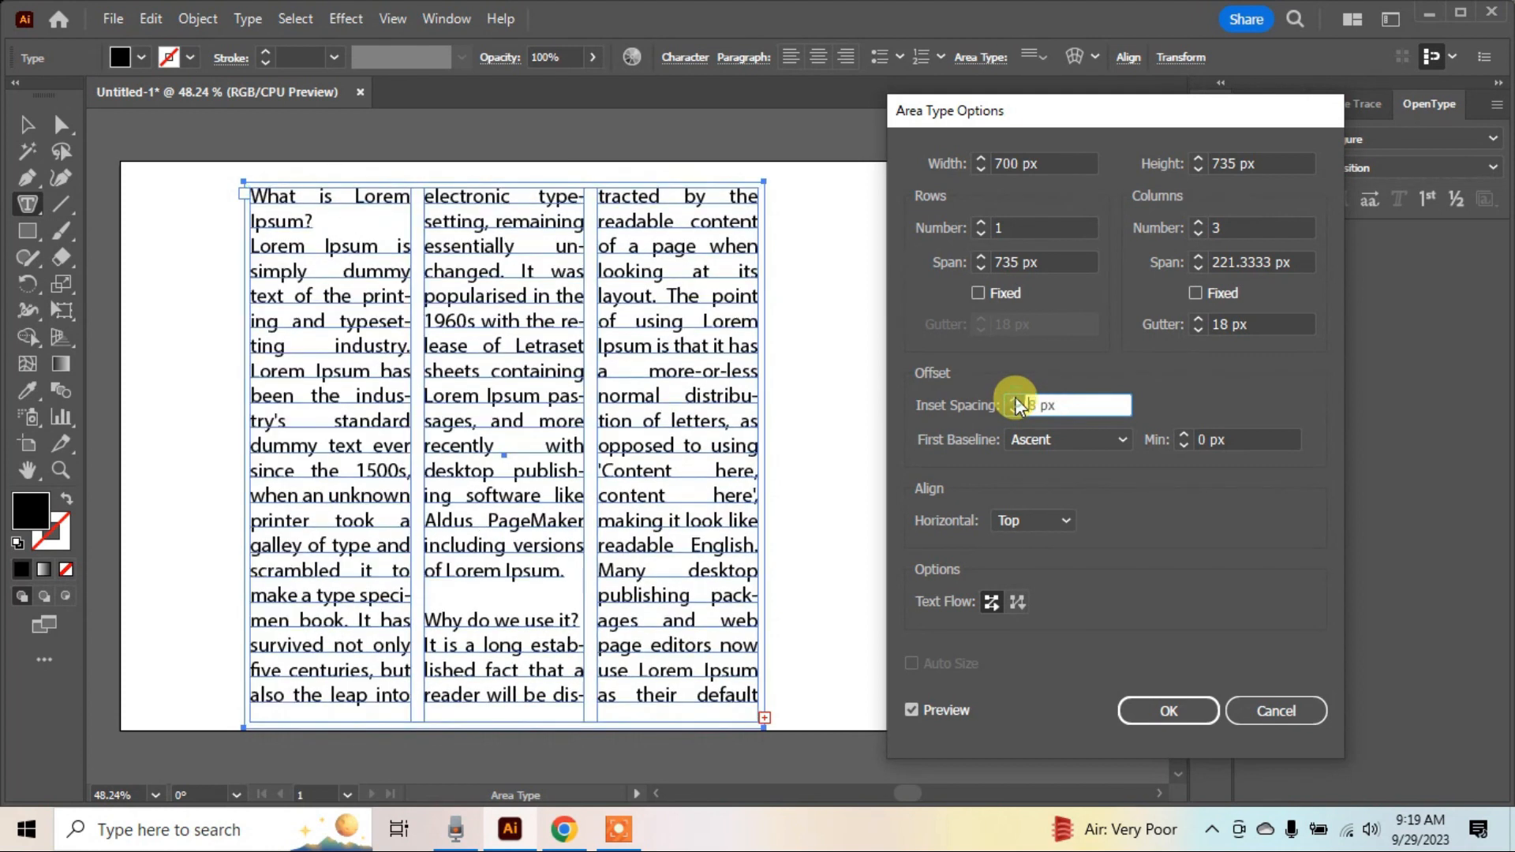
{"action": "left_click", "coordinate": [1193, 711]}
- Deselect the three-column text frame and activate the Direct Selection tool
{"action": "left_click", "coordinate": [828, 297]}
{"action": "left_click", "coordinate": [941, 442]}
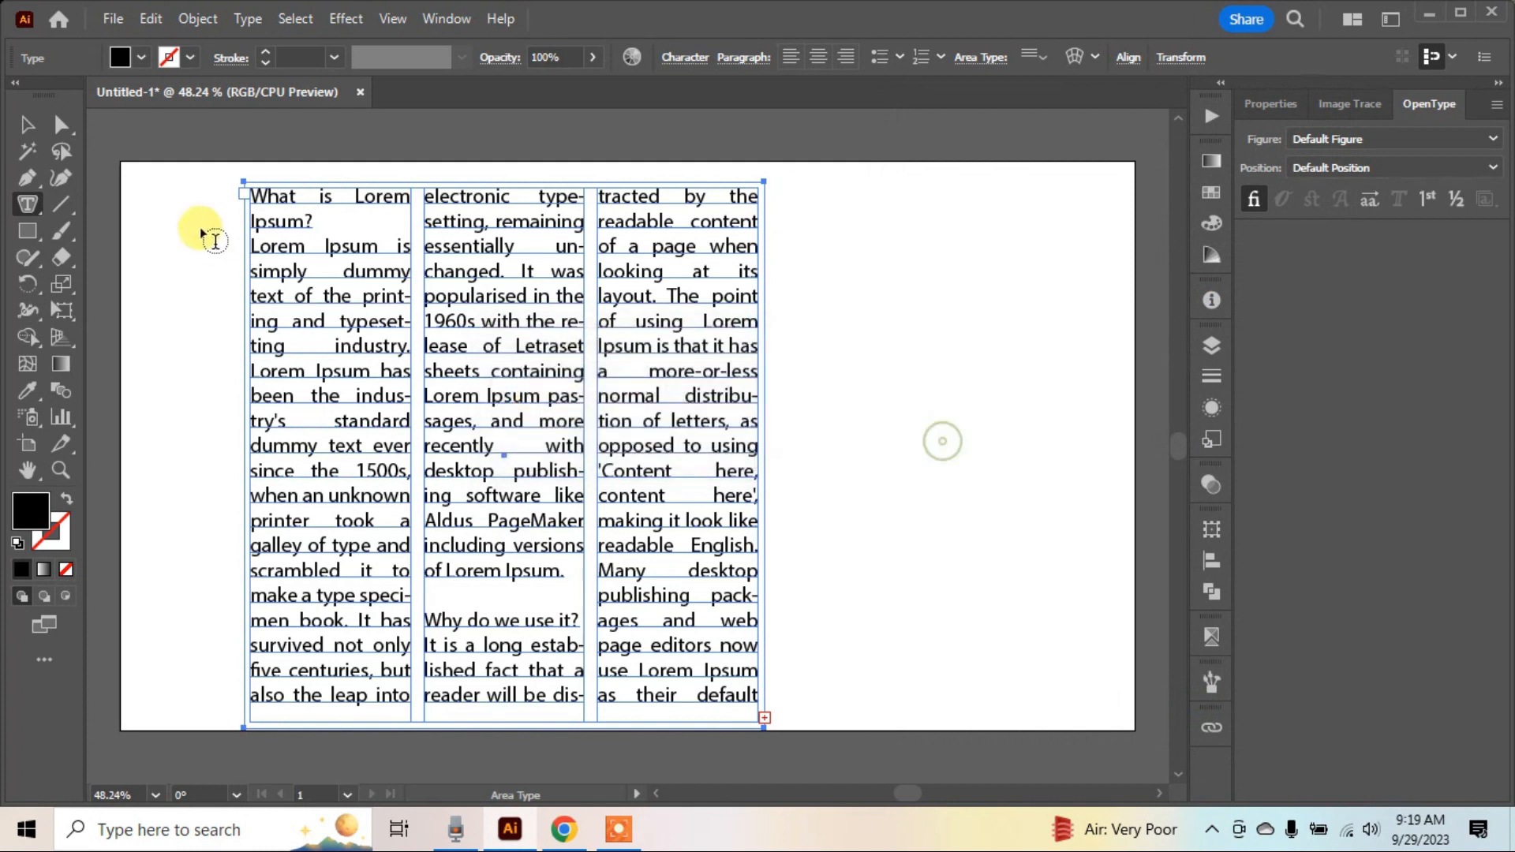
{"action": "left_click", "coordinate": [62, 124]}
{"action": "left_click", "coordinate": [226, 244]}
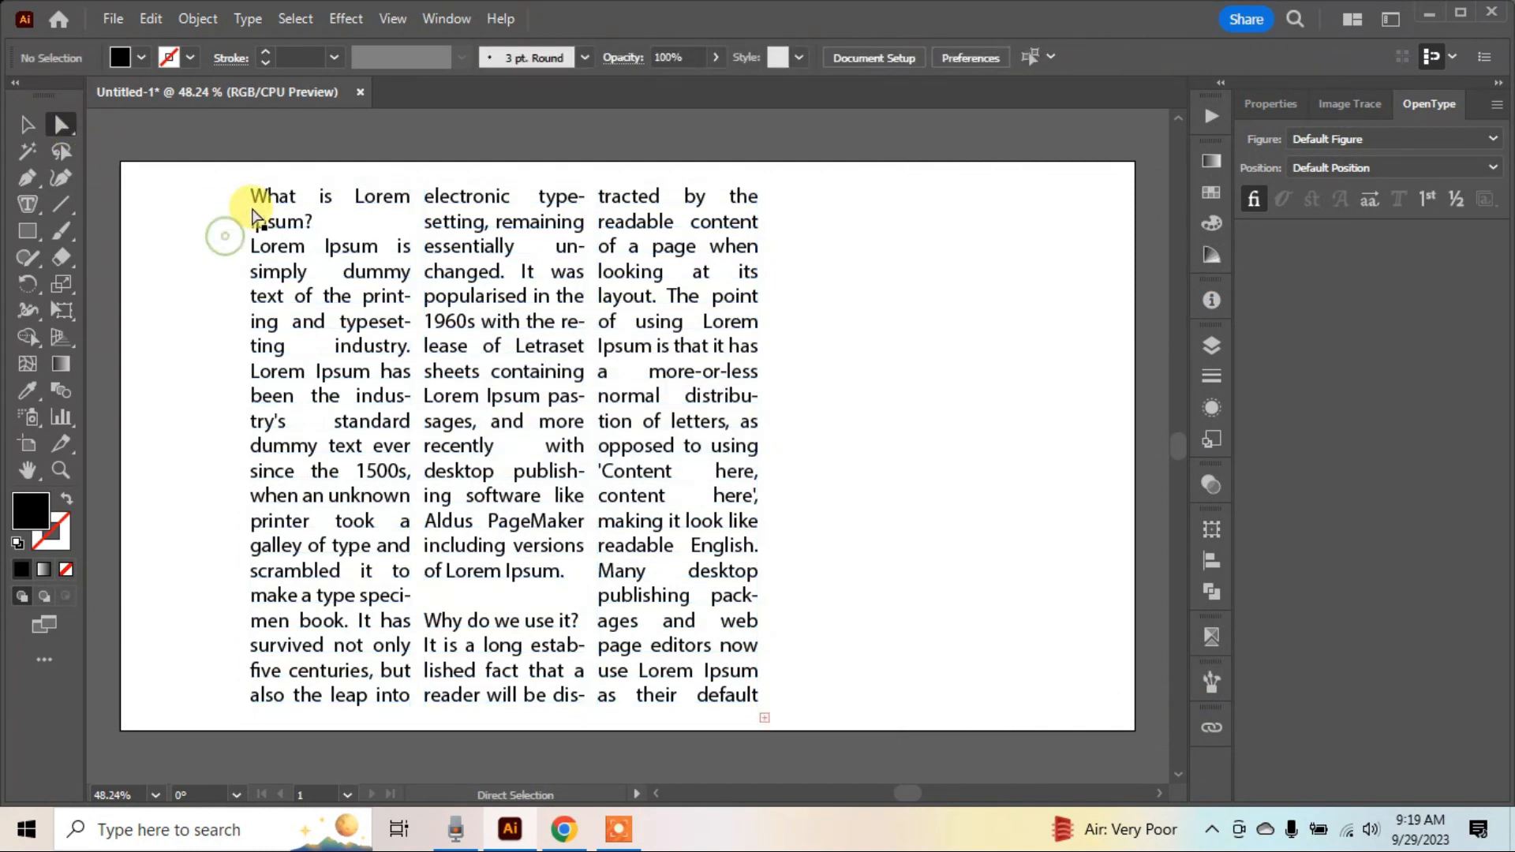
- Fill the three-column text frame's path with yellow and deselect it
{"action": "left_click", "coordinate": [277, 182]}
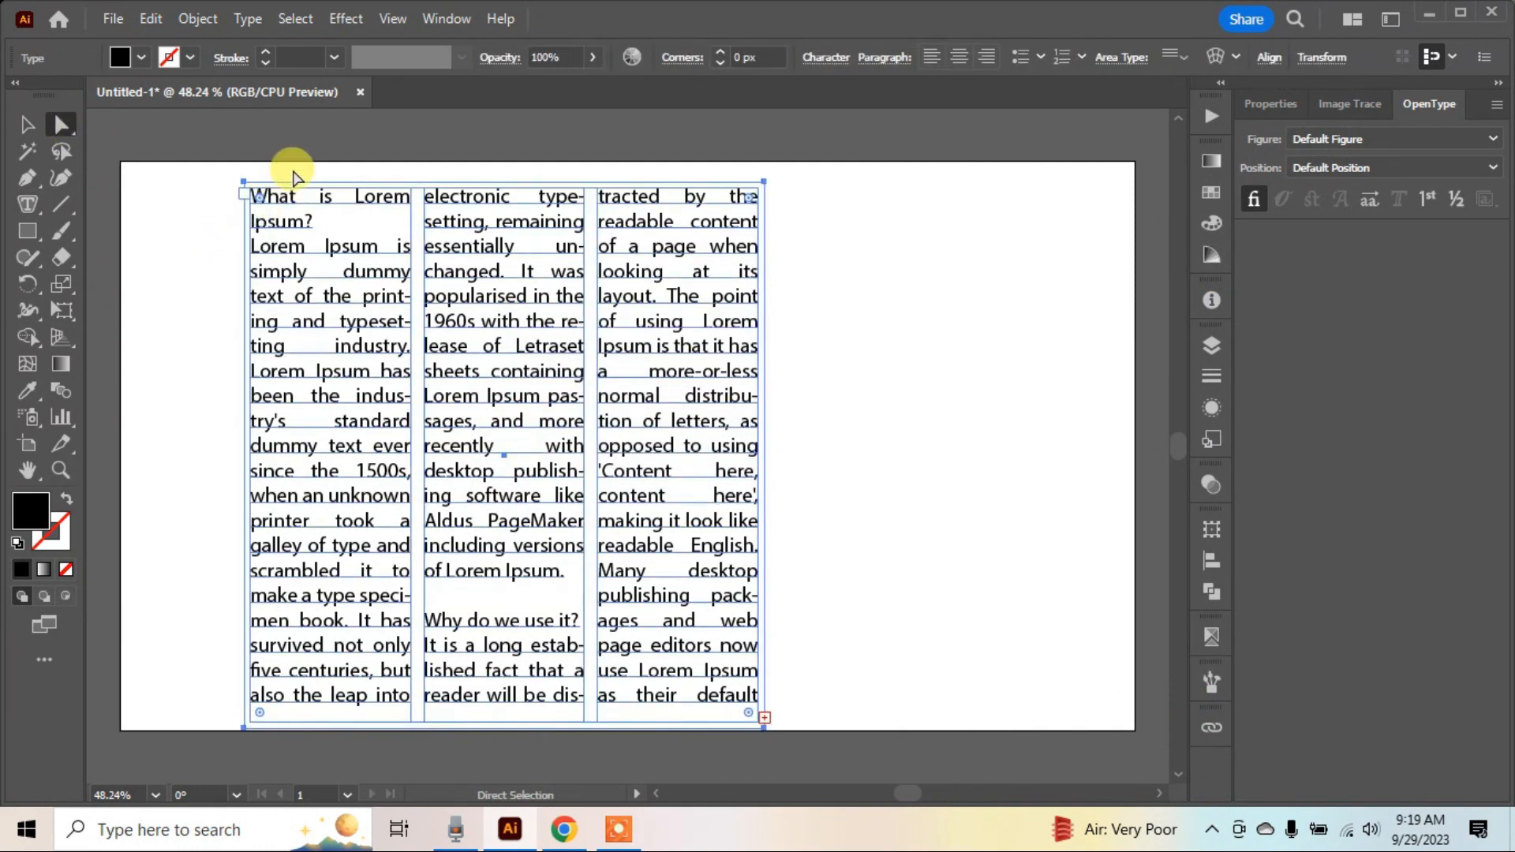
{"action": "left_click", "coordinate": [281, 183]}
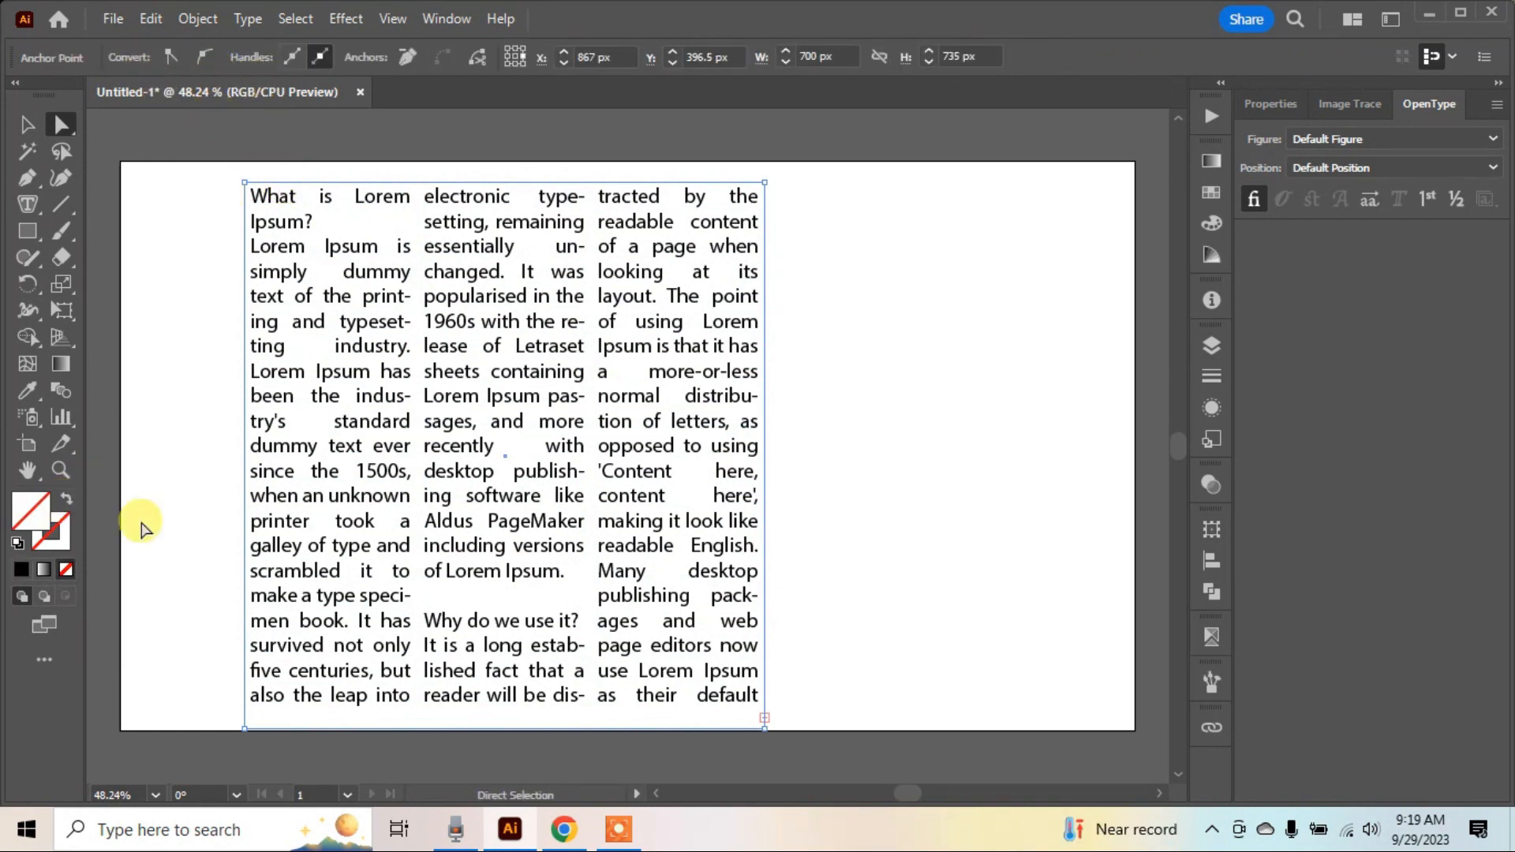
{"action": "double_click", "coordinate": [34, 508]}
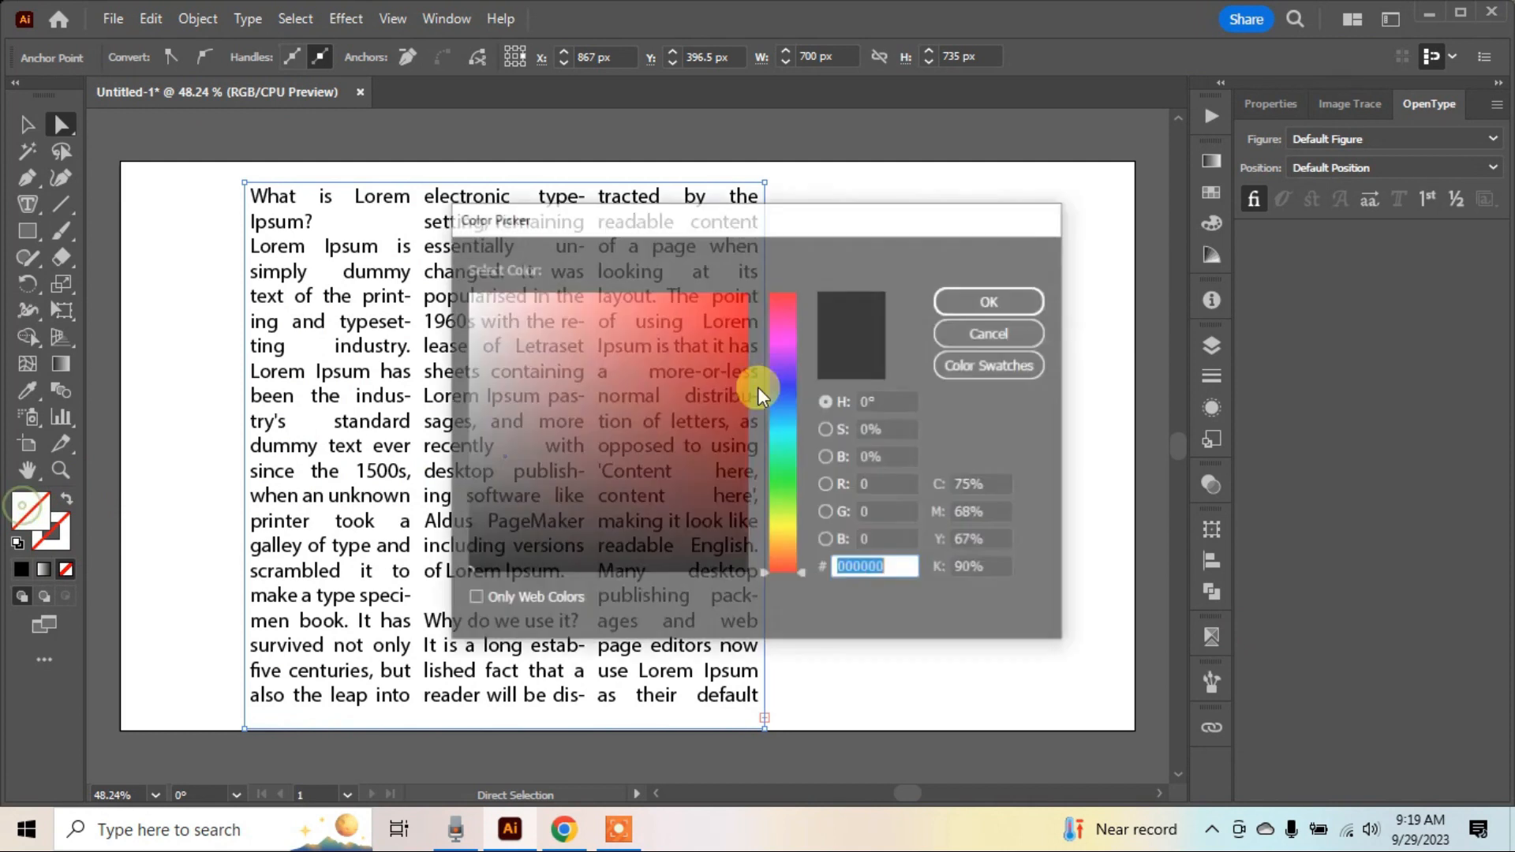
{"action": "left_click", "coordinate": [785, 531]}
{"action": "left_click", "coordinate": [970, 306]}
{"action": "left_click", "coordinate": [27, 127]}
{"action": "left_click", "coordinate": [207, 237]}
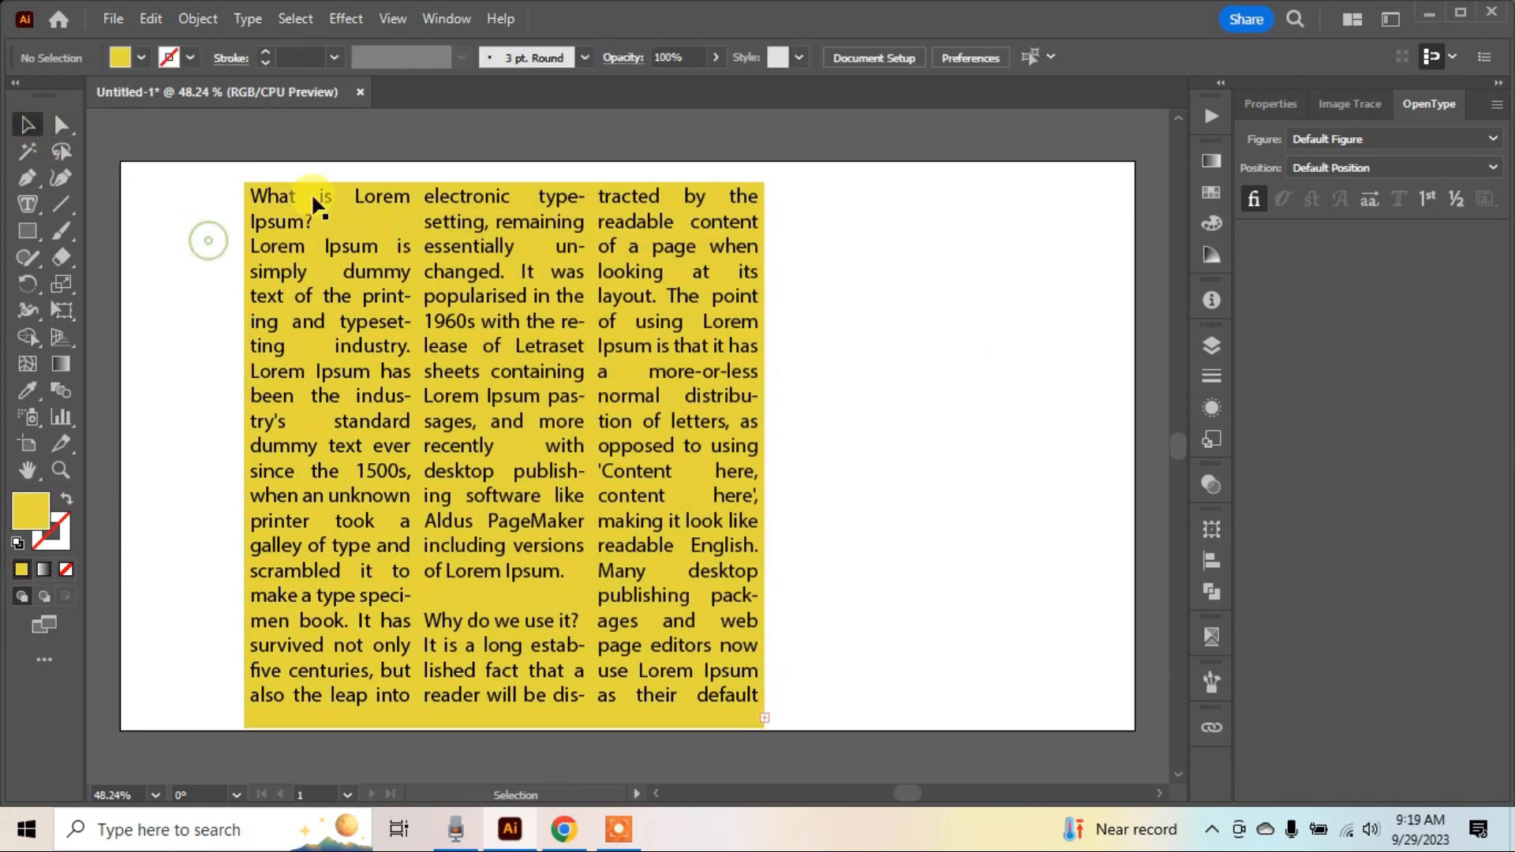
- Set the inset spacing of the yellow text frame to 23 px in its Area Type Options
{"action": "left_click", "coordinate": [461, 444]}
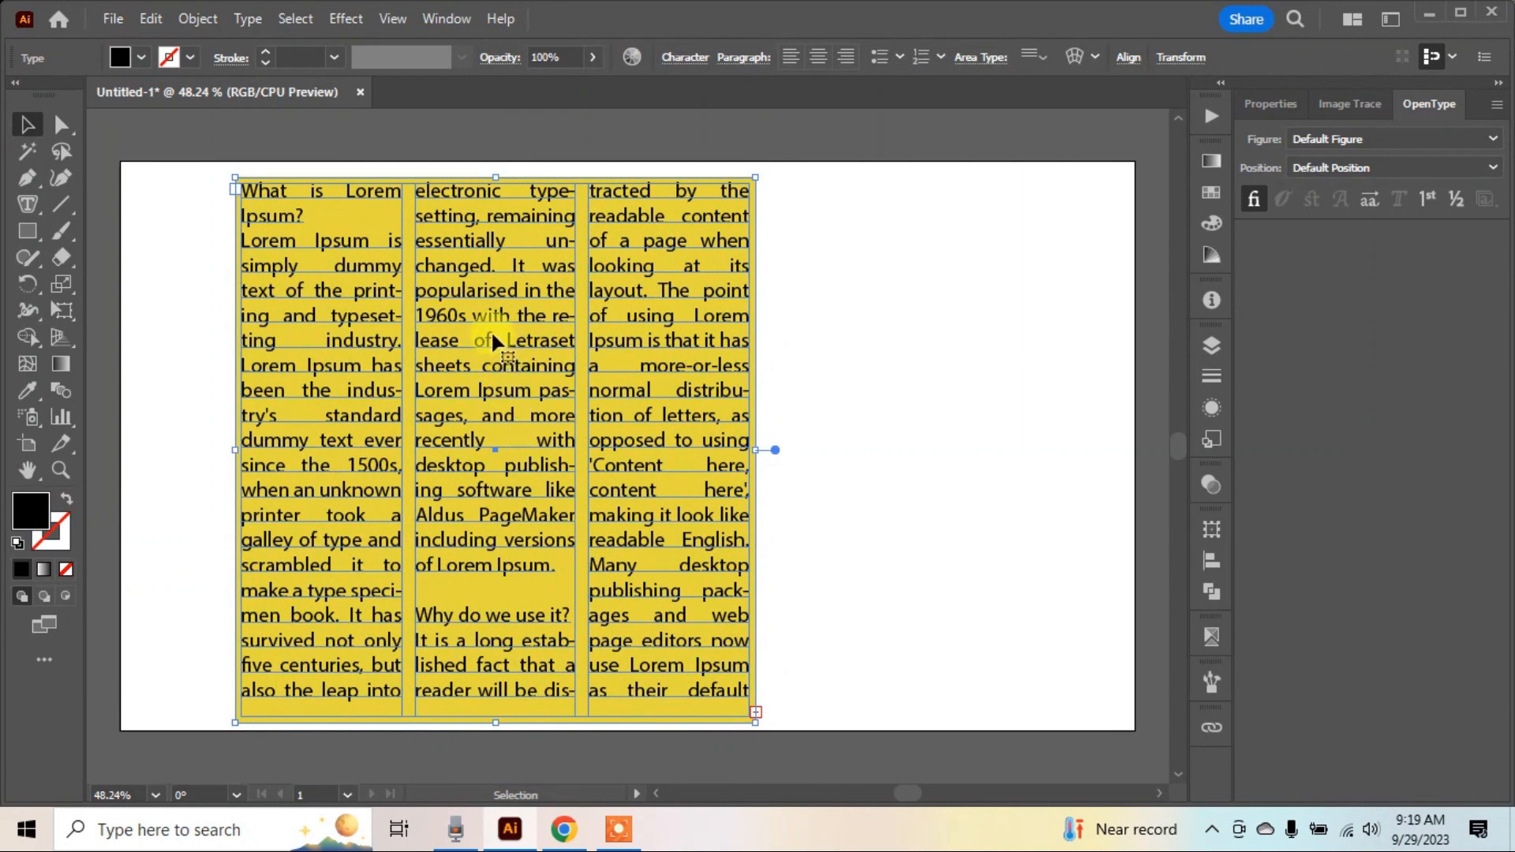
{"action": "double_click", "coordinate": [27, 206]}
{"action": "left_click", "coordinate": [1273, 718]}
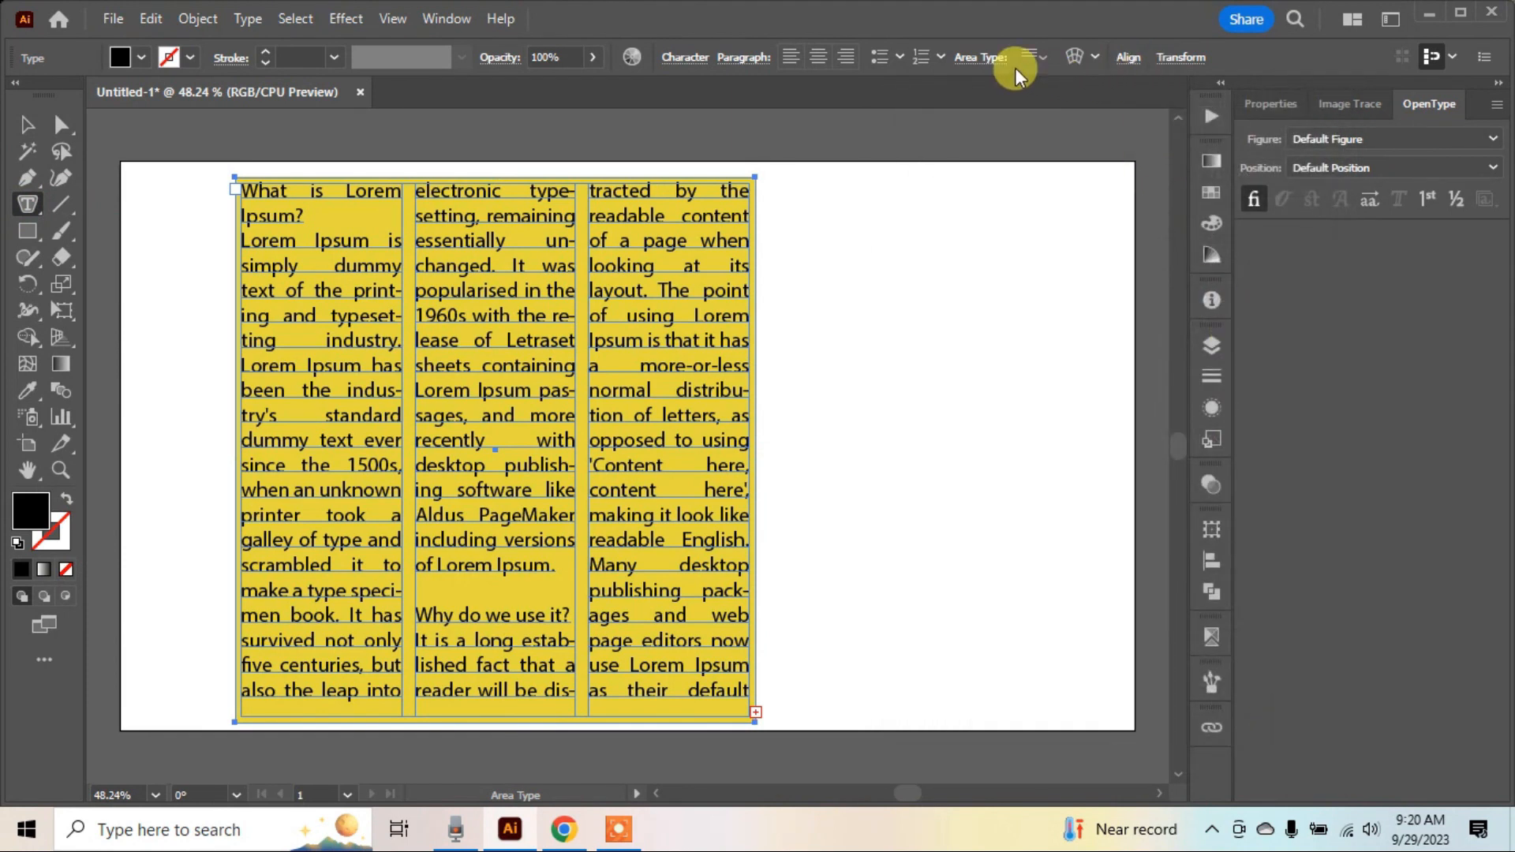
{"action": "left_click", "coordinate": [963, 59]}
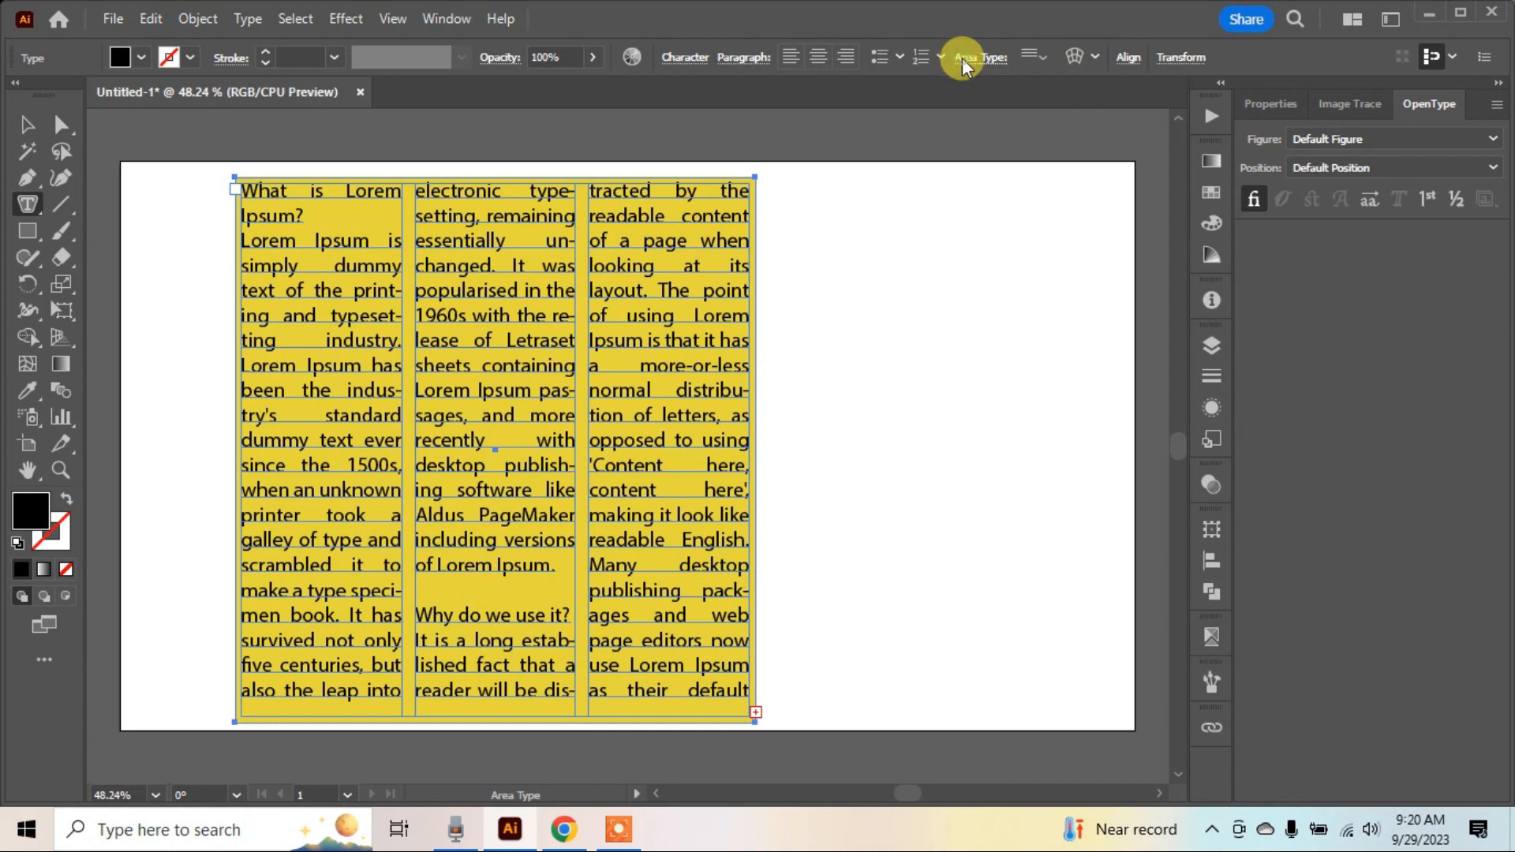
{"action": "left_click_drag", "start_coordinate": [951, 115], "coordinate": [905, 117]}
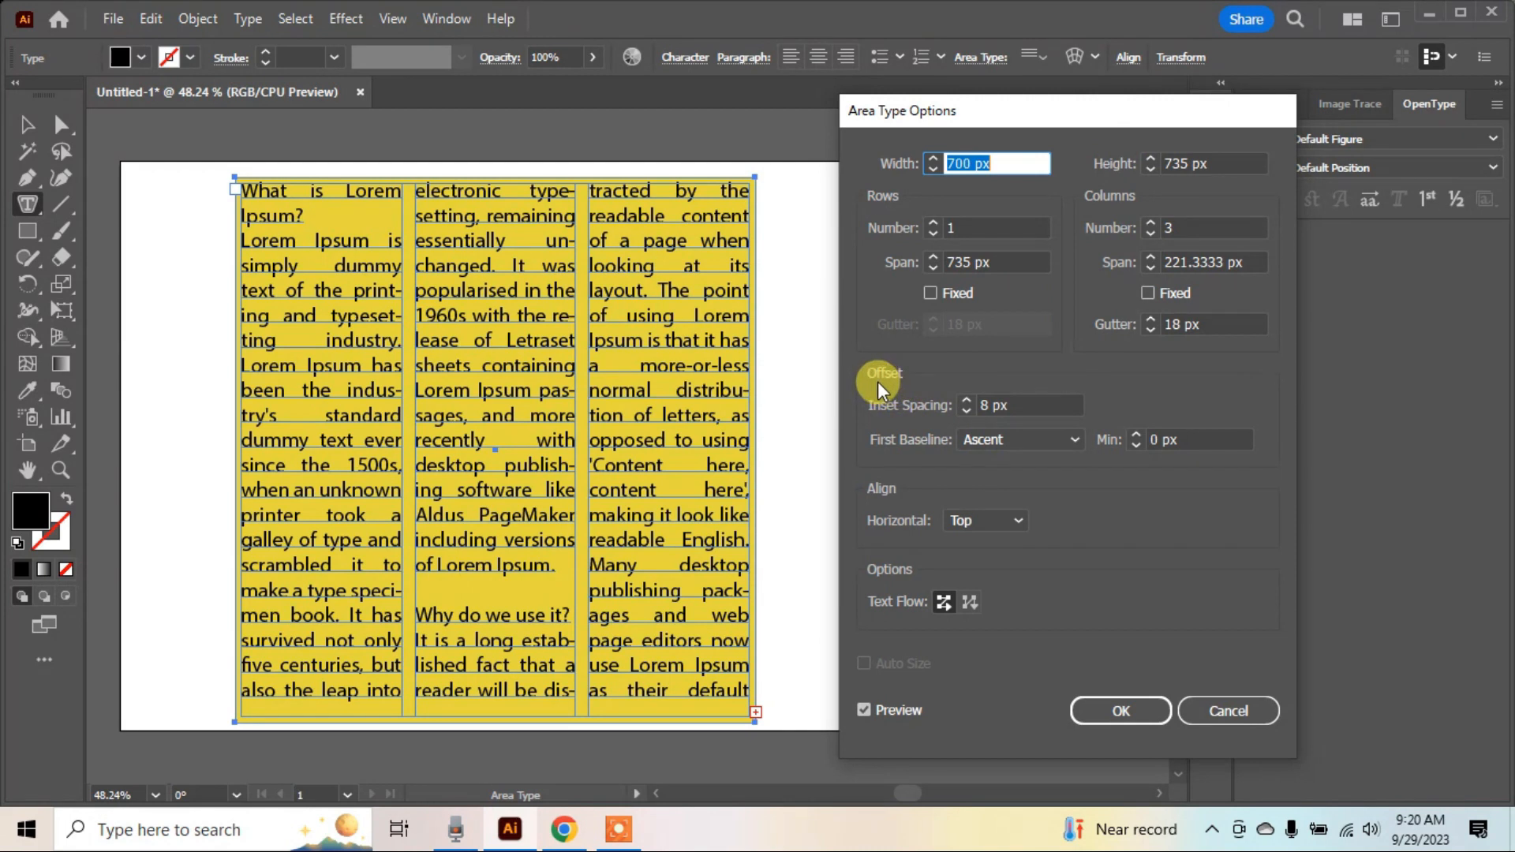
{"action": "left_click", "coordinate": [967, 399]}
{"action": "left_click", "coordinate": [966, 398]}
{"action": "left_click", "coordinate": [966, 398]}
{"action": "left_click", "coordinate": [966, 399]}
{"action": "left_click", "coordinate": [966, 399]}
{"action": "left_click", "coordinate": [966, 399]}
{"action": "left_click", "coordinate": [966, 399]}
{"action": "left_click", "coordinate": [966, 399]}
{"action": "left_click", "coordinate": [966, 399]}
{"action": "left_click", "coordinate": [966, 398]}
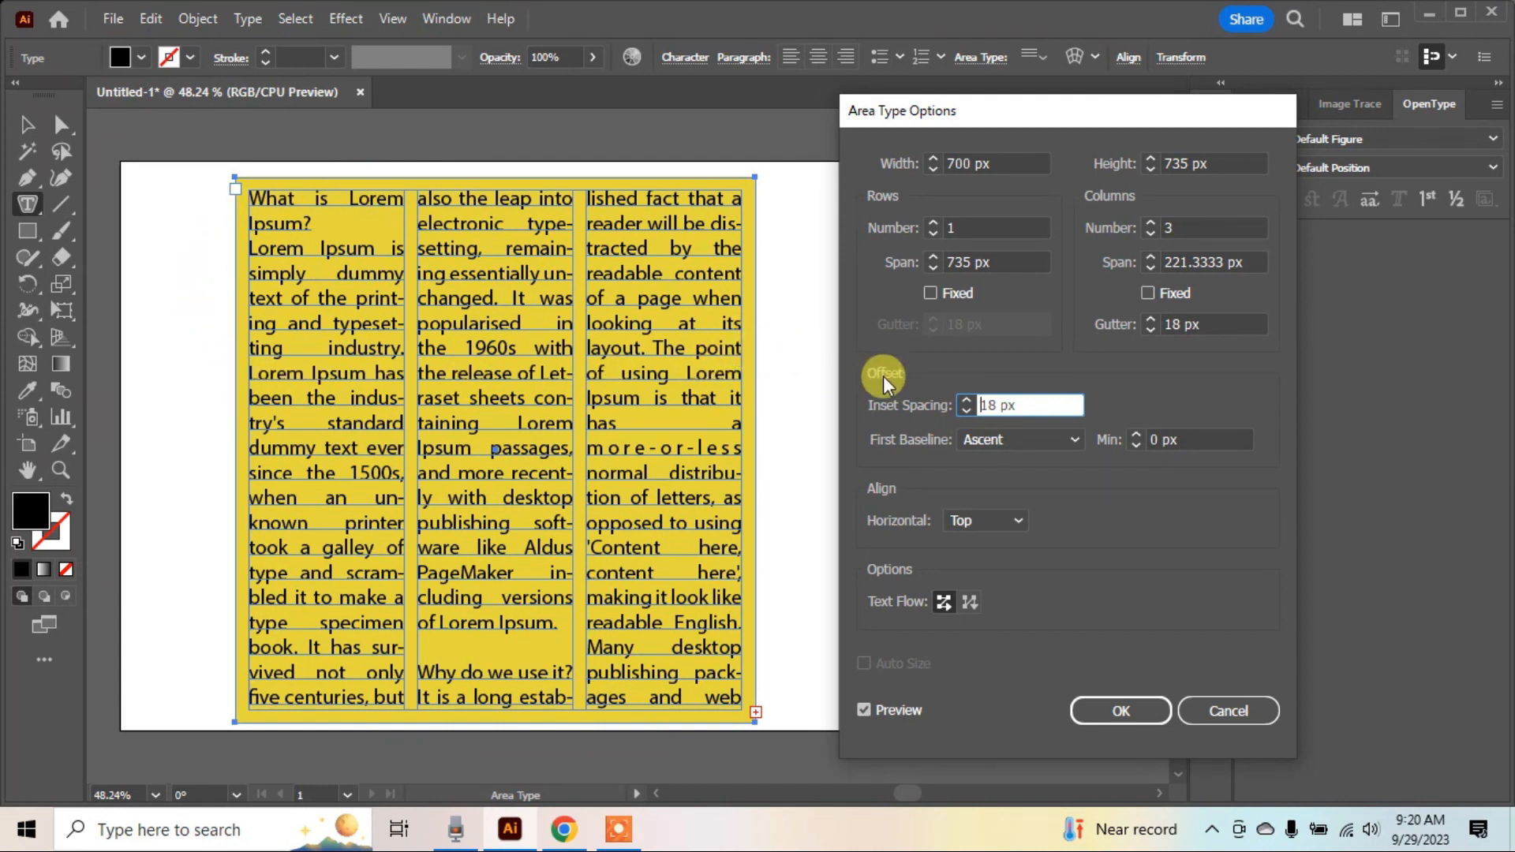
{"action": "left_click", "coordinate": [968, 398]}
{"action": "left_click", "coordinate": [968, 399]}
{"action": "left_click", "coordinate": [971, 399]}
{"action": "left_click", "coordinate": [973, 399]}
{"action": "left_click", "coordinate": [972, 399]}
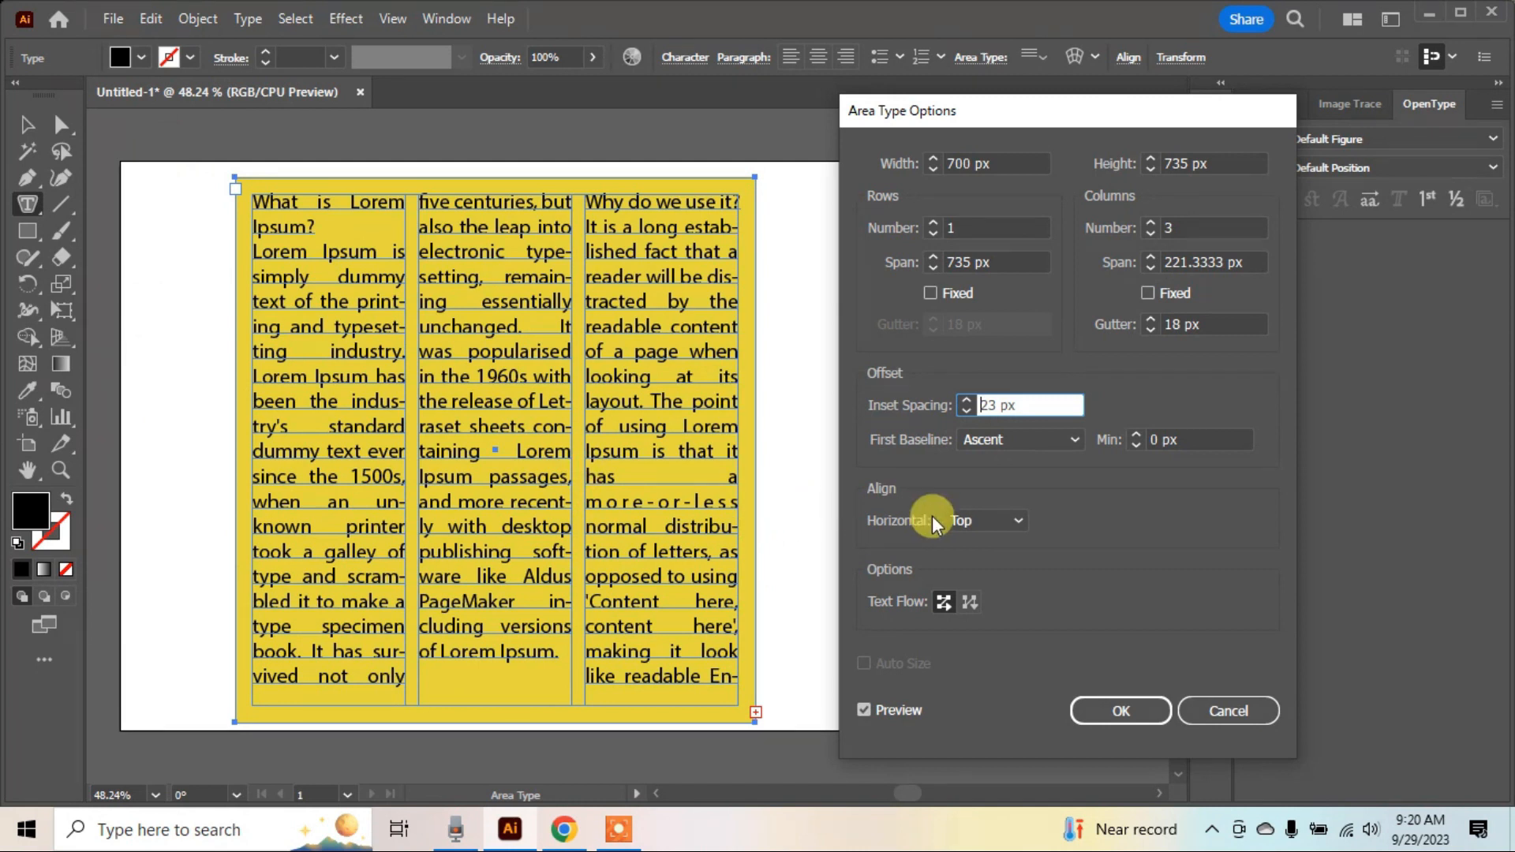
- Try the Center and Bottom options for the text area's horizontal alignment, and return it to Top
{"action": "left_click", "coordinate": [1015, 514]}
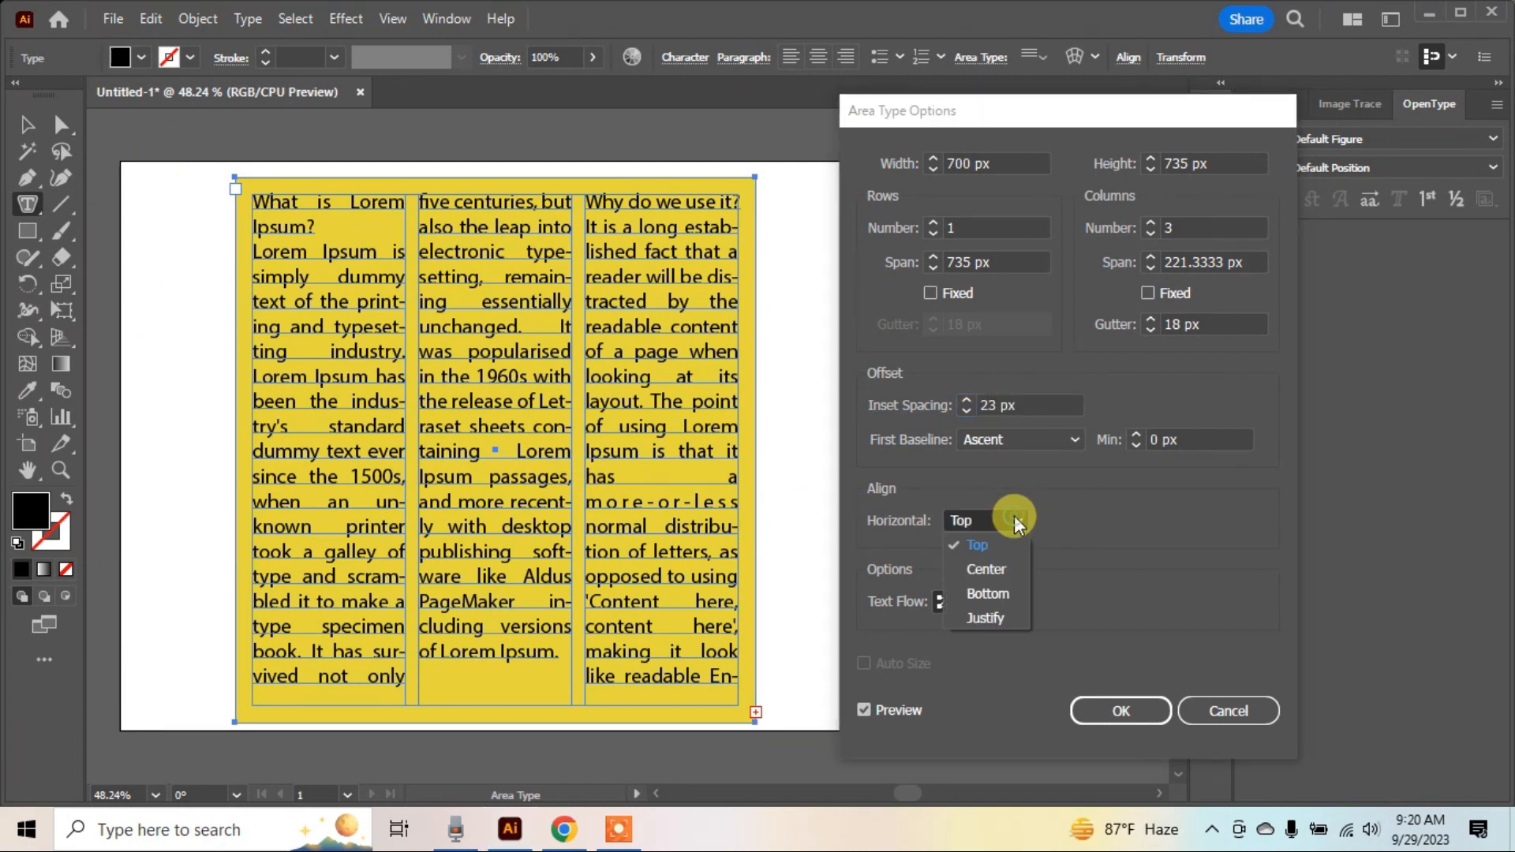
{"action": "left_click", "coordinate": [1007, 564]}
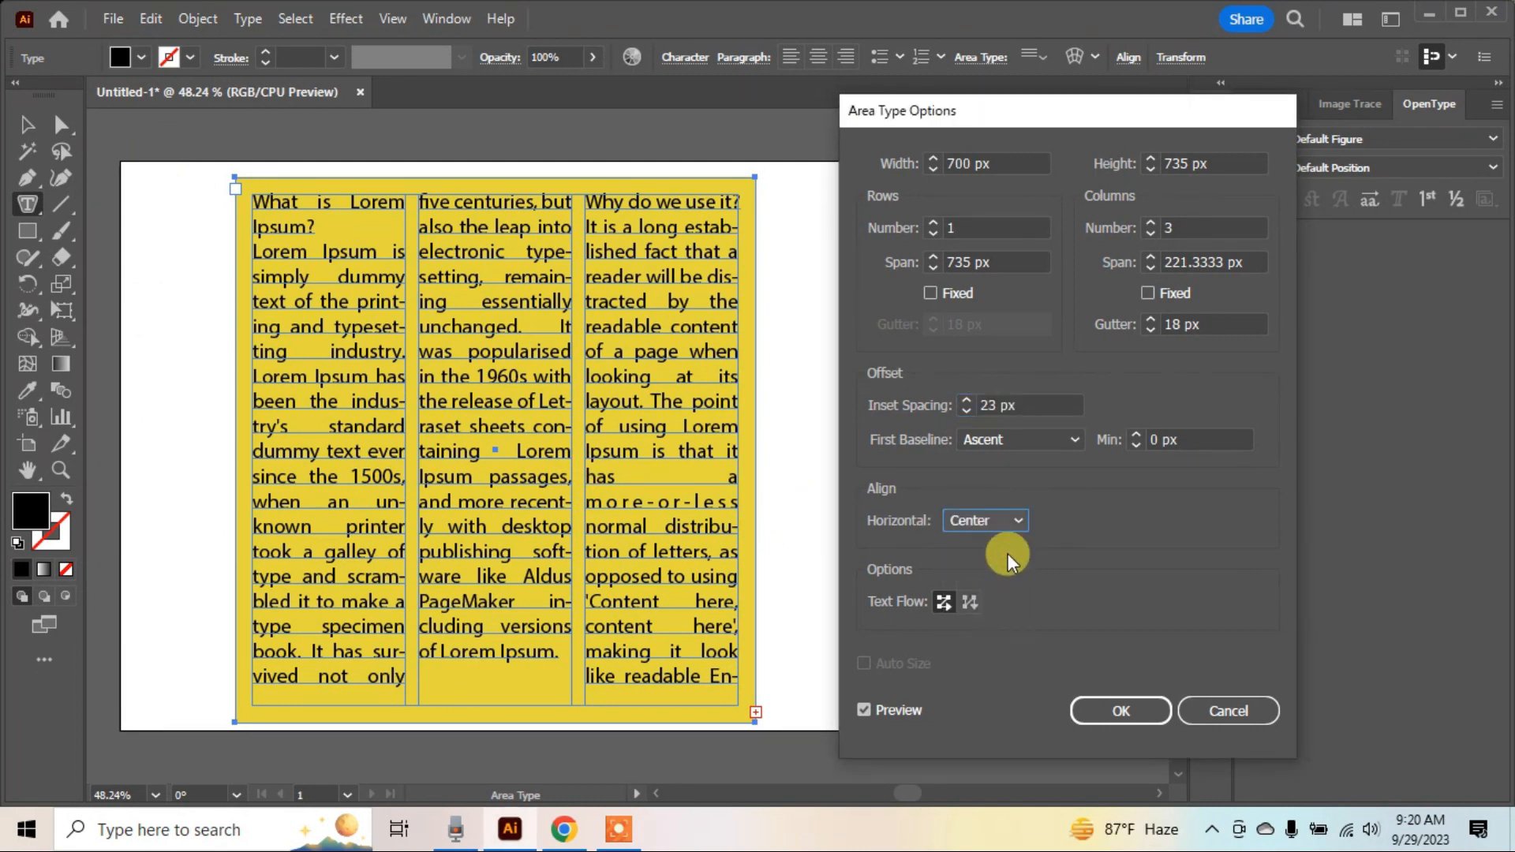
{"action": "left_click", "coordinate": [1010, 521]}
{"action": "left_click", "coordinate": [1003, 594]}
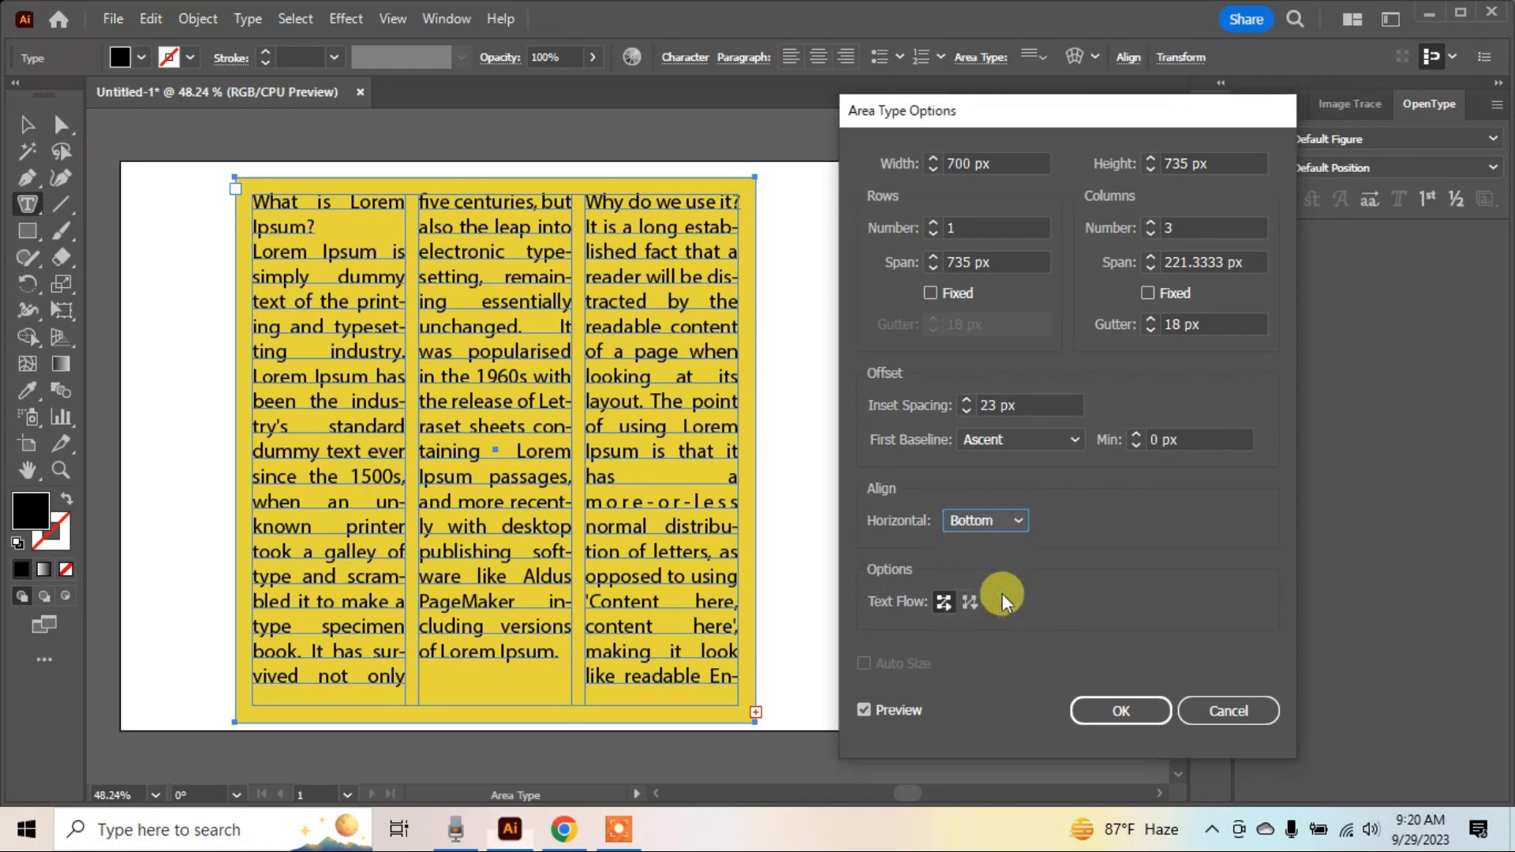
{"action": "left_click", "coordinate": [1026, 519]}
{"action": "left_click", "coordinate": [998, 544]}
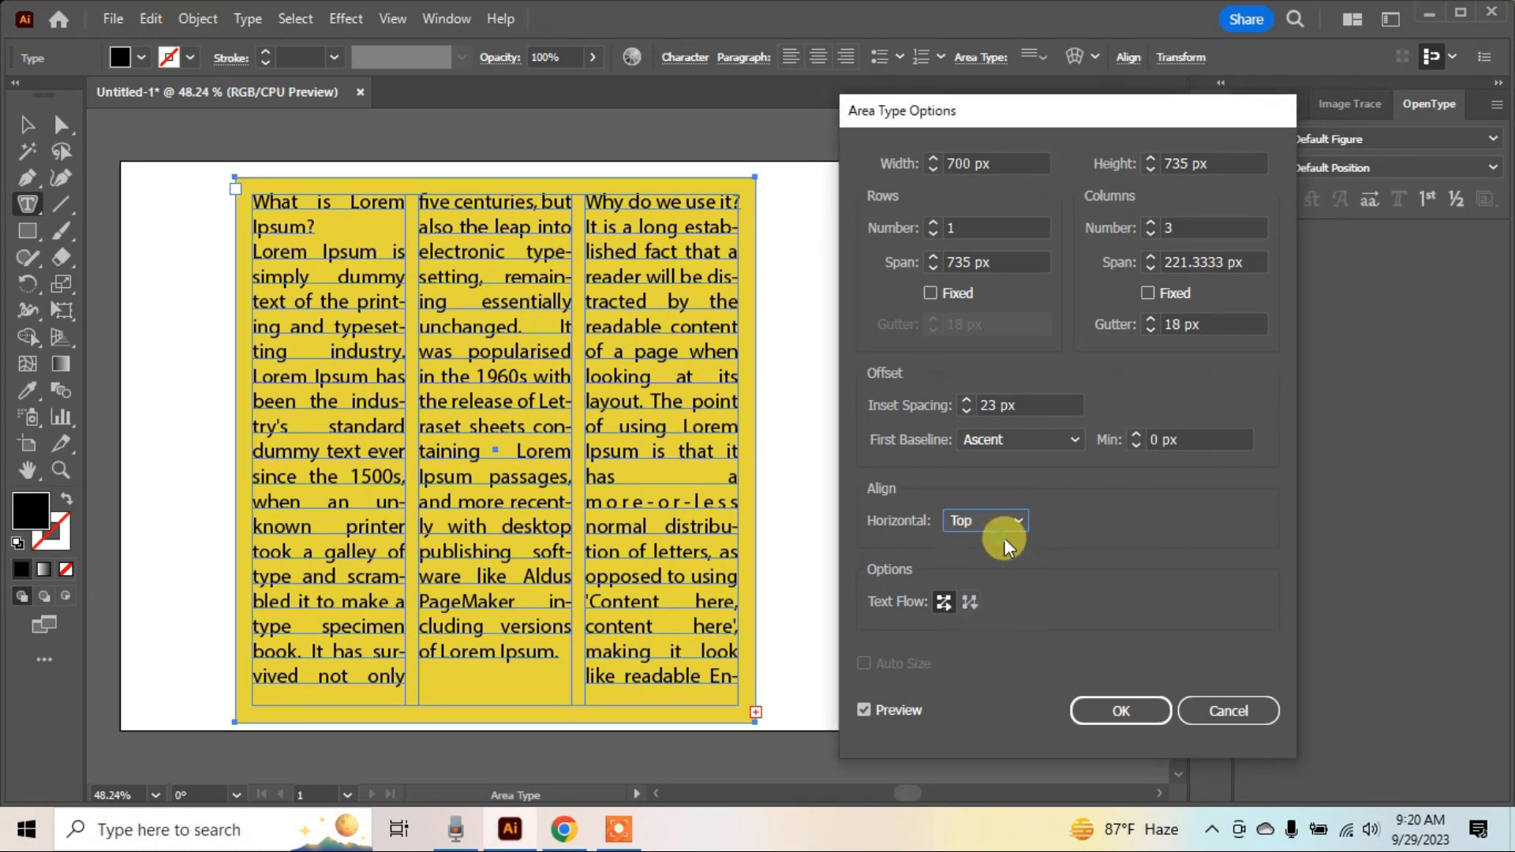
- Try raising the minimum first baseline offset of the text area and return it to 0 px
{"action": "left_click", "coordinate": [1138, 434]}
{"action": "left_click", "coordinate": [1138, 433]}
{"action": "left_click", "coordinate": [1138, 433]}
{"action": "left_click", "coordinate": [1138, 444]}
{"action": "left_click", "coordinate": [1138, 442]}
{"action": "left_click", "coordinate": [1138, 443]}
{"action": "left_click", "coordinate": [1138, 443]}
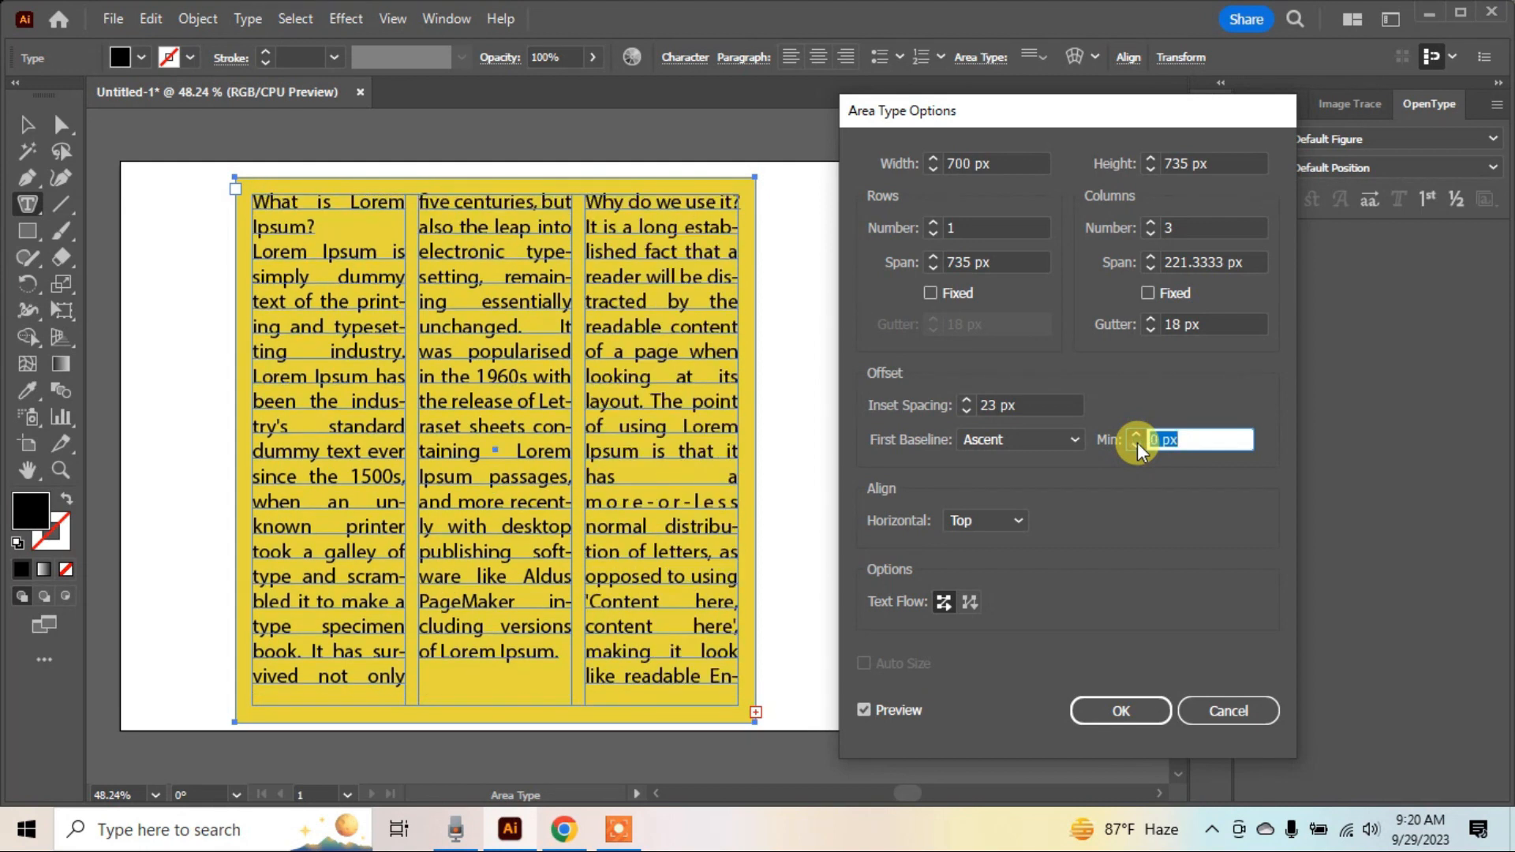
{"action": "left_click", "coordinate": [1138, 434]}
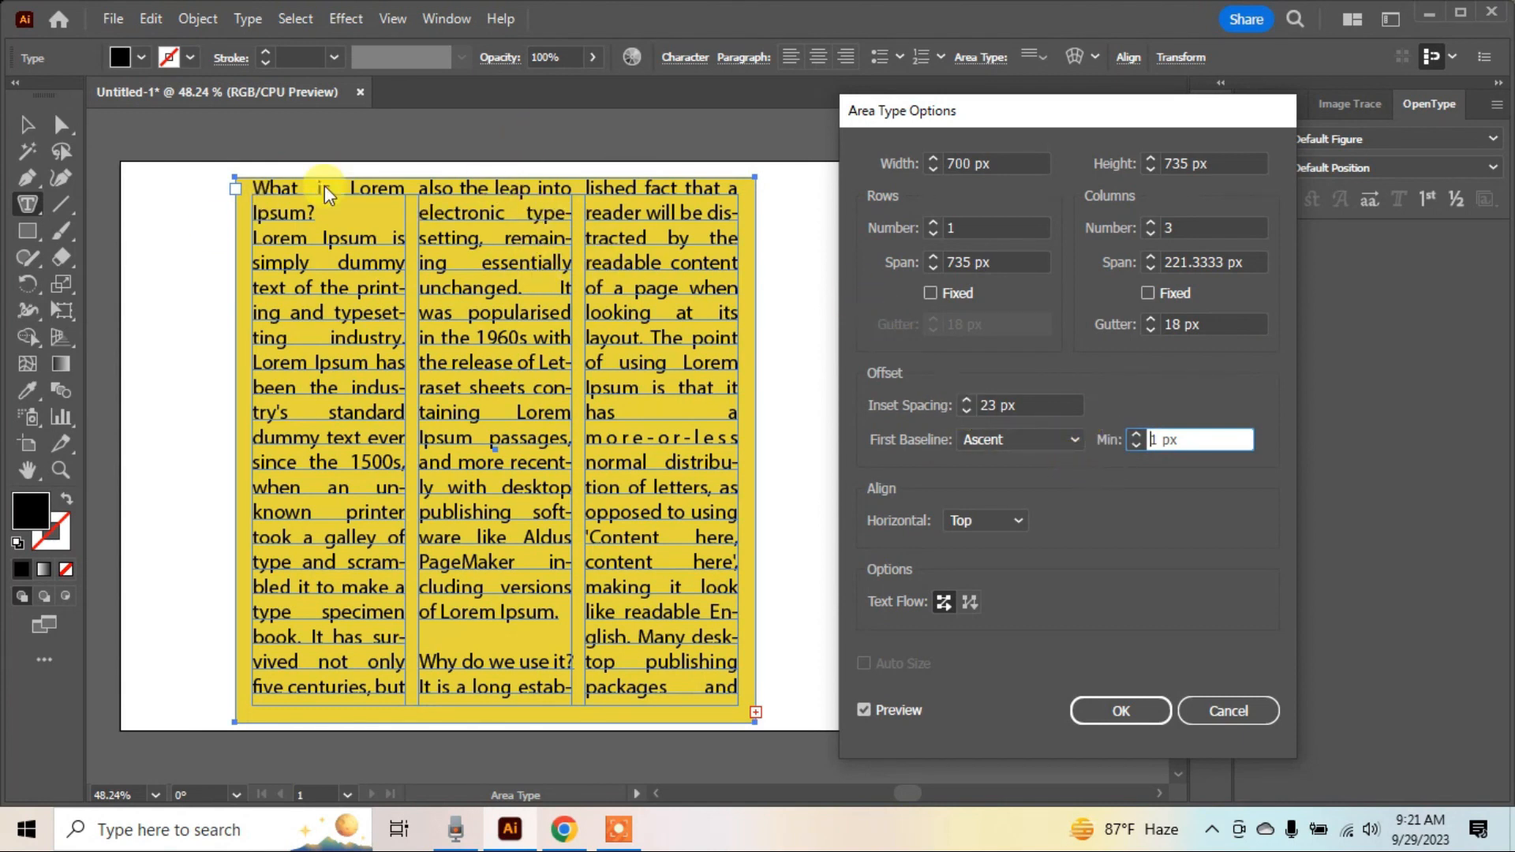
{"action": "left_click", "coordinate": [1135, 433]}
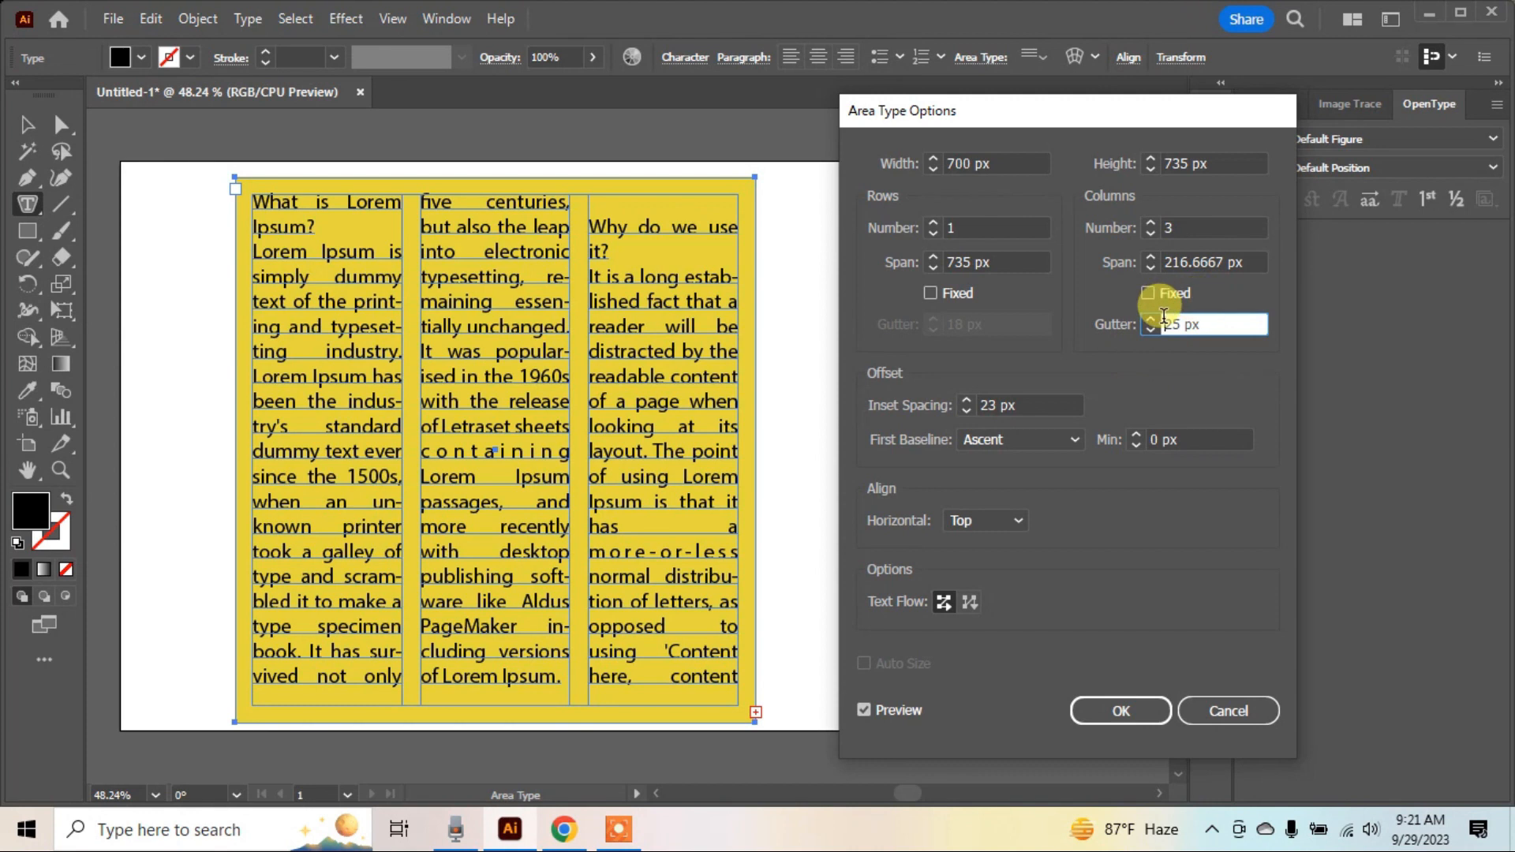
- Set the column gutter to 25 px, apply the Area Type Options and deselect the text frame
{"action": "left_click", "coordinate": [1145, 324]}
{"action": "left_click_drag", "start_coordinate": [1149, 320], "coordinate": [1149, 329]}
{"action": "left_click", "coordinate": [1148, 318]}
{"action": "left_click", "coordinate": [1150, 329]}
{"action": "left_click", "coordinate": [1148, 319]}
{"action": "left_click", "coordinate": [1148, 318]}
{"action": "left_click", "coordinate": [1149, 317]}
{"action": "left_click", "coordinate": [1148, 317]}
{"action": "left_click", "coordinate": [1146, 293]}
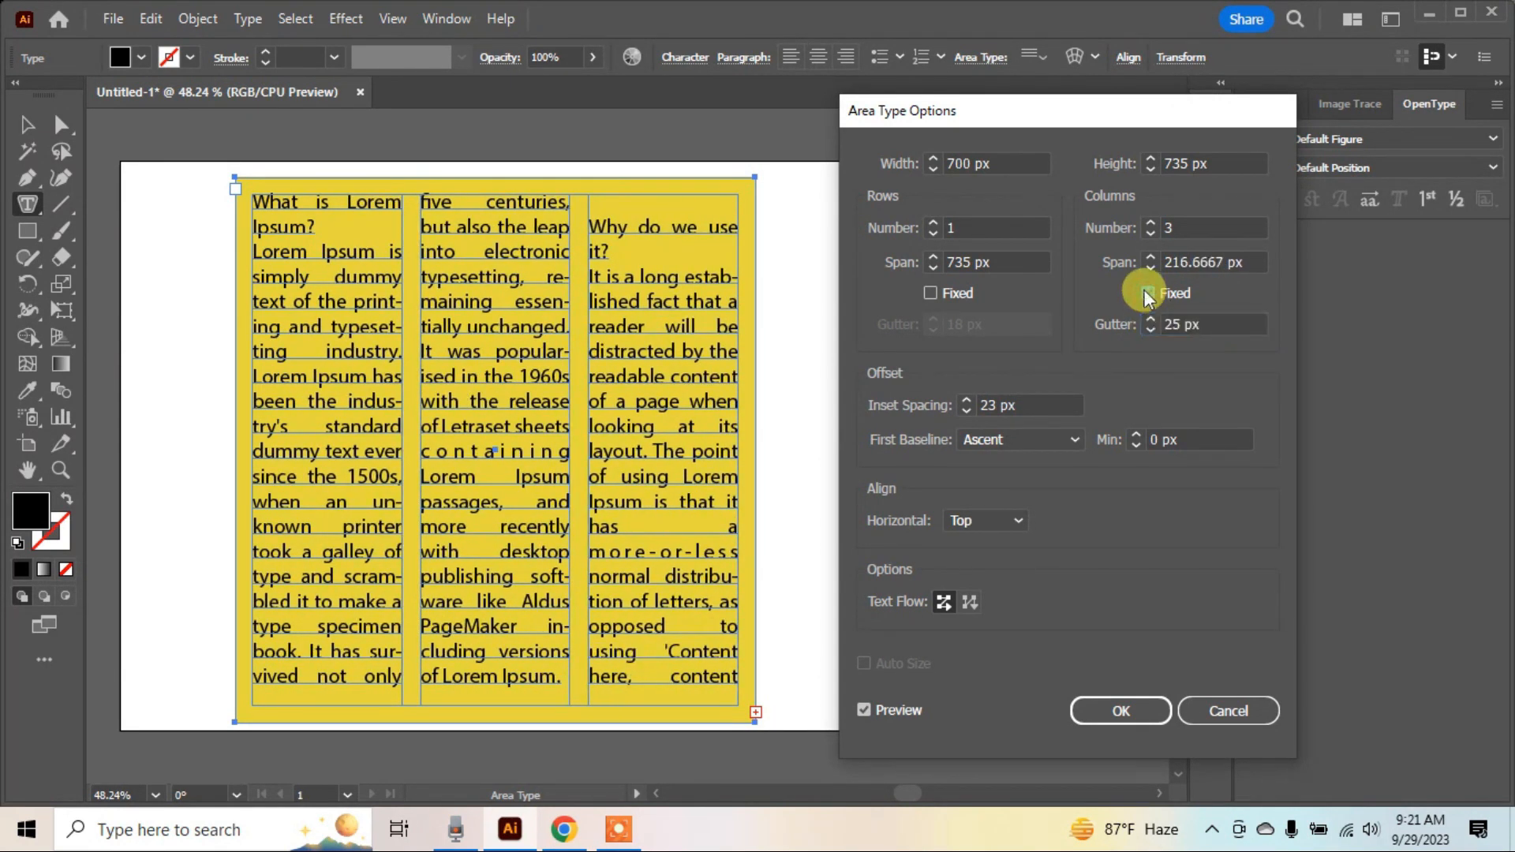
{"action": "left_click", "coordinate": [1118, 709]}
{"action": "left_click", "coordinate": [27, 125]}
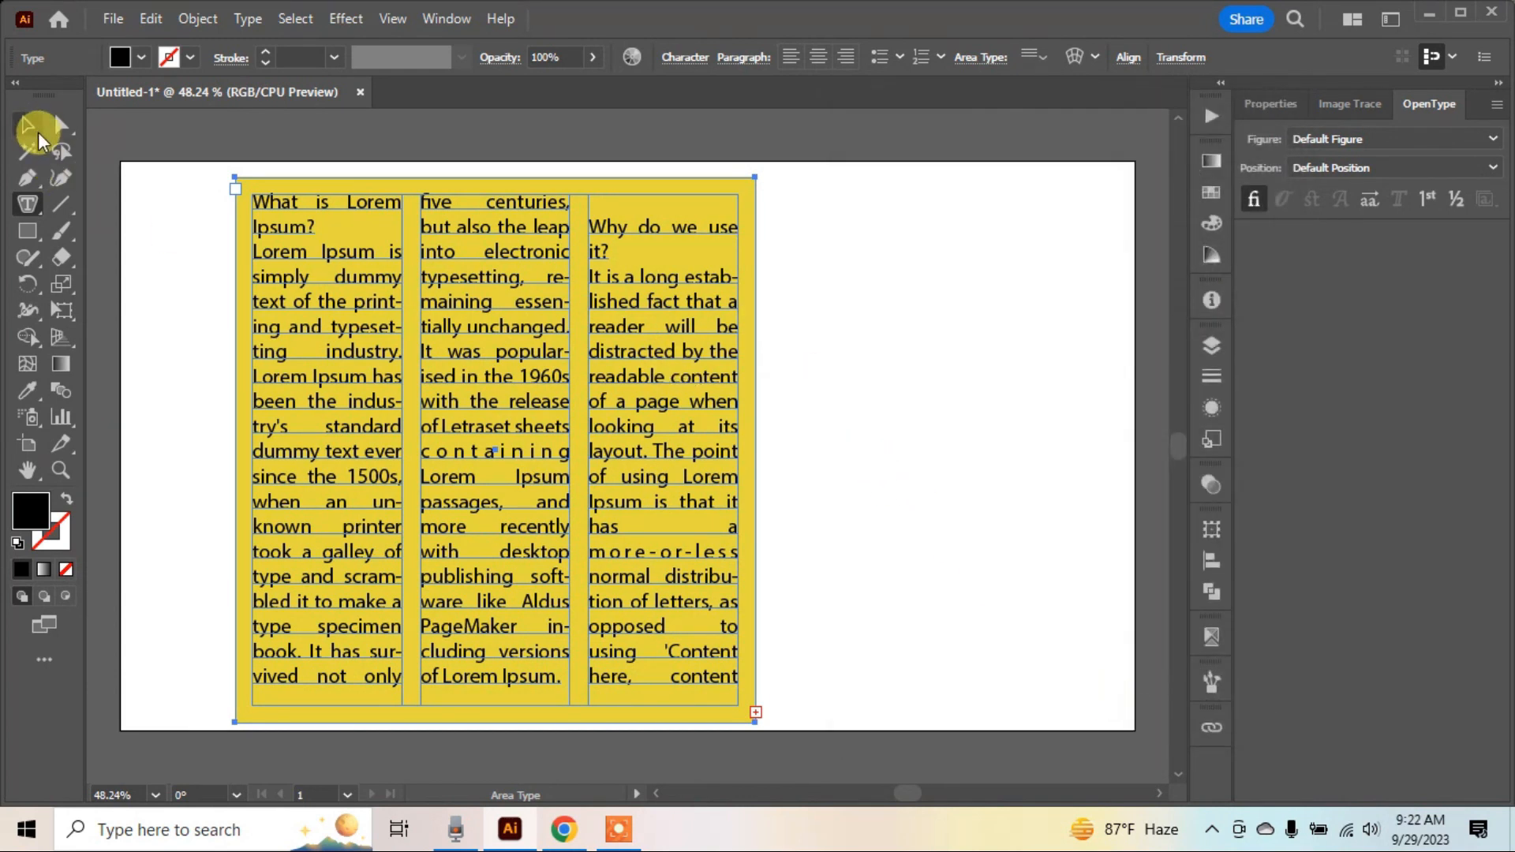
{"action": "left_click", "coordinate": [827, 306]}
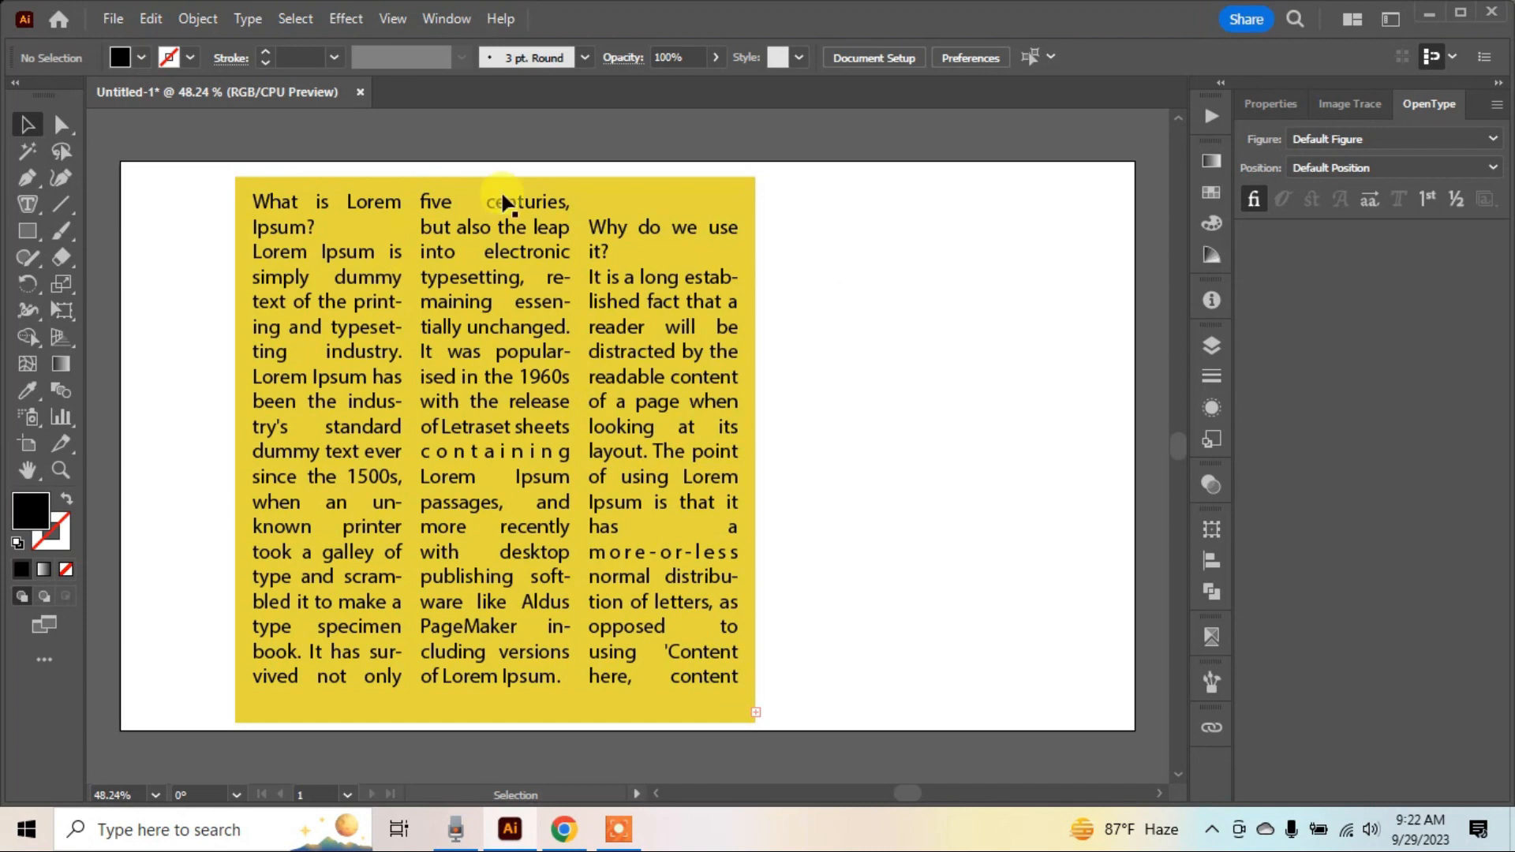
- Move the yellow three-column text frame slightly and delete it from the artboard
{"action": "left_click", "coordinate": [654, 401]}
{"action": "left_click_drag", "start_coordinate": [701, 477], "coordinate": [649, 470]}
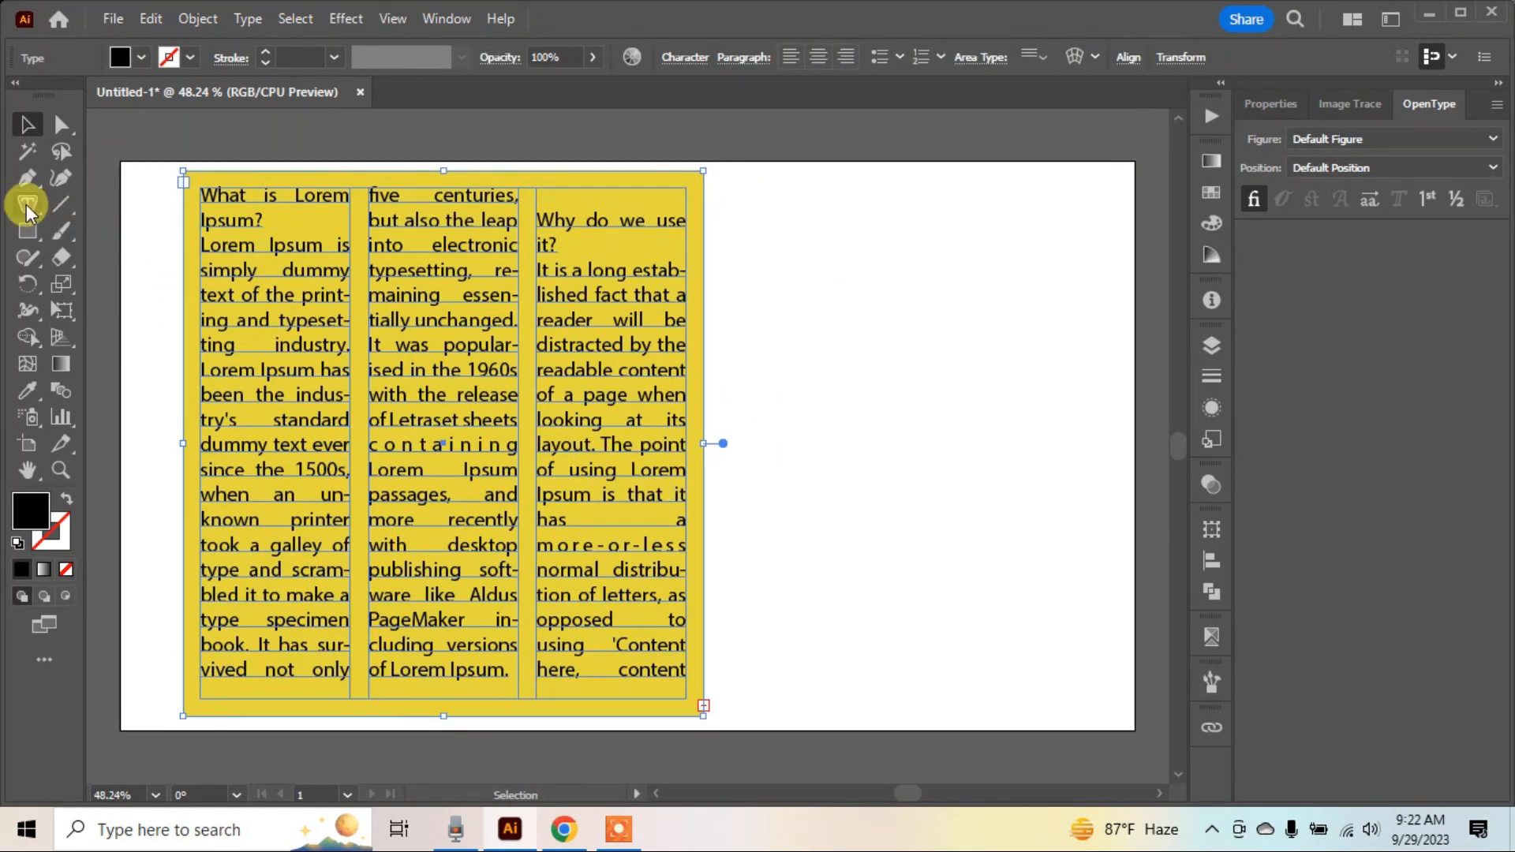
{"action": "left_click_drag", "start_coordinate": [640, 382], "coordinate": [631, 387]}
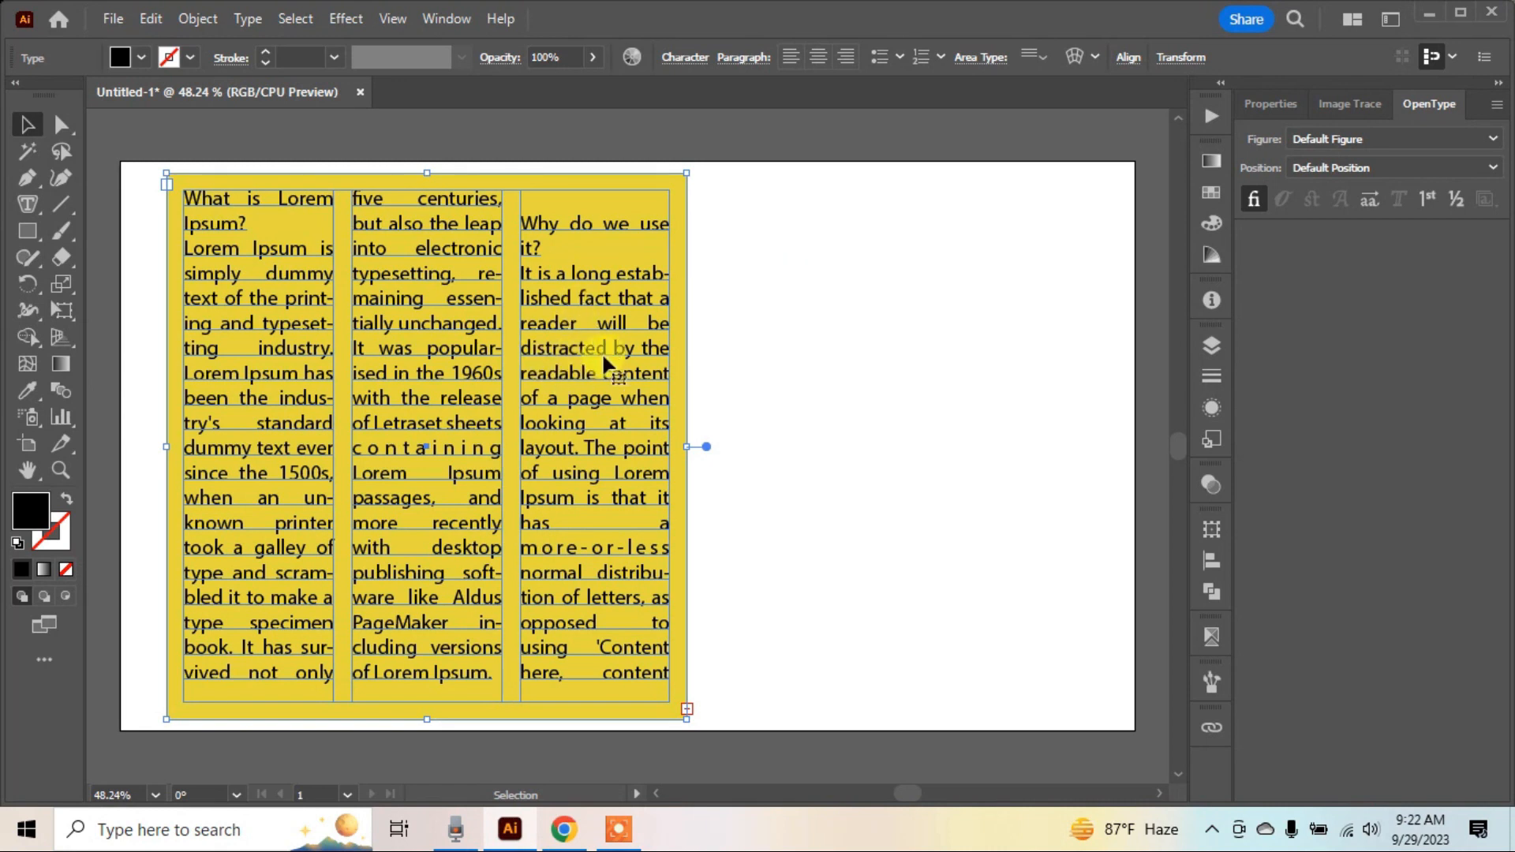
{"action": "left_click_drag", "start_coordinate": [600, 351], "coordinate": [606, 350]}
{"action": "left_click", "coordinate": [795, 328]}
{"action": "left_click", "coordinate": [602, 378]}
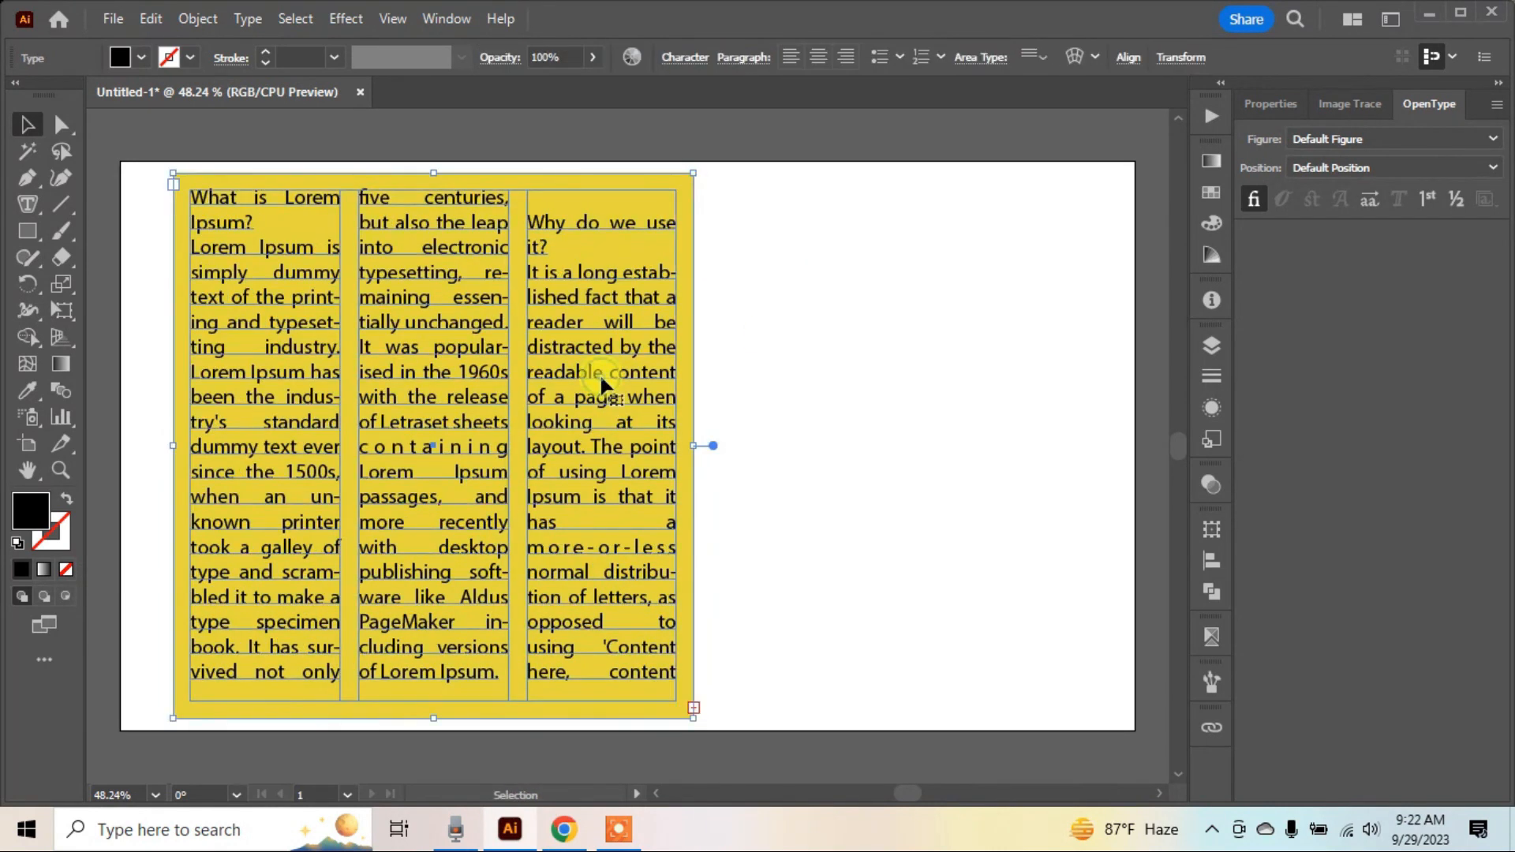
{"action": "key", "text": "Delete"}
- Try to start area type on the empty artboard without a path
{"action": "left_click_drag", "start_coordinate": [28, 206], "coordinate": [136, 229]}
{"action": "left_click", "coordinate": [319, 235]}
{"action": "left_click", "coordinate": [952, 448]}
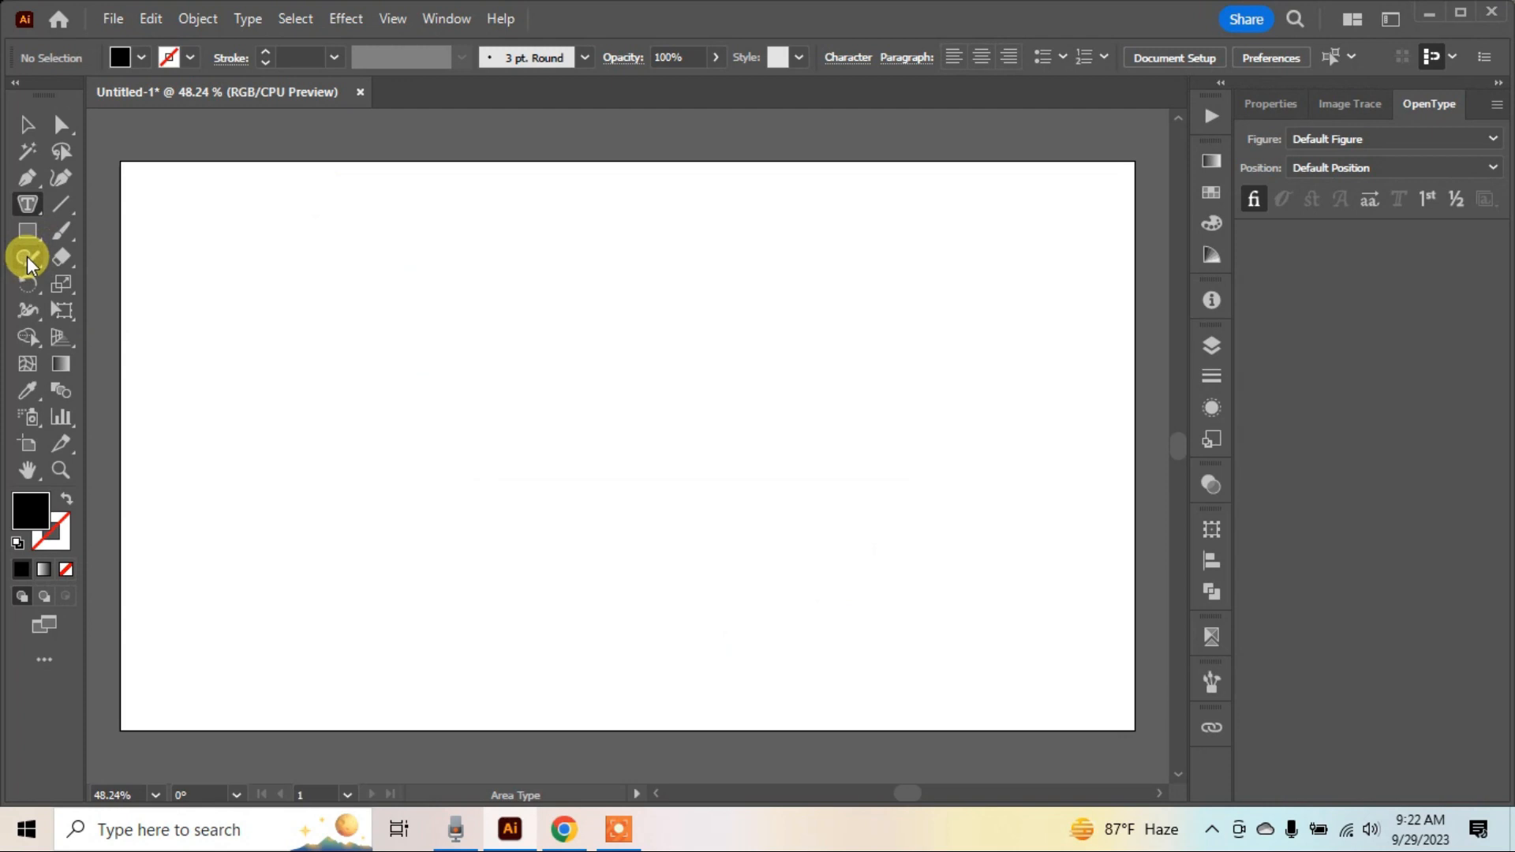
- Draw a tall rectangle on the artboard, turn it into area type with the pasted Lorem Ipsum text, and select the frame
{"action": "left_click", "coordinate": [29, 231]}
{"action": "left_click_drag", "start_coordinate": [350, 186], "coordinate": [742, 707]}
{"action": "left_click", "coordinate": [28, 204]}
{"action": "left_click", "coordinate": [352, 191]}
{"action": "key", "text": "ctrl+v"}
{"action": "left_click", "coordinate": [812, 335], "text": "ctrl"}
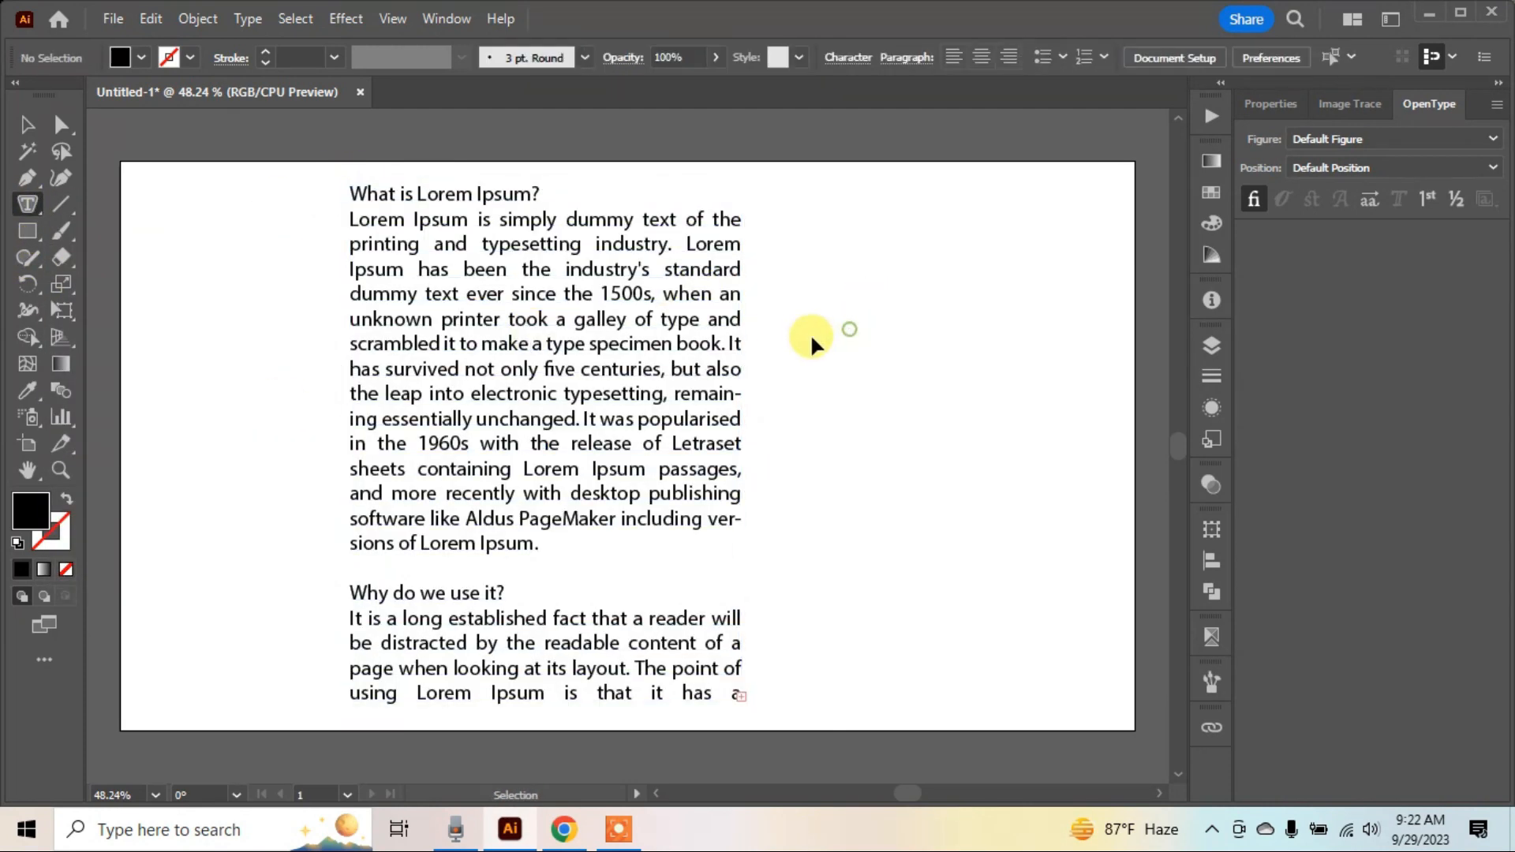
{"action": "left_click", "coordinate": [28, 130]}
{"action": "left_click", "coordinate": [546, 343]}
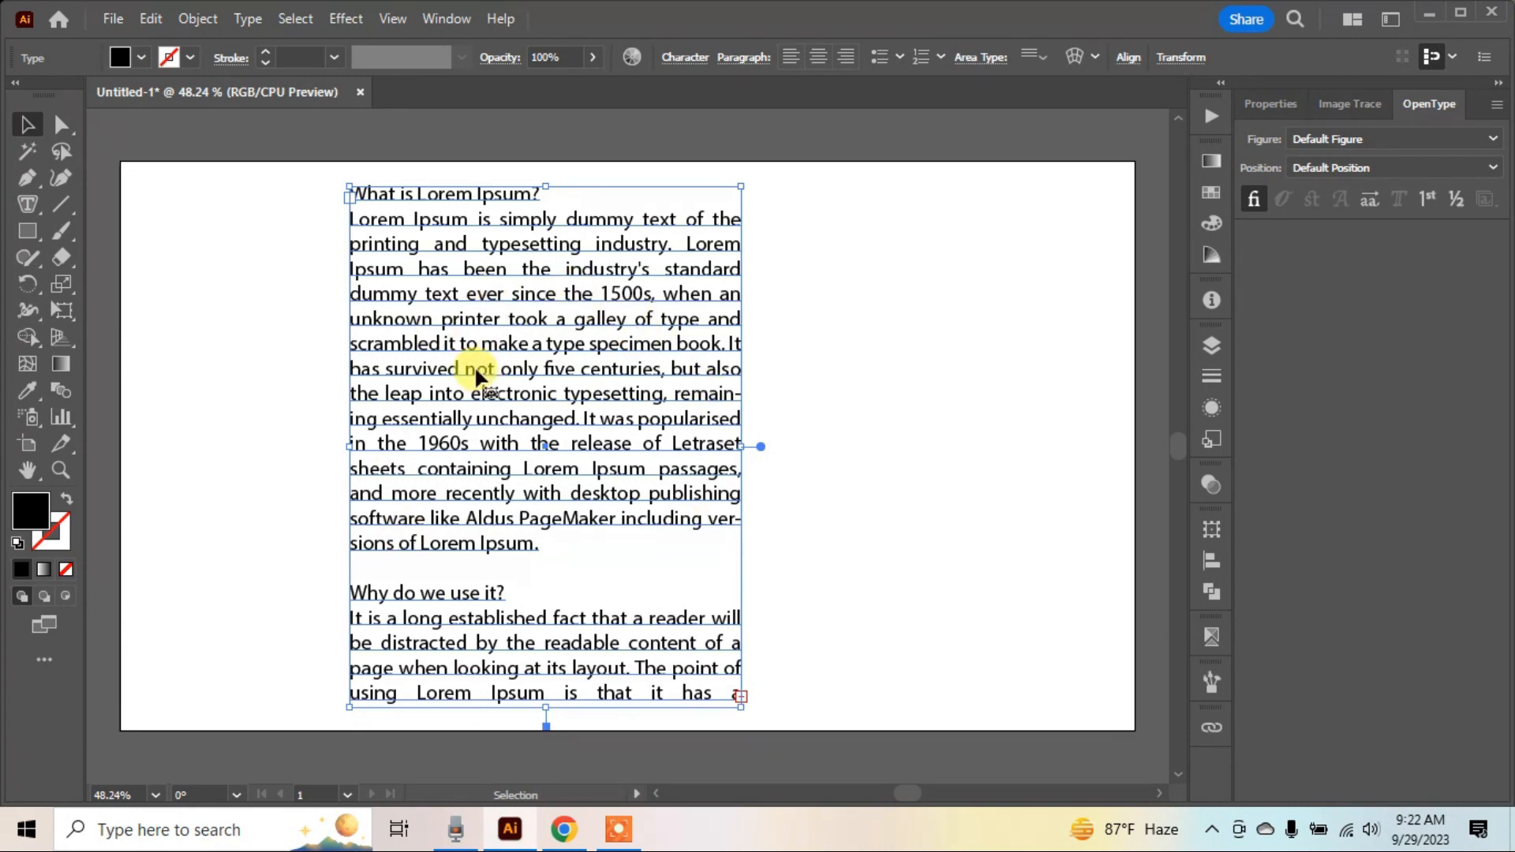
- Draw a closed, curved freeform shape with the Pen tool over the middle of the Lorem Ipsum text
{"action": "left_click", "coordinate": [27, 178]}
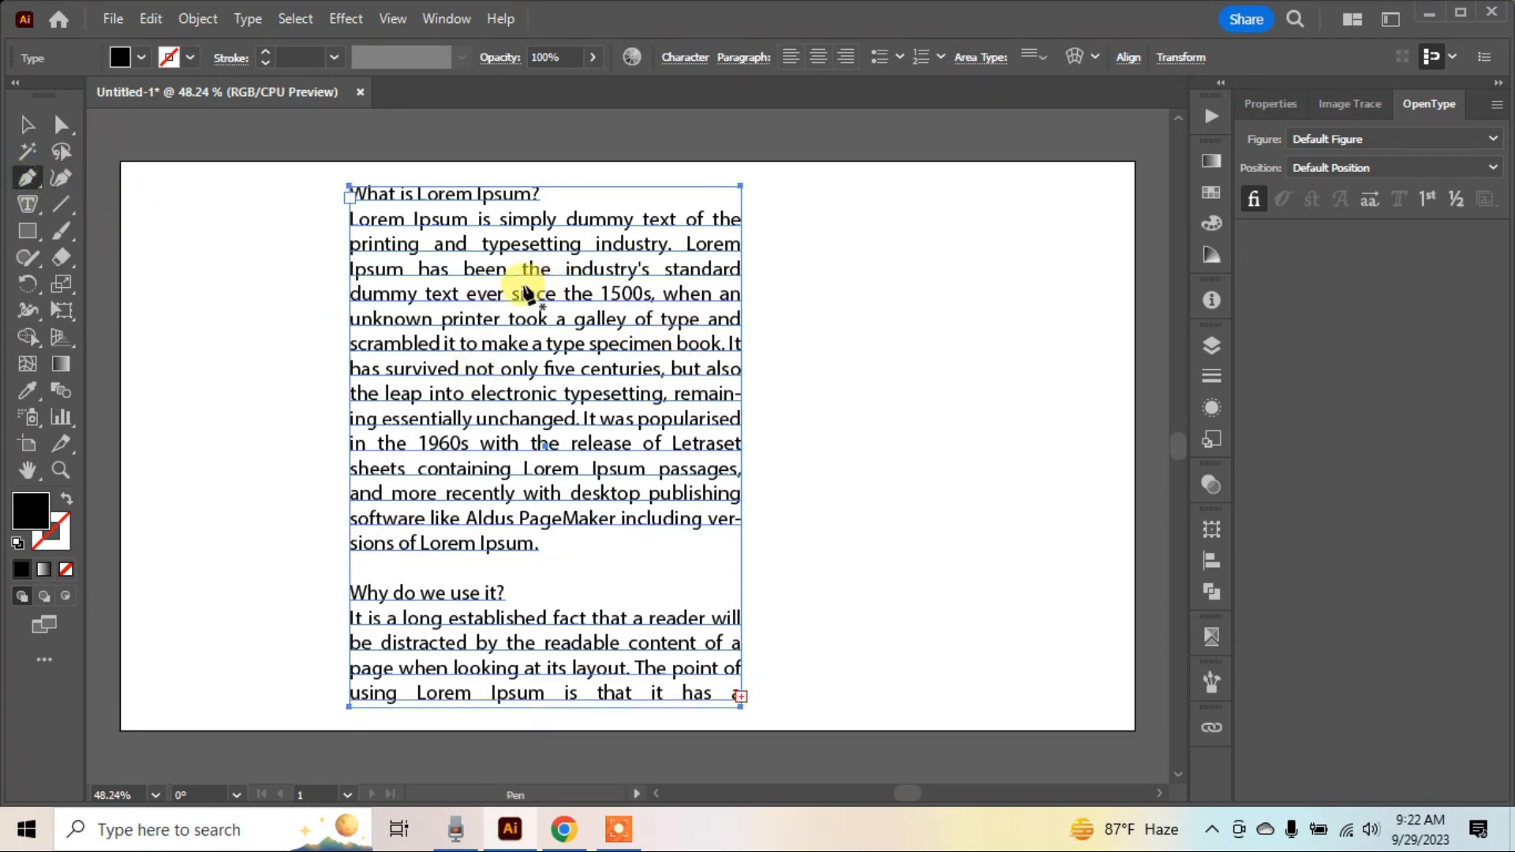
{"action": "left_click", "coordinate": [498, 291]}
{"action": "left_click_drag", "start_coordinate": [615, 314], "coordinate": [579, 487]}
{"action": "left_click_drag", "start_coordinate": [597, 563], "coordinate": [652, 563]}
{"action": "left_click_drag", "start_coordinate": [450, 341], "coordinate": [468, 304]}
{"action": "left_click", "coordinate": [499, 289]}
{"action": "mouse_move", "coordinate": [597, 564]}
{"action": "left_mouse_down"}
{"action": "mouse_move", "coordinate": [586, 582]}
{"action": "mouse_move", "coordinate": [579, 547]}
{"action": "left_mouse_up"}
{"action": "left_click_drag", "start_coordinate": [644, 449], "coordinate": [643, 464]}
{"action": "left_click_drag", "start_coordinate": [556, 457], "coordinate": [560, 398]}
{"action": "key", "text": "v"}
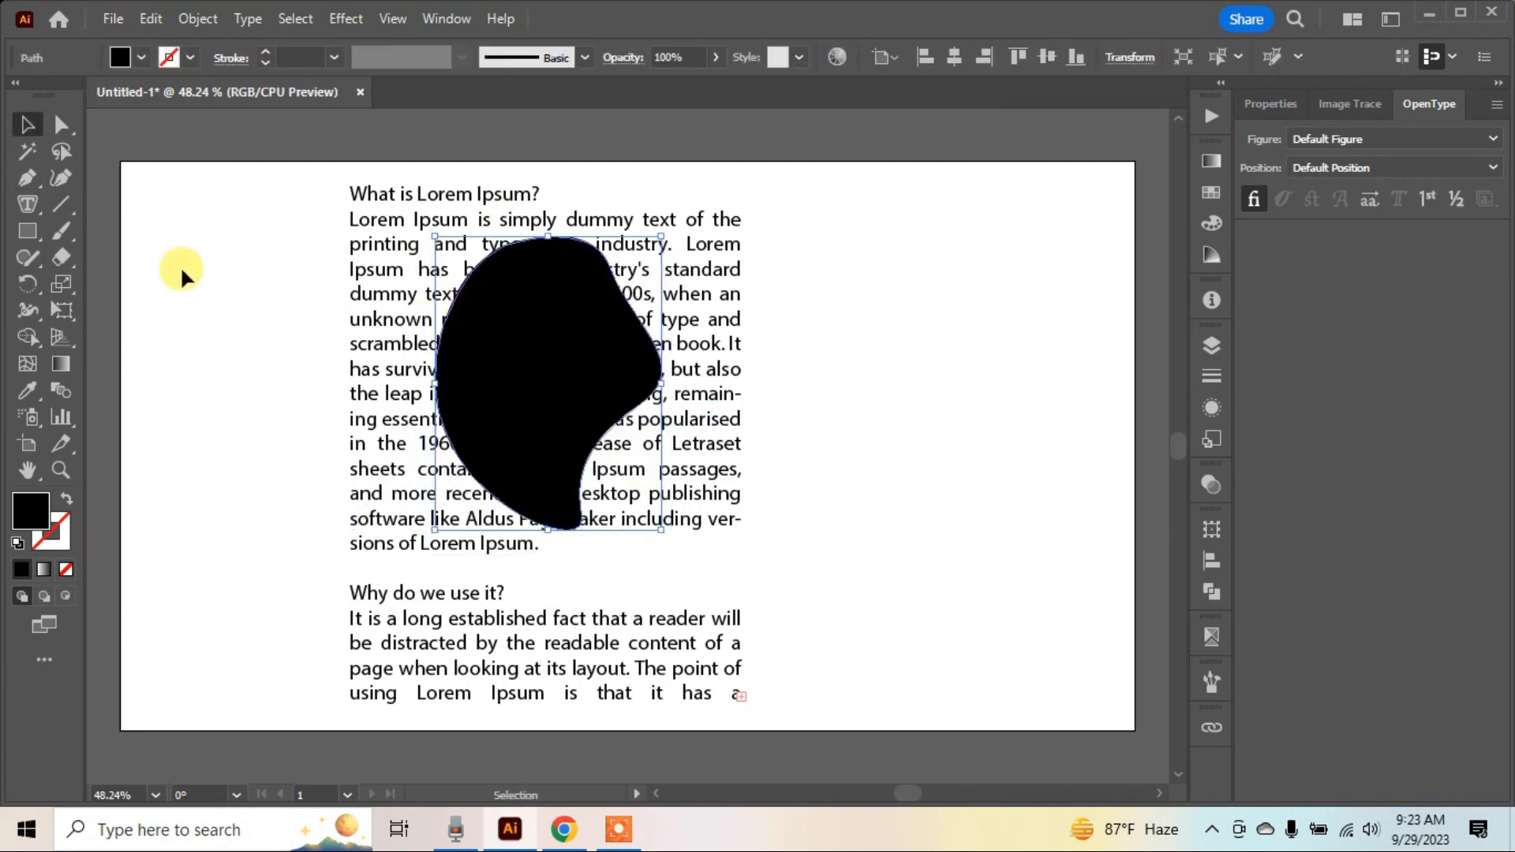
- Convert the freeform shape to area type containing the text "My Channel Name Is Tutorial Please Subscribe Me"
{"action": "left_click", "coordinate": [28, 204]}
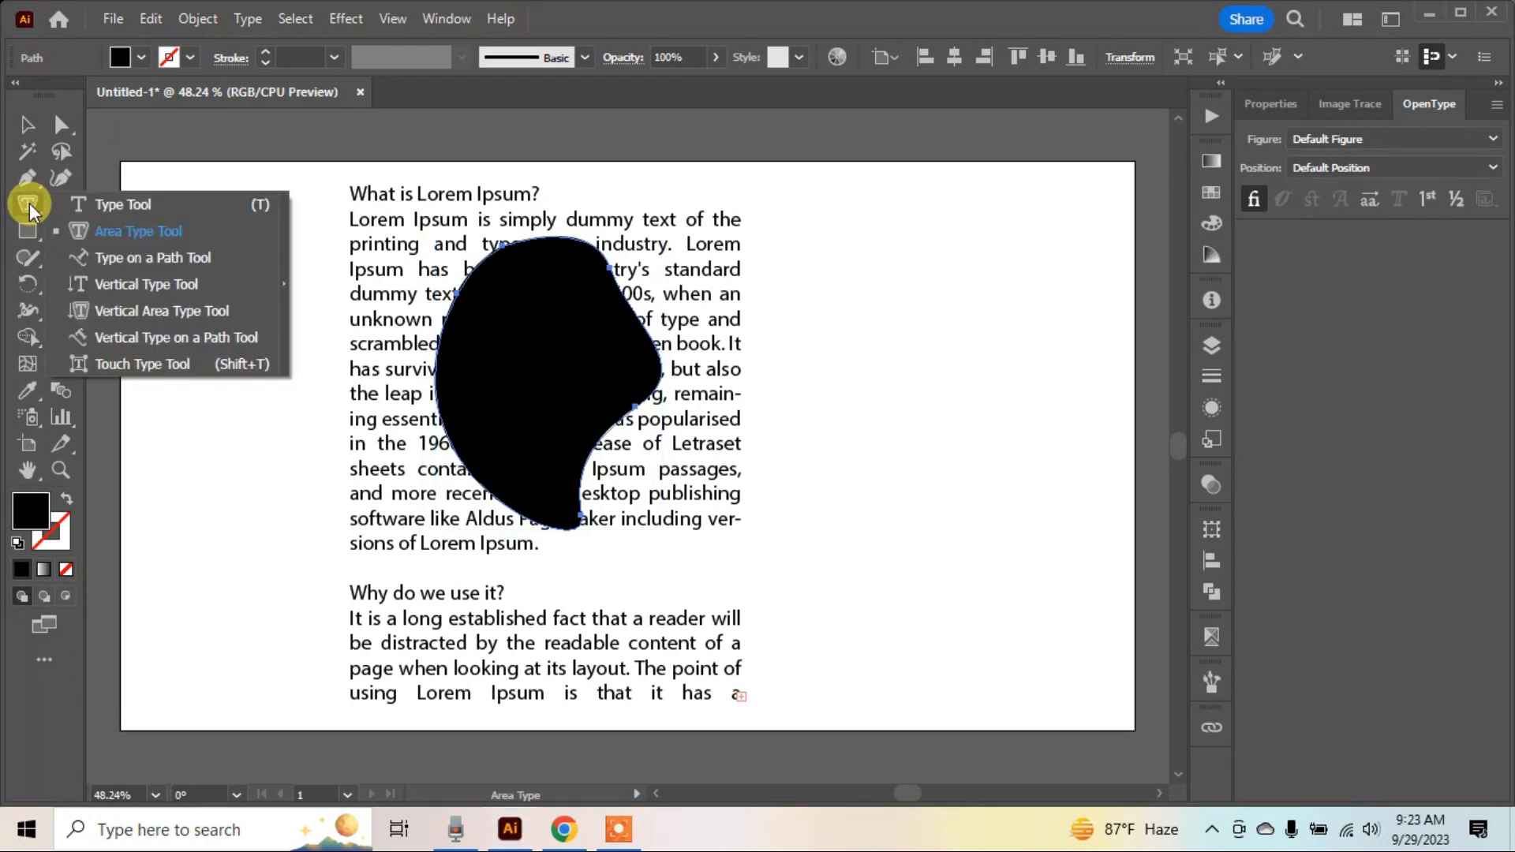
{"action": "left_click", "coordinate": [109, 233]}
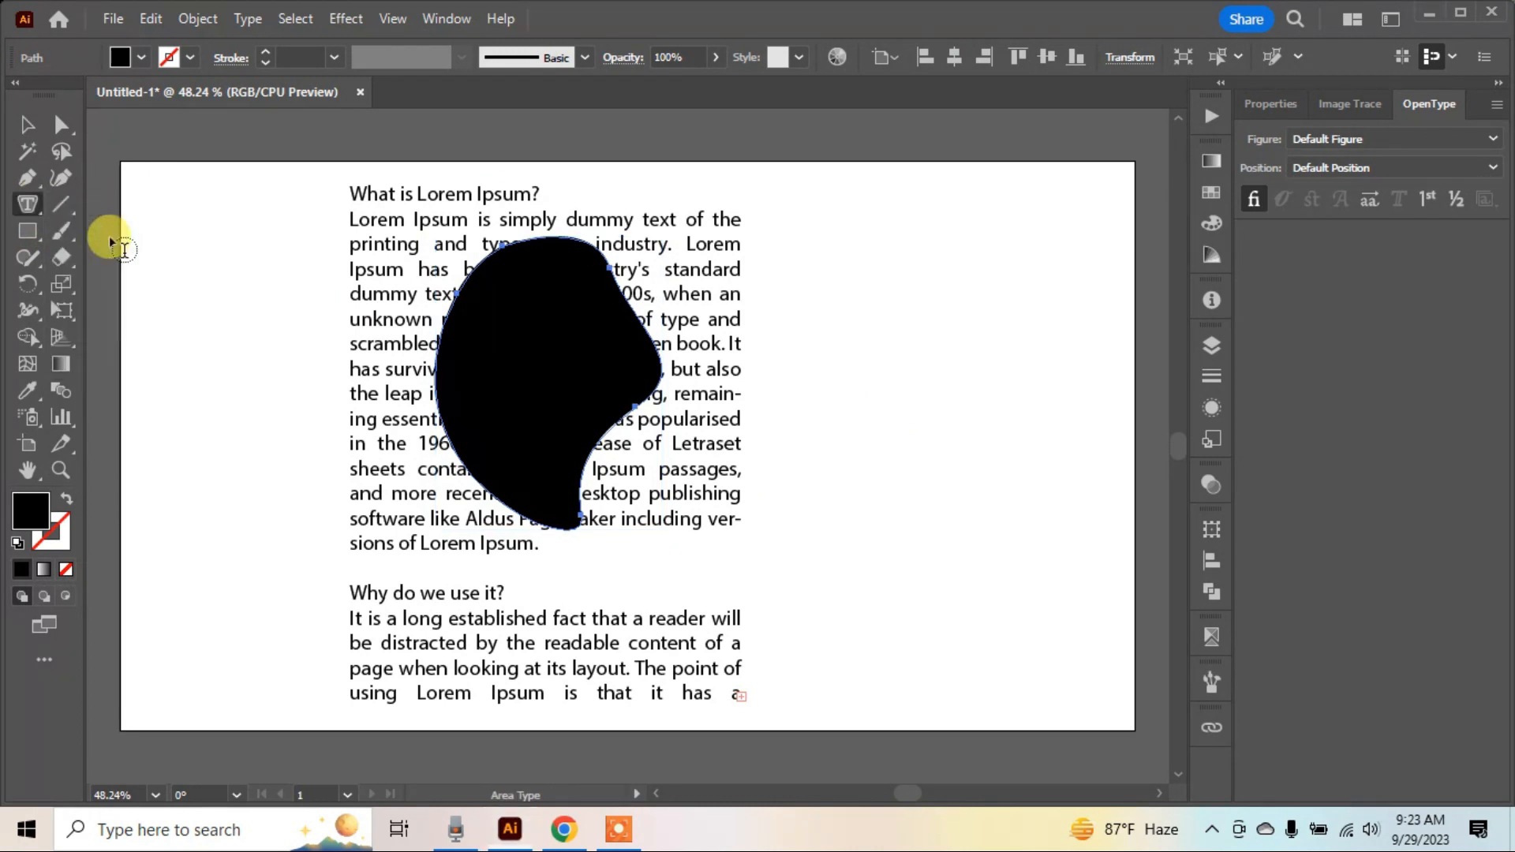
{"action": "left_click", "coordinate": [512, 248]}
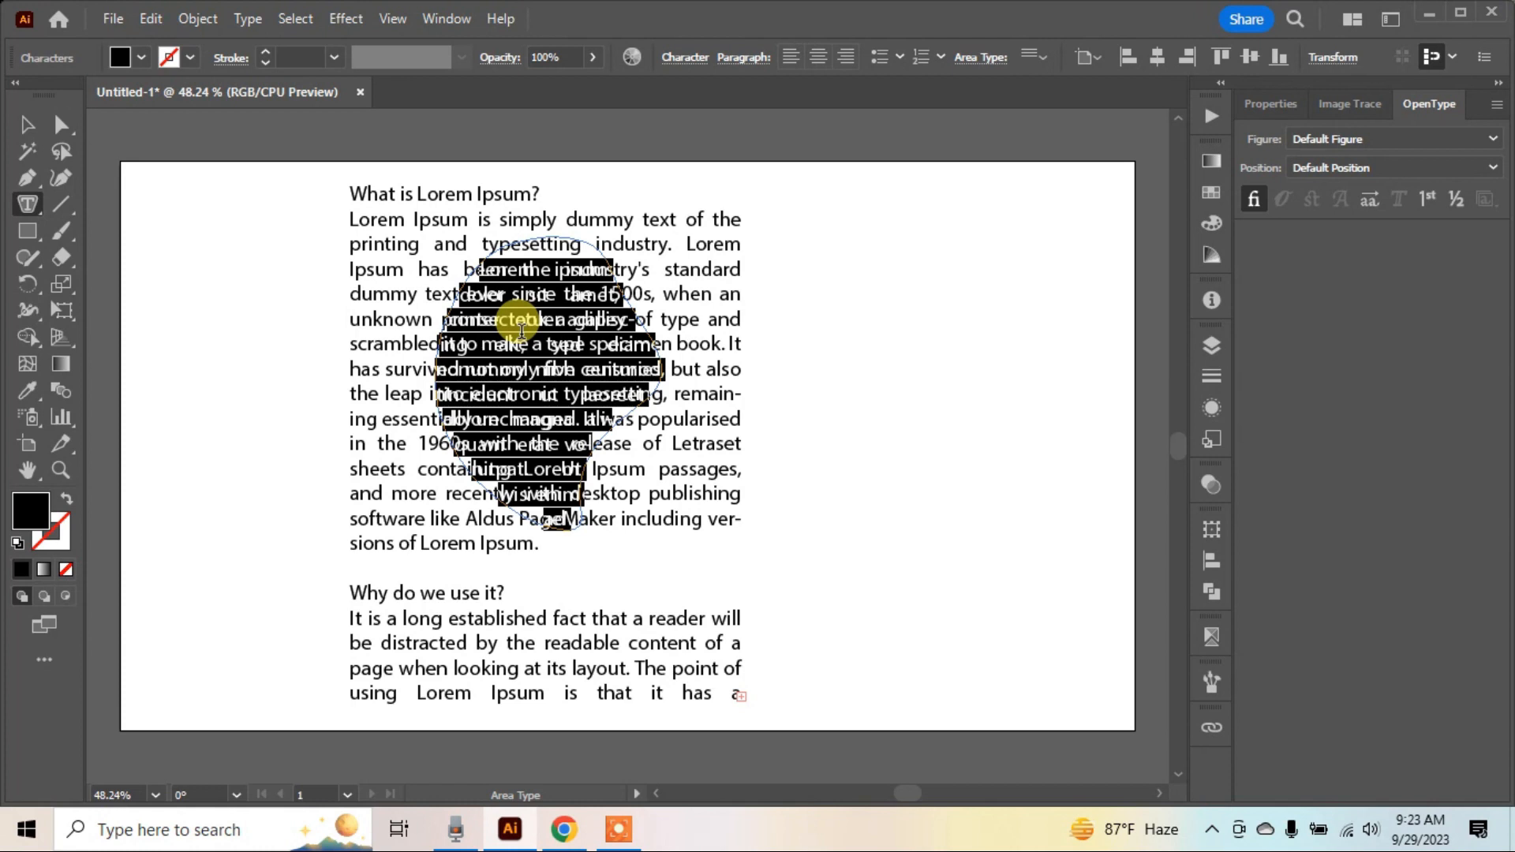
{"action": "type", "text": "My Channel Name Is Tutorial Please Subscribe Me"}
{"action": "key", "text": "Escape"}
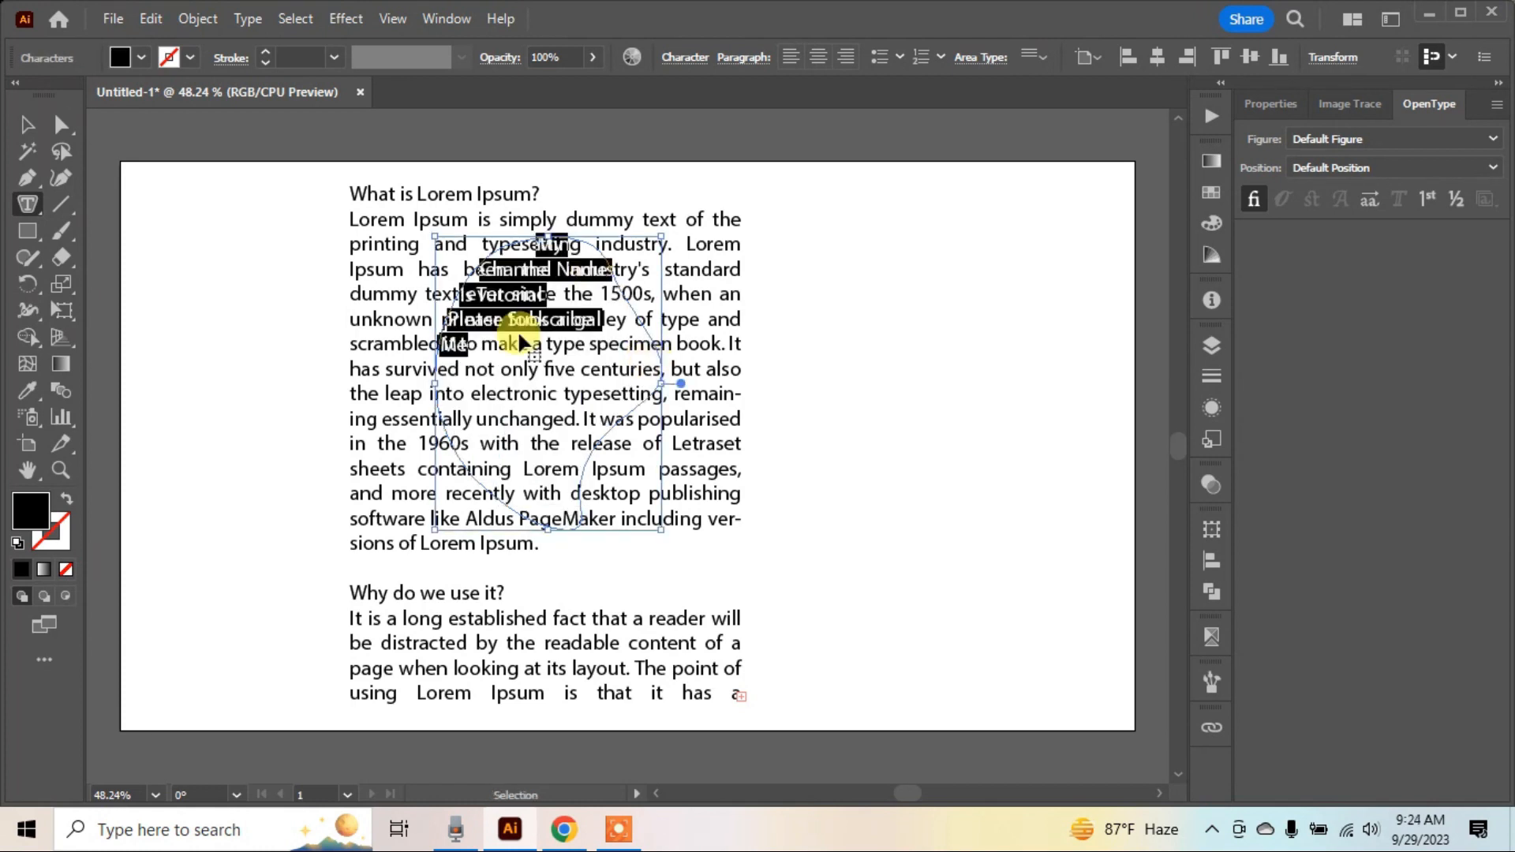
- Set the font size of the text inside the freeform shape to 44 pt
{"action": "left_click", "coordinate": [686, 58]}
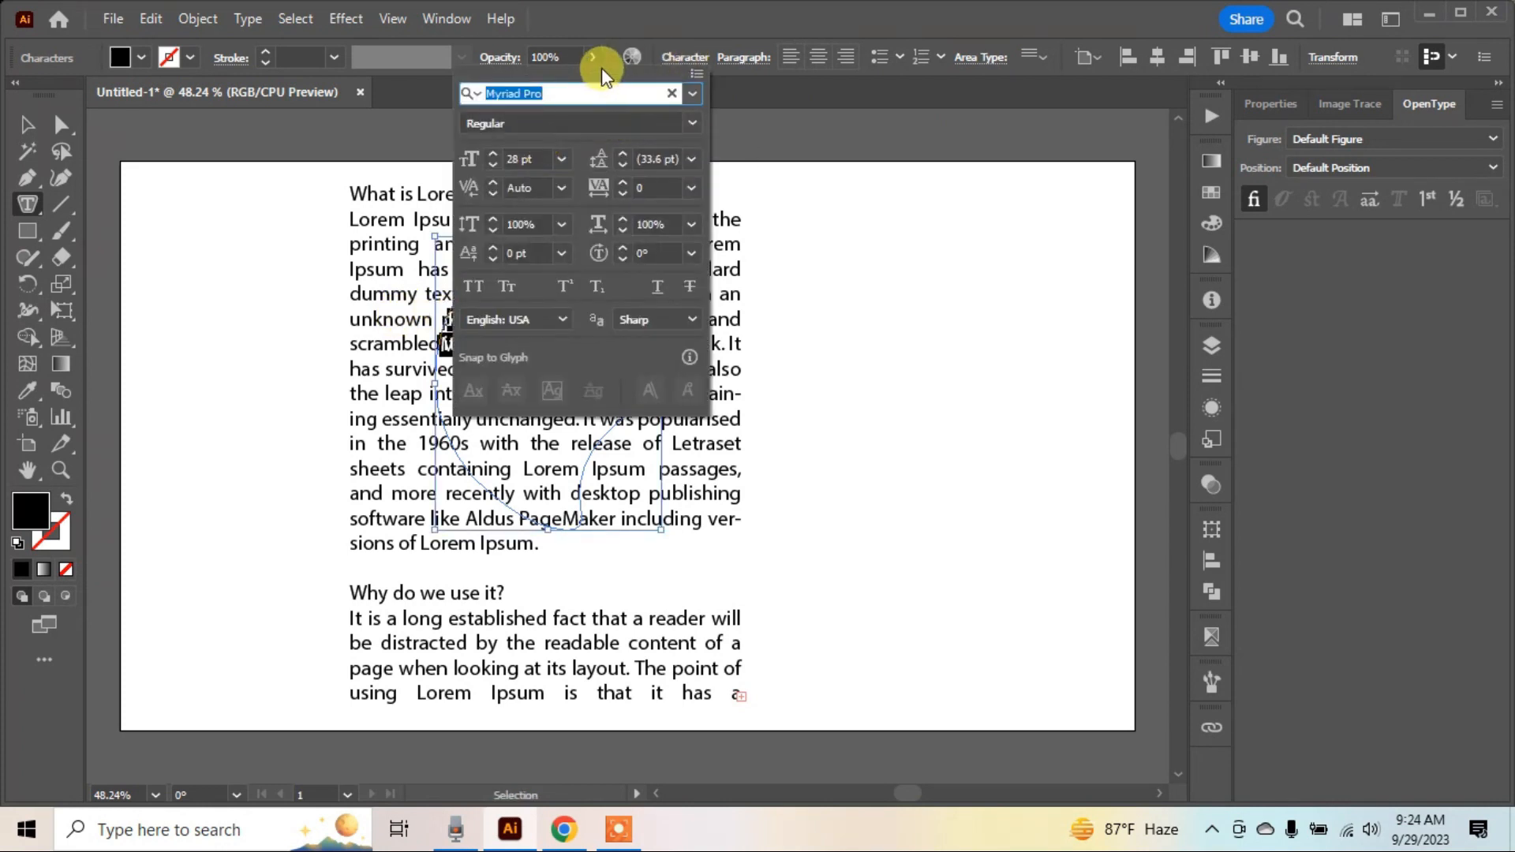
{"action": "left_click", "coordinate": [540, 155]}
{"action": "scroll", "coordinate": [530, 158], "scroll_direction": "up", "scroll_amount": 19}
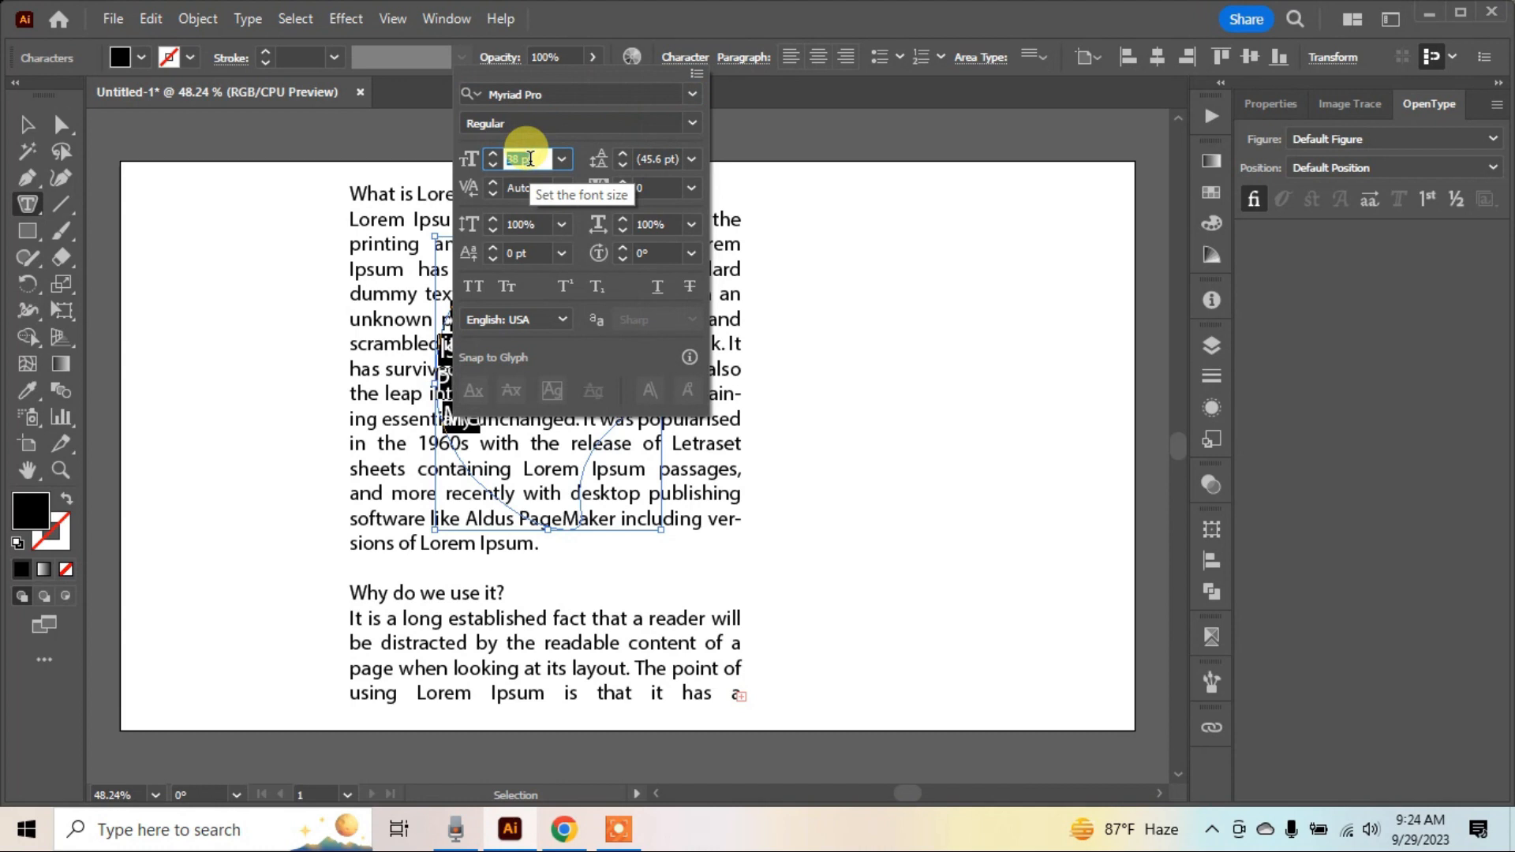
{"action": "scroll", "coordinate": [531, 159], "scroll_direction": "down", "scroll_amount": 3}
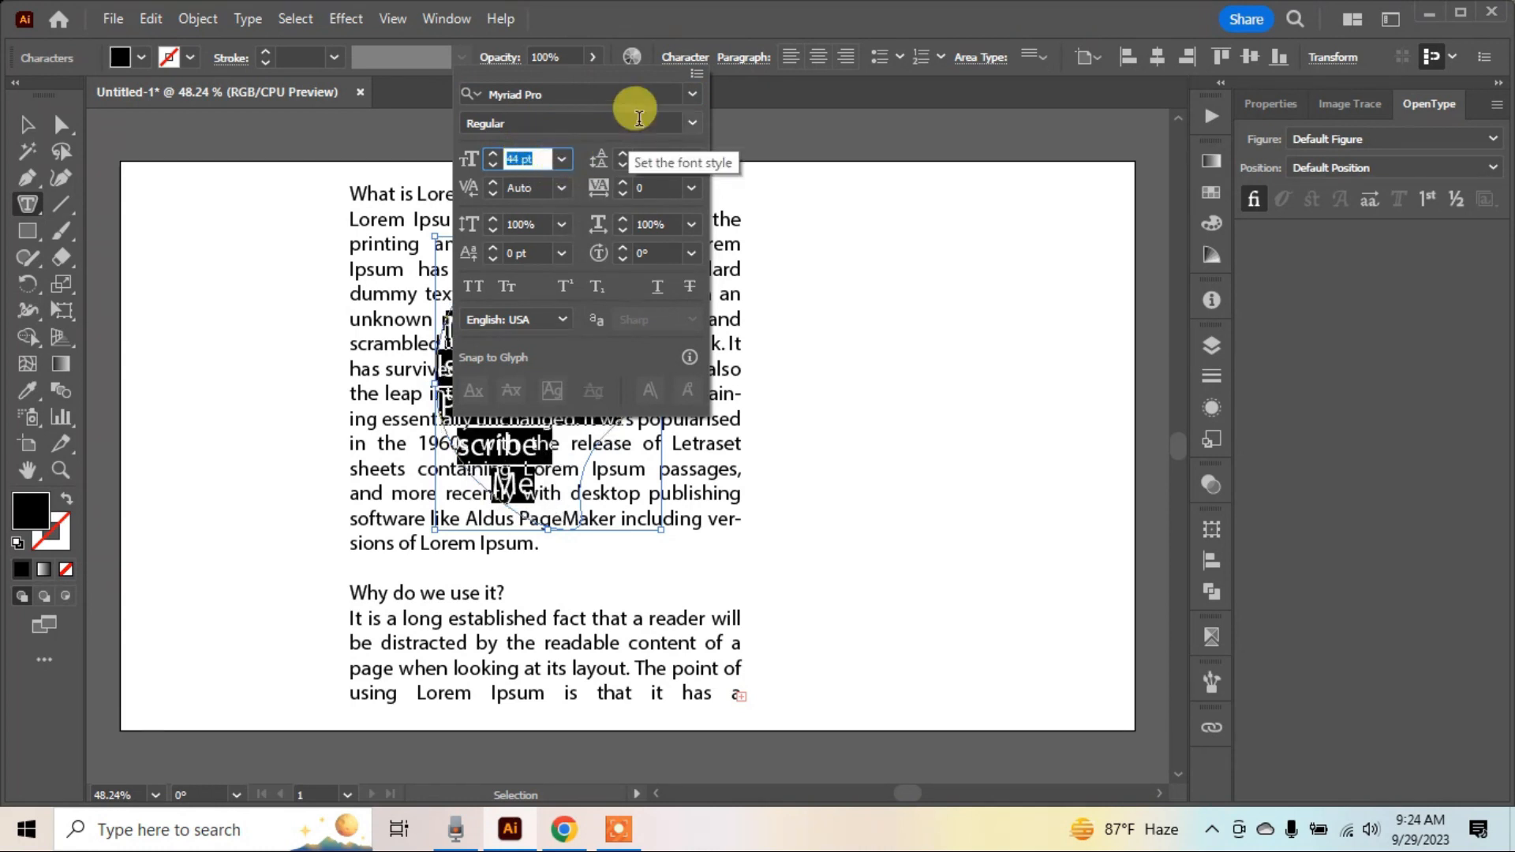
- Center-align the text inside the freeform shape and deselect it
{"action": "left_click", "coordinate": [873, 264]}
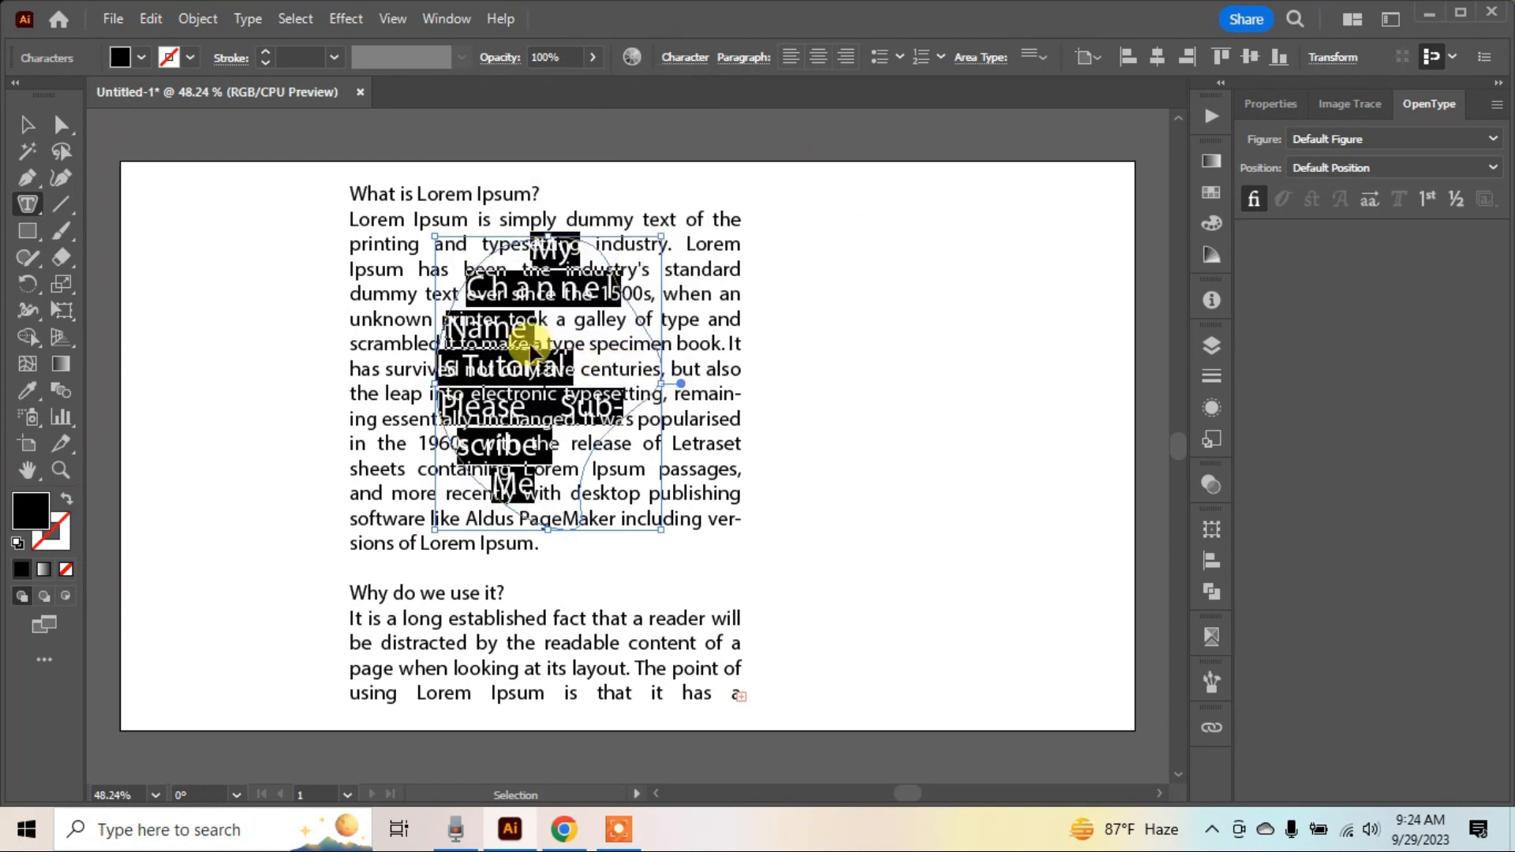
{"action": "left_click", "coordinate": [502, 370]}
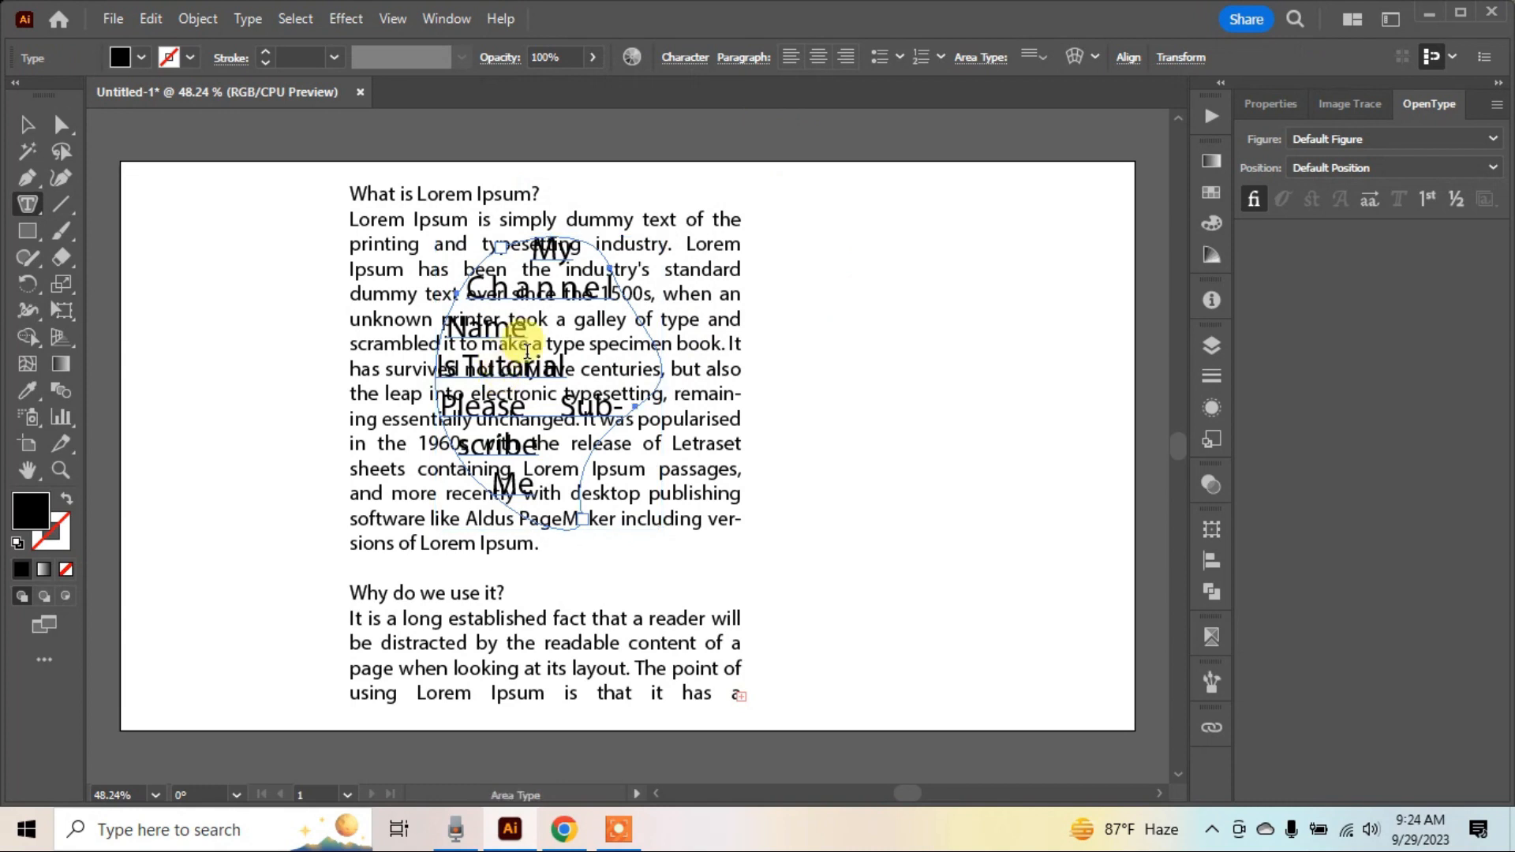
{"action": "left_click", "coordinate": [818, 56]}
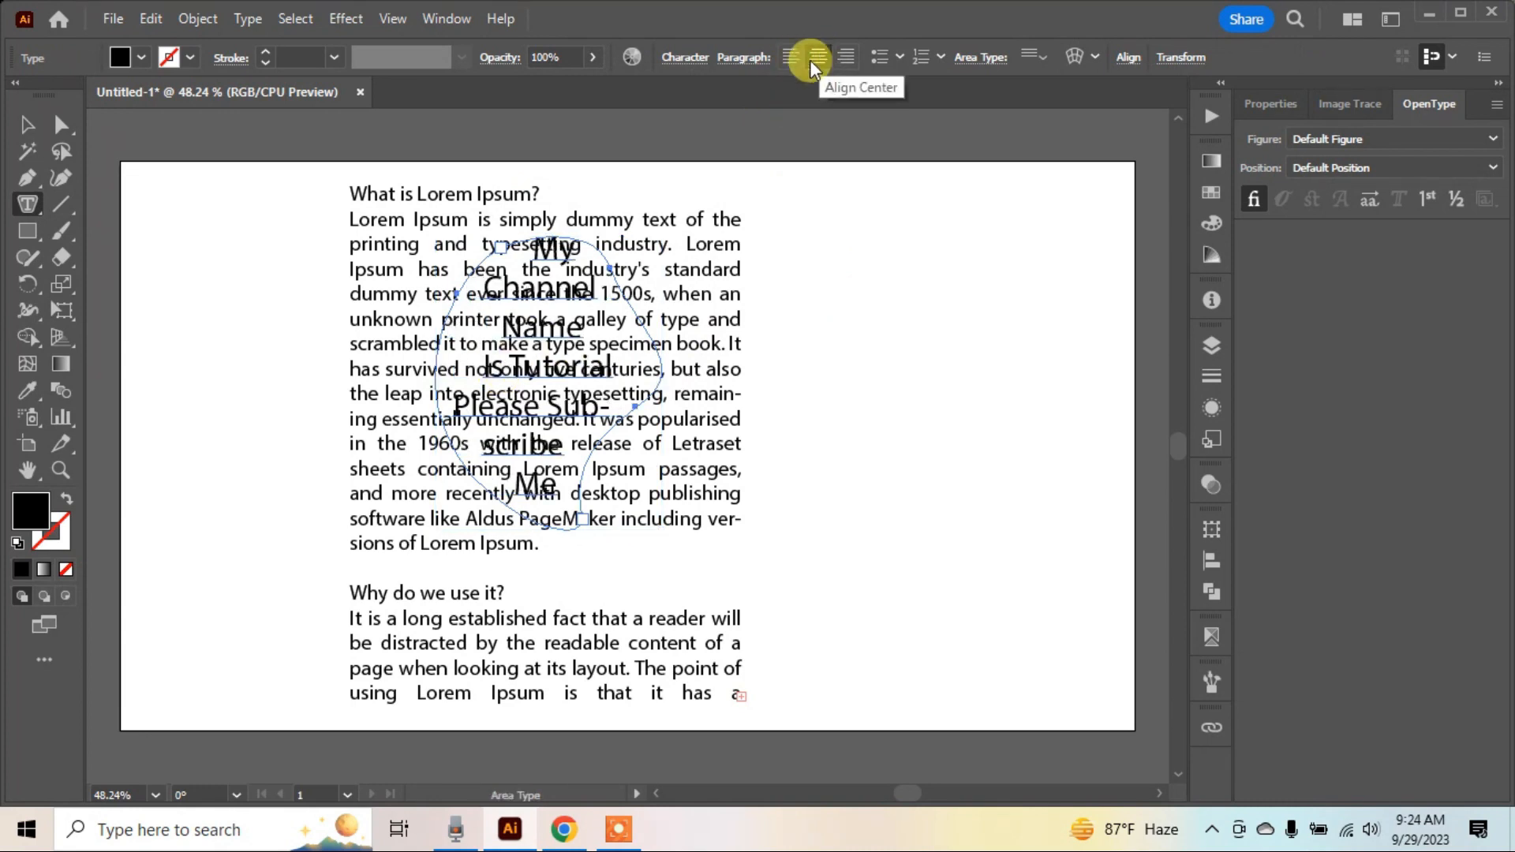
{"action": "left_click", "coordinate": [968, 362], "text": "ctrl"}
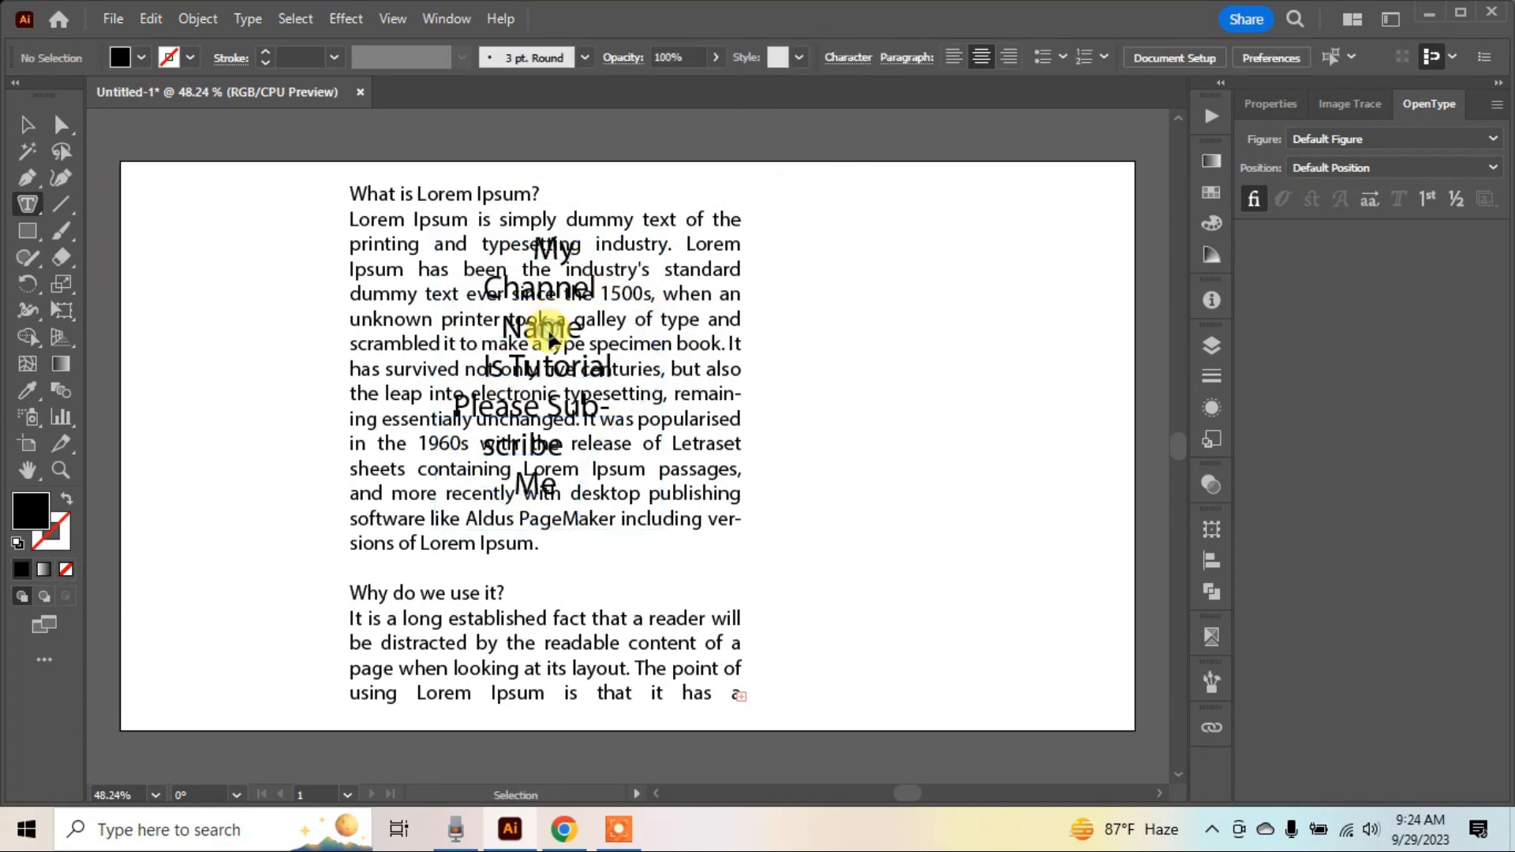
{"action": "key", "text": "a"}
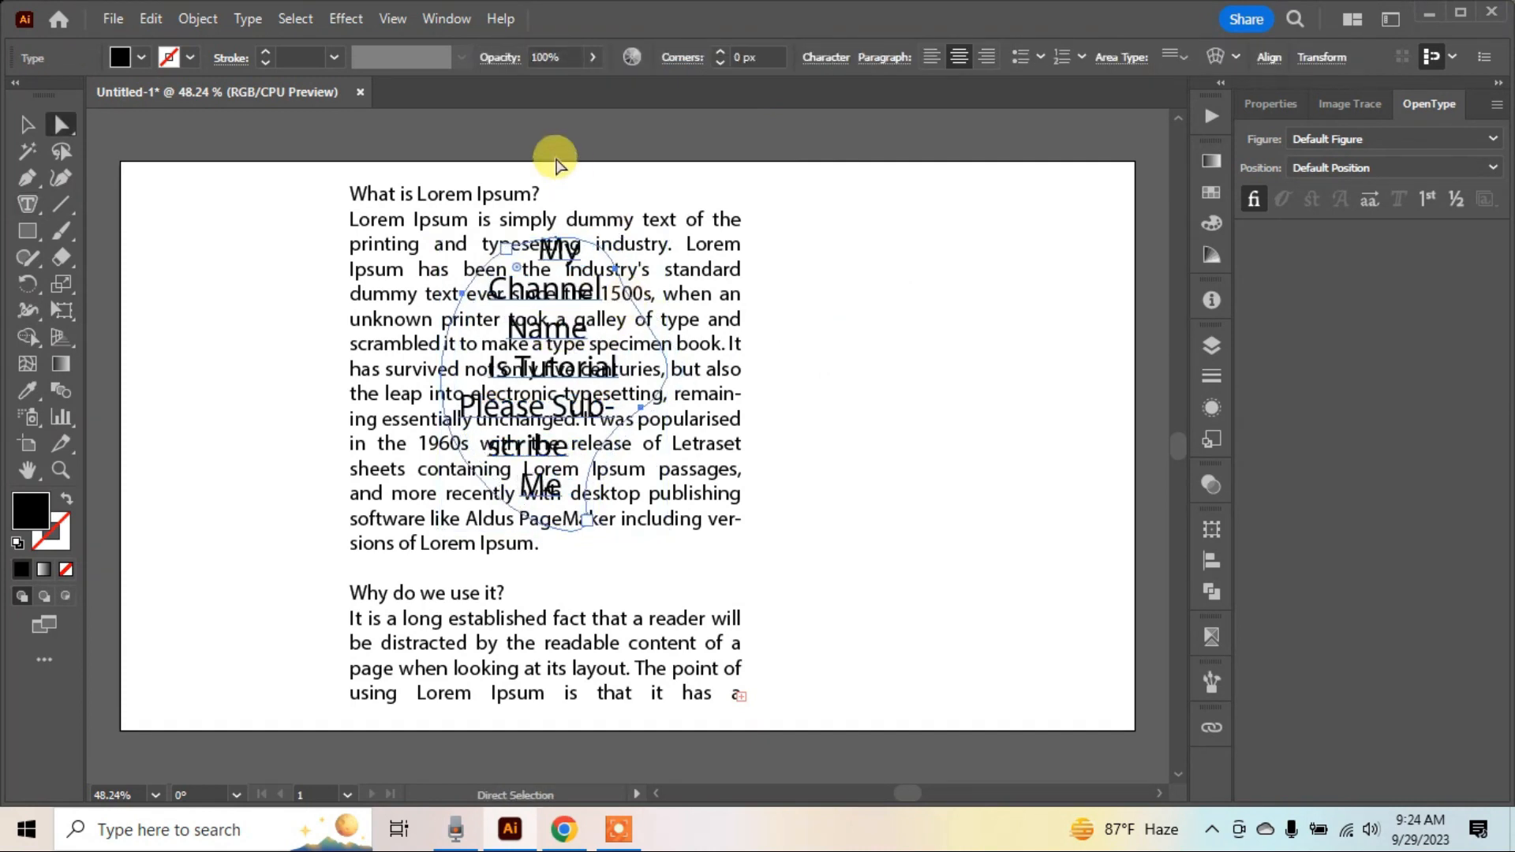
{"action": "left_click", "coordinate": [357, 217]}
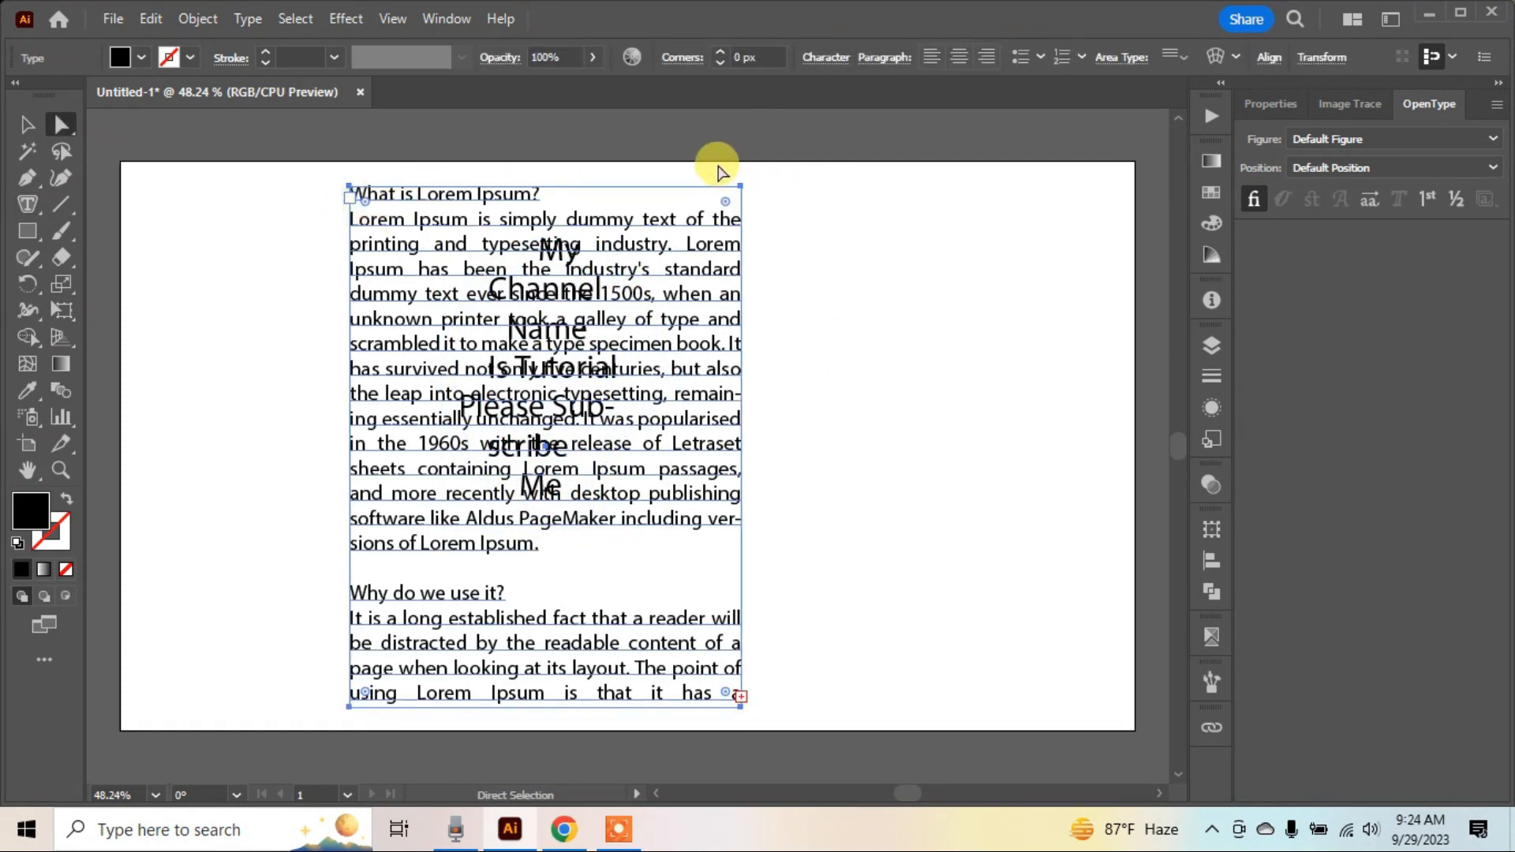
{"action": "left_click", "coordinate": [650, 193]}
{"action": "key", "text": "ctrl+a"}
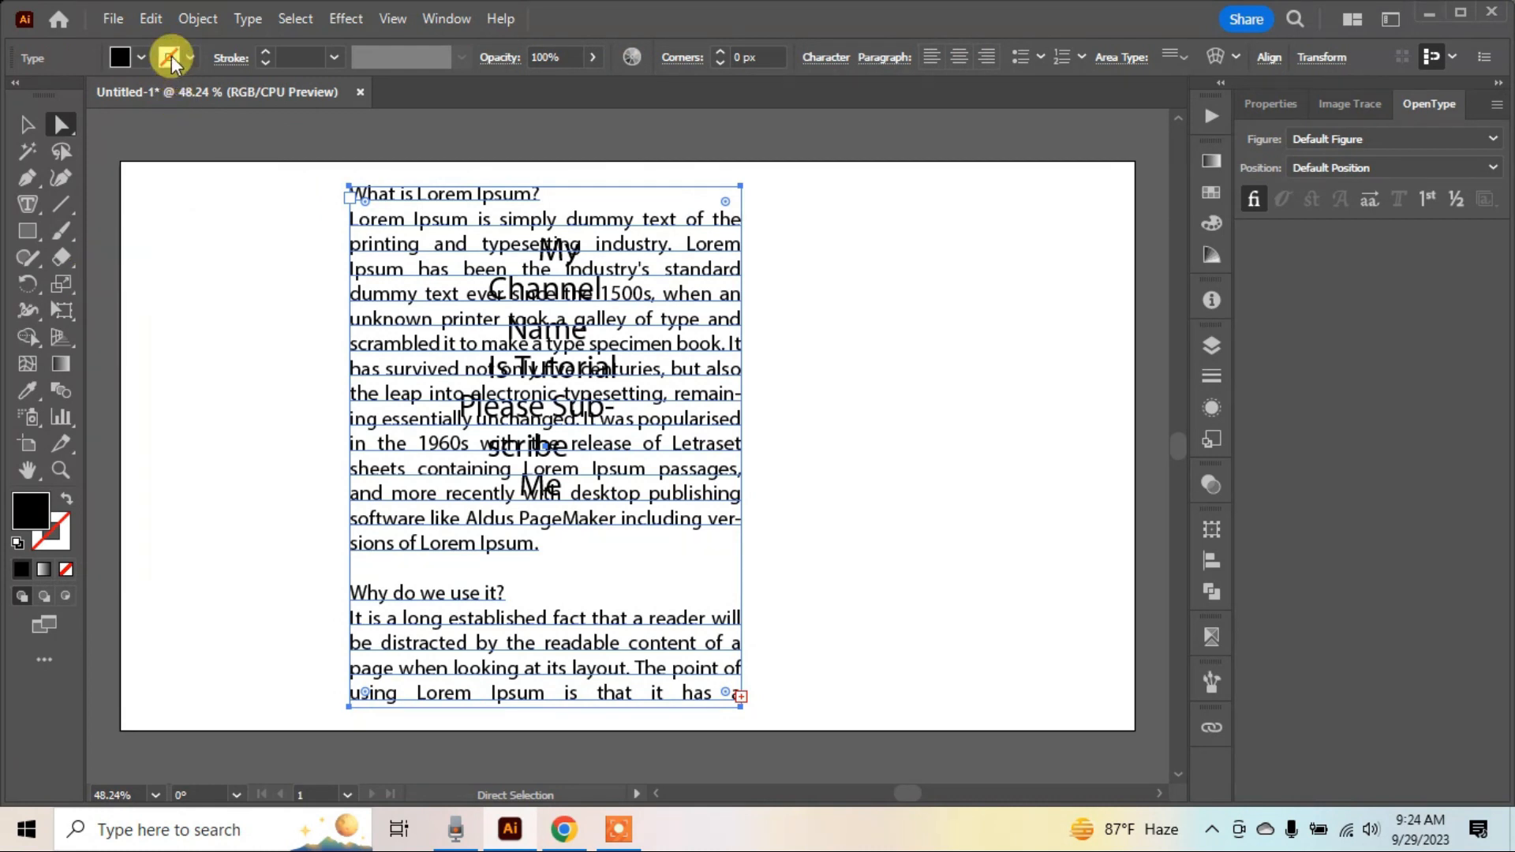
{"action": "left_click", "coordinate": [641, 164]}
{"action": "left_click", "coordinate": [600, 183]}
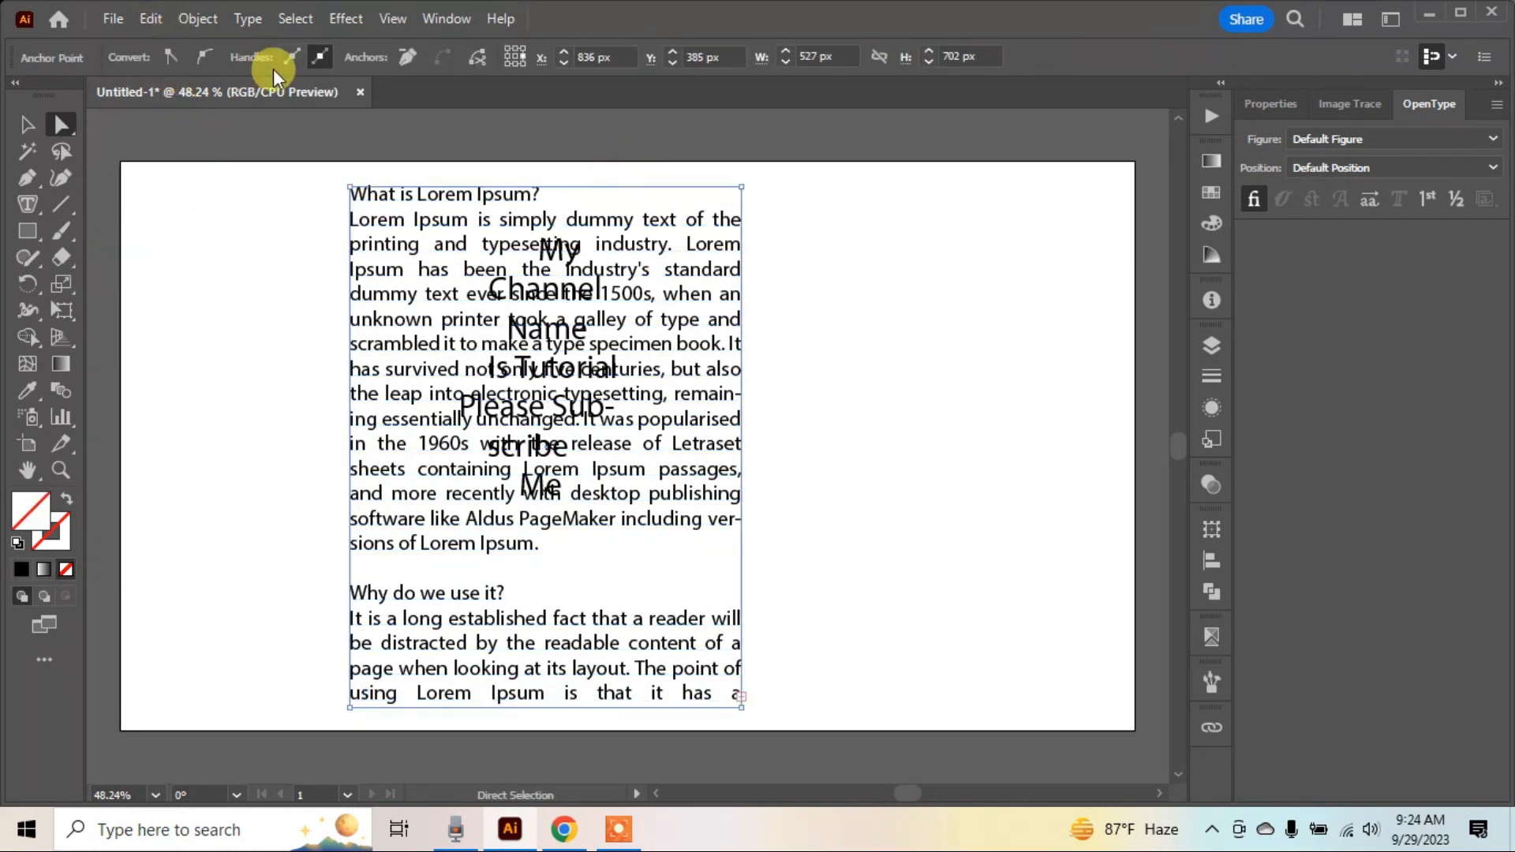
{"action": "left_click", "coordinate": [657, 163]}
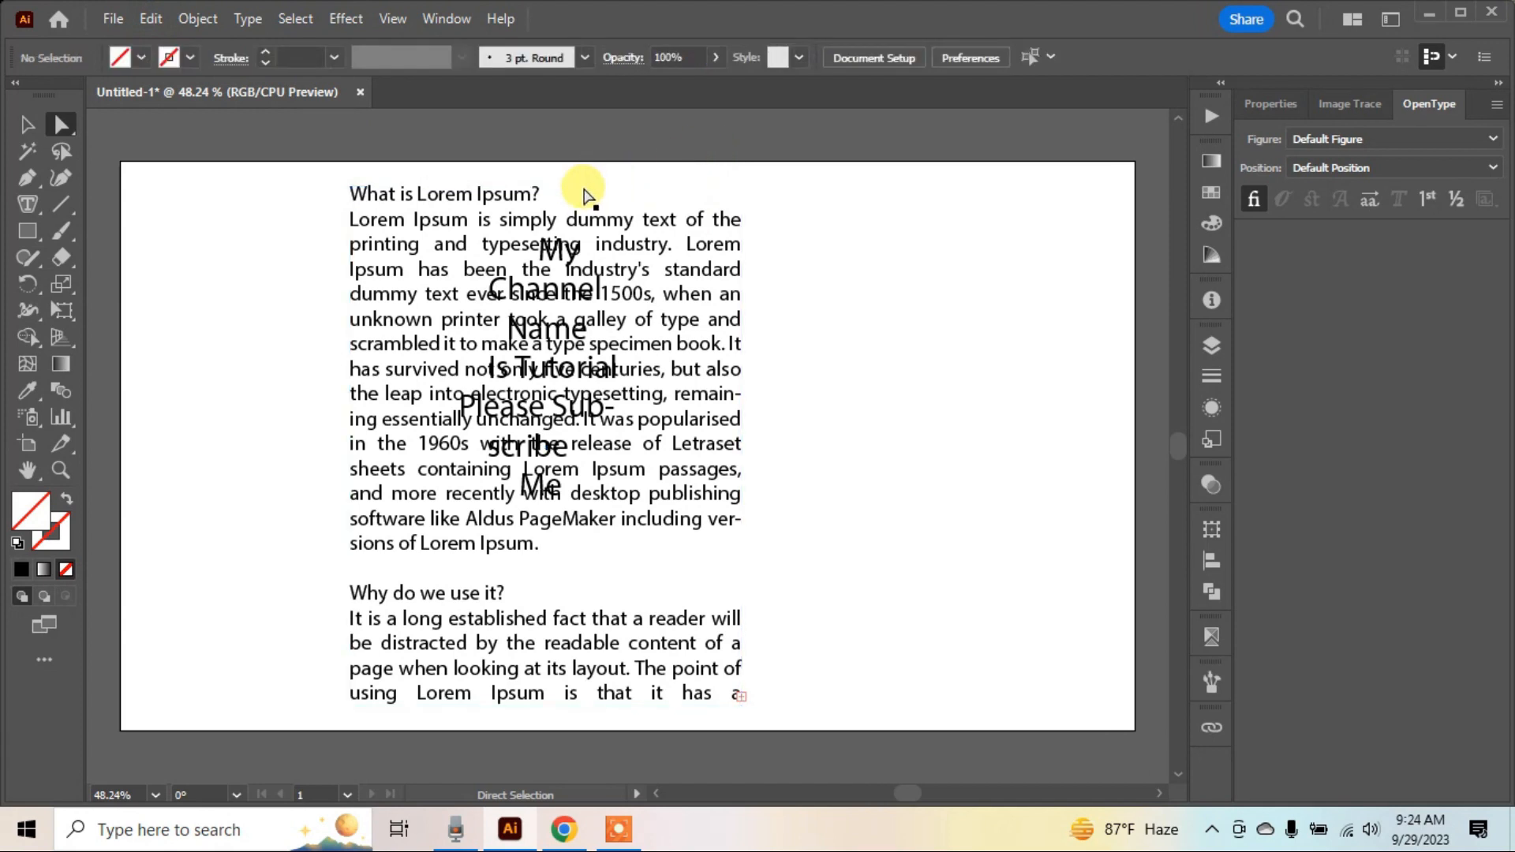
{"action": "left_click", "coordinate": [503, 227]}
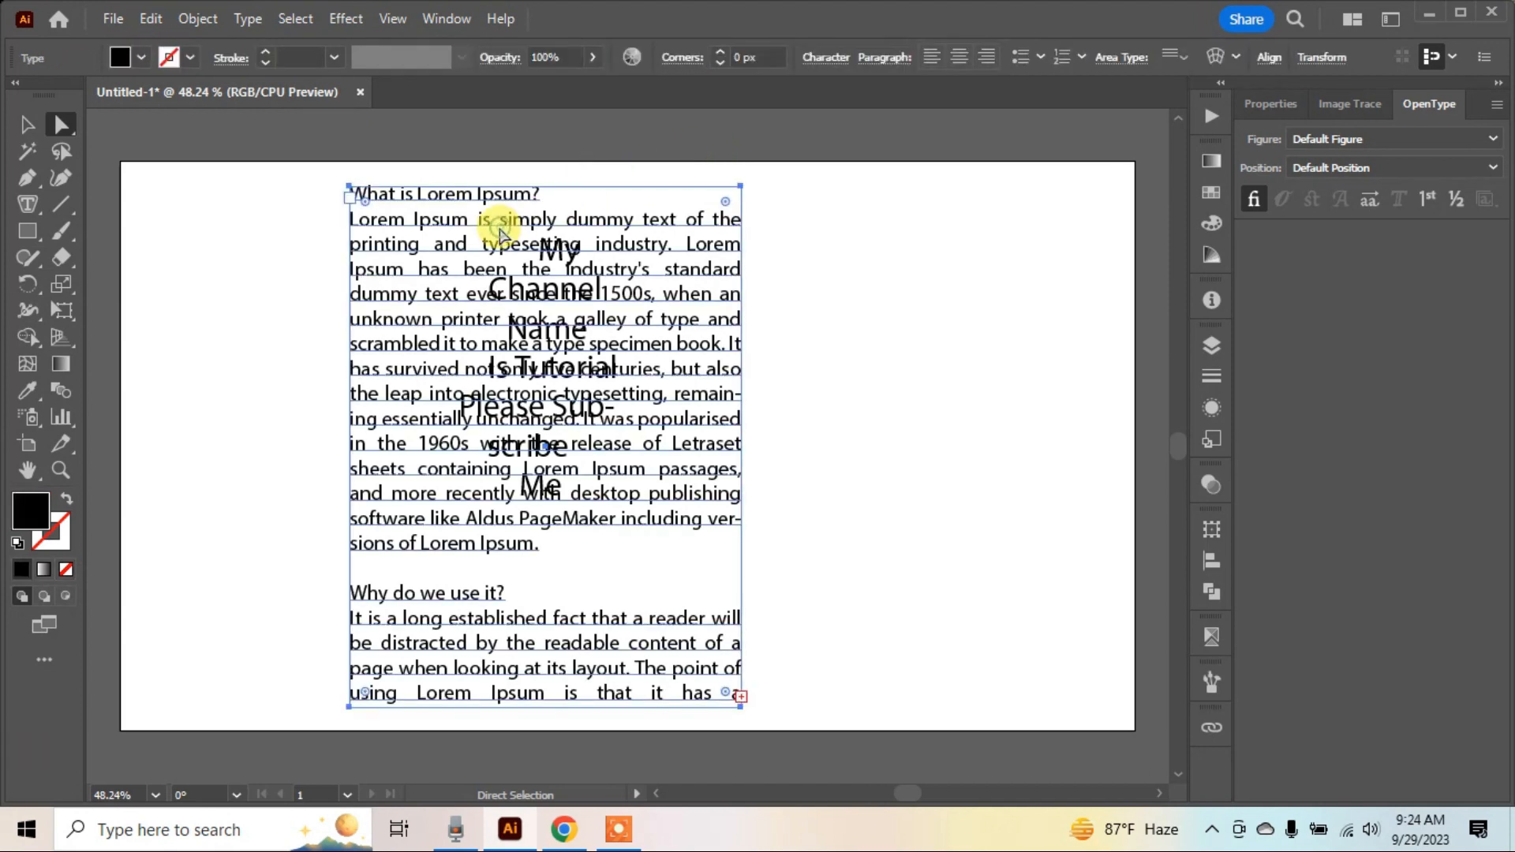
{"action": "left_click", "coordinate": [287, 298]}
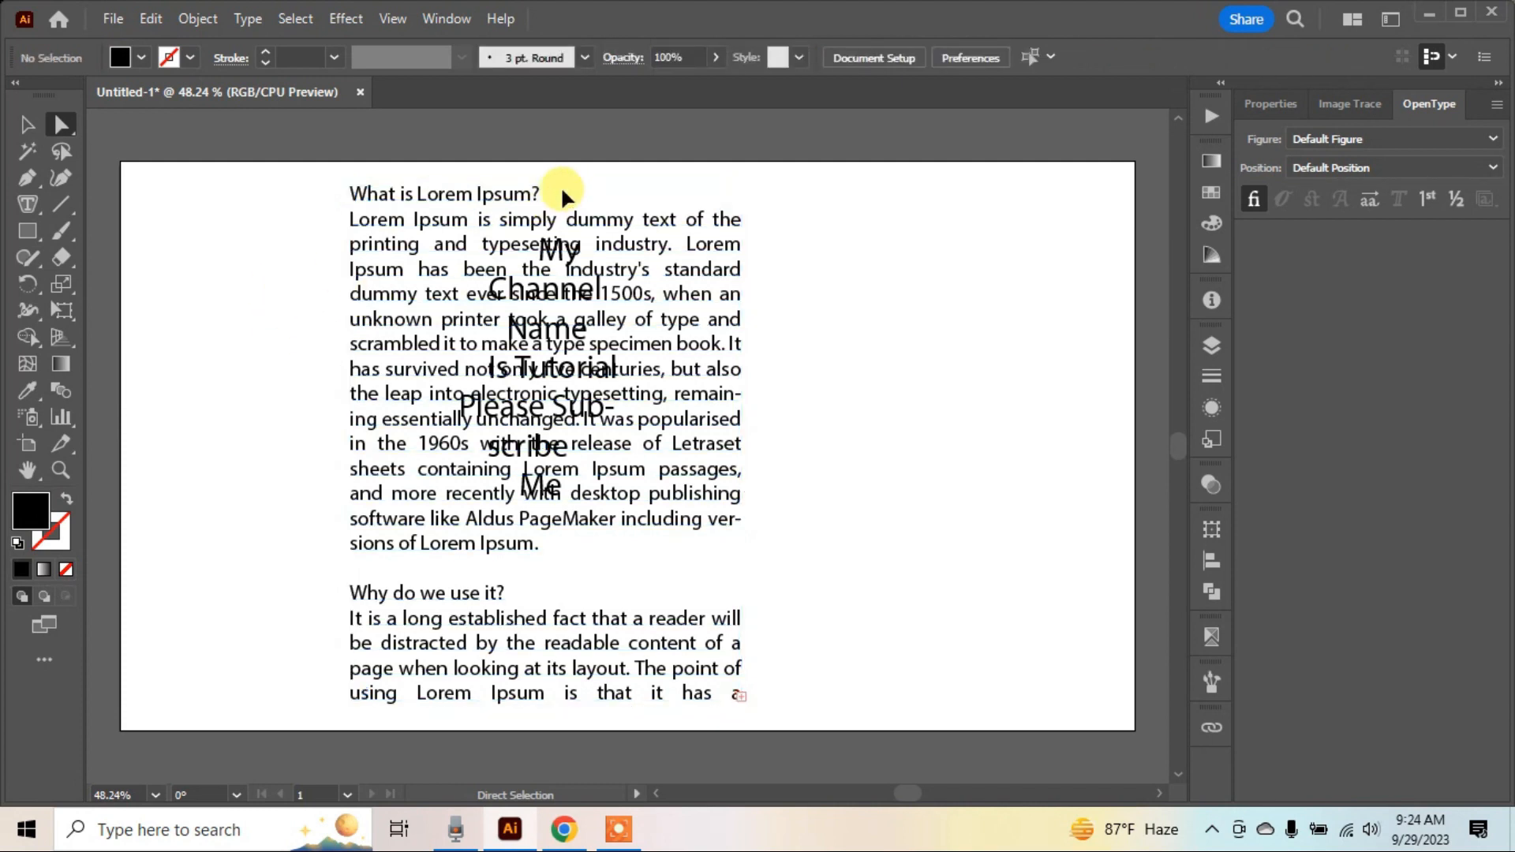
- Select only the path of the Lorem Ipsum frame with Direct Selection and fill it with a light green at hue 105°
{"action": "left_click", "coordinate": [561, 195]}
{"action": "left_click", "coordinate": [576, 174]}
{"action": "left_click", "coordinate": [569, 190]}
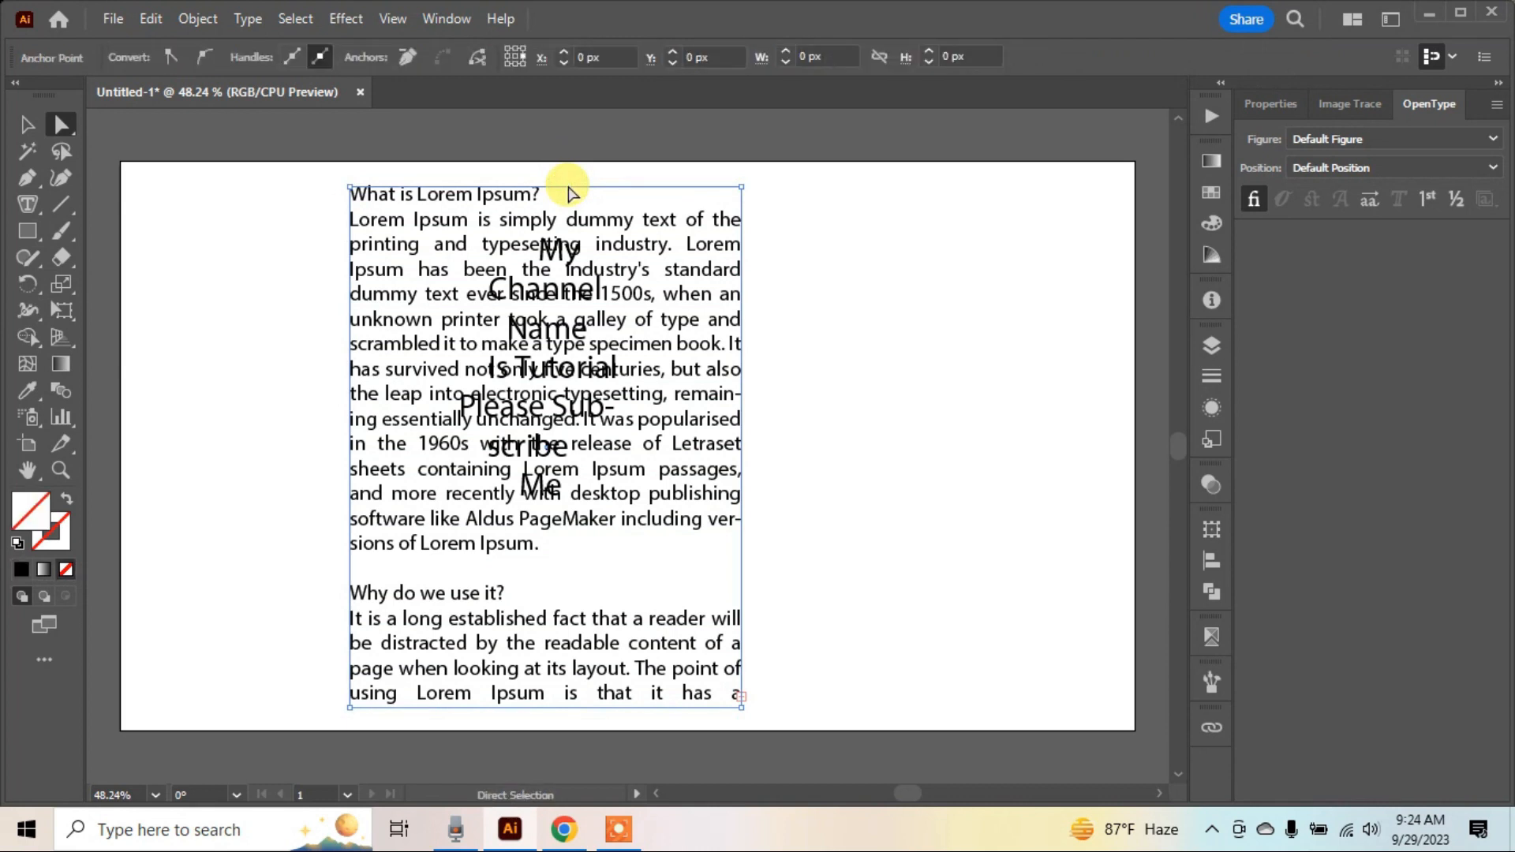
{"action": "left_click", "coordinate": [63, 128]}
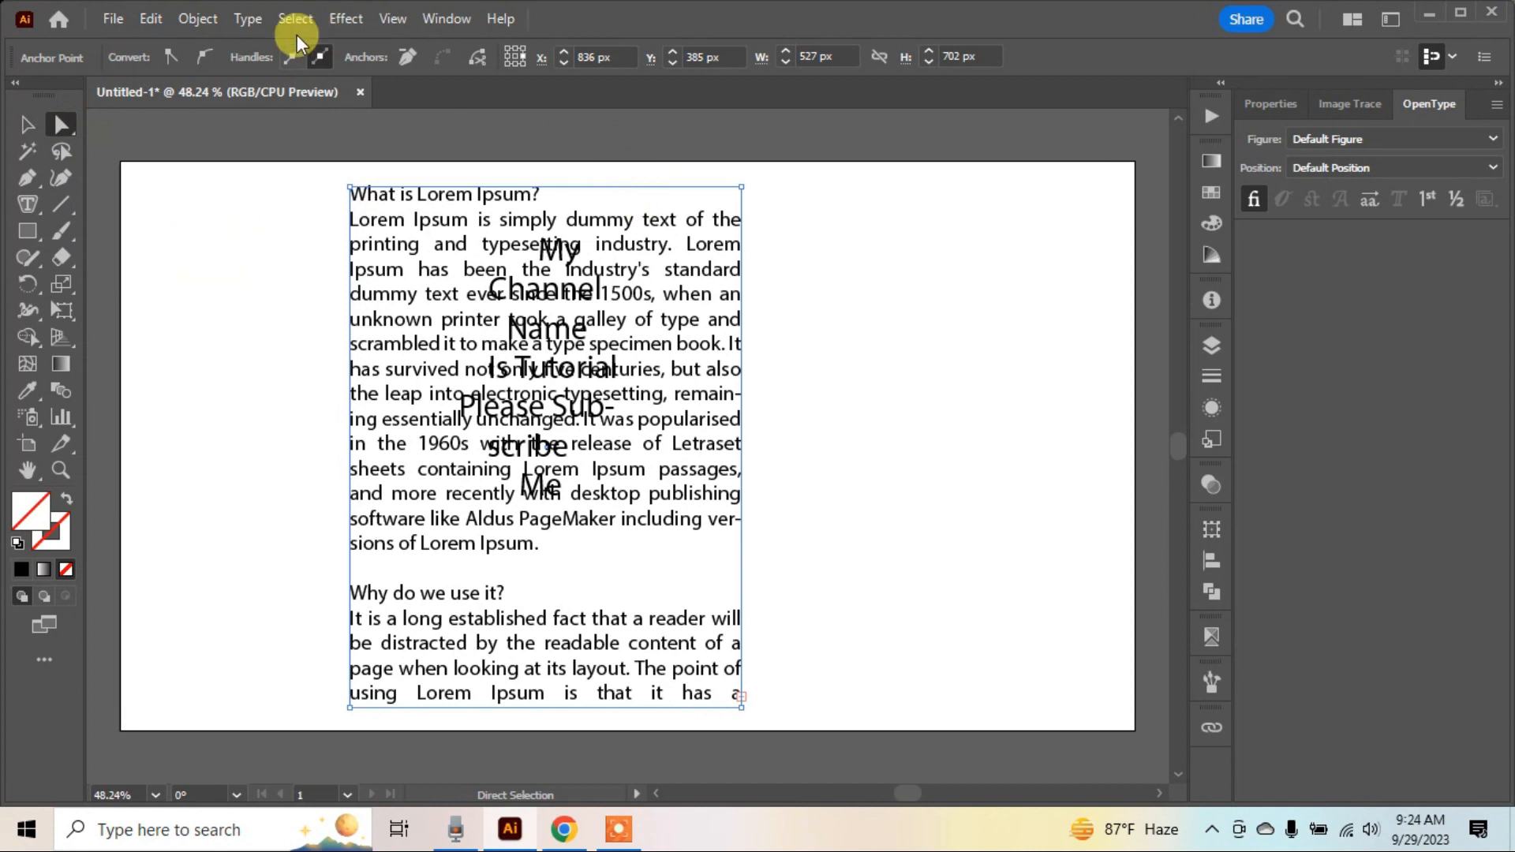
{"action": "double_click", "coordinate": [29, 505]}
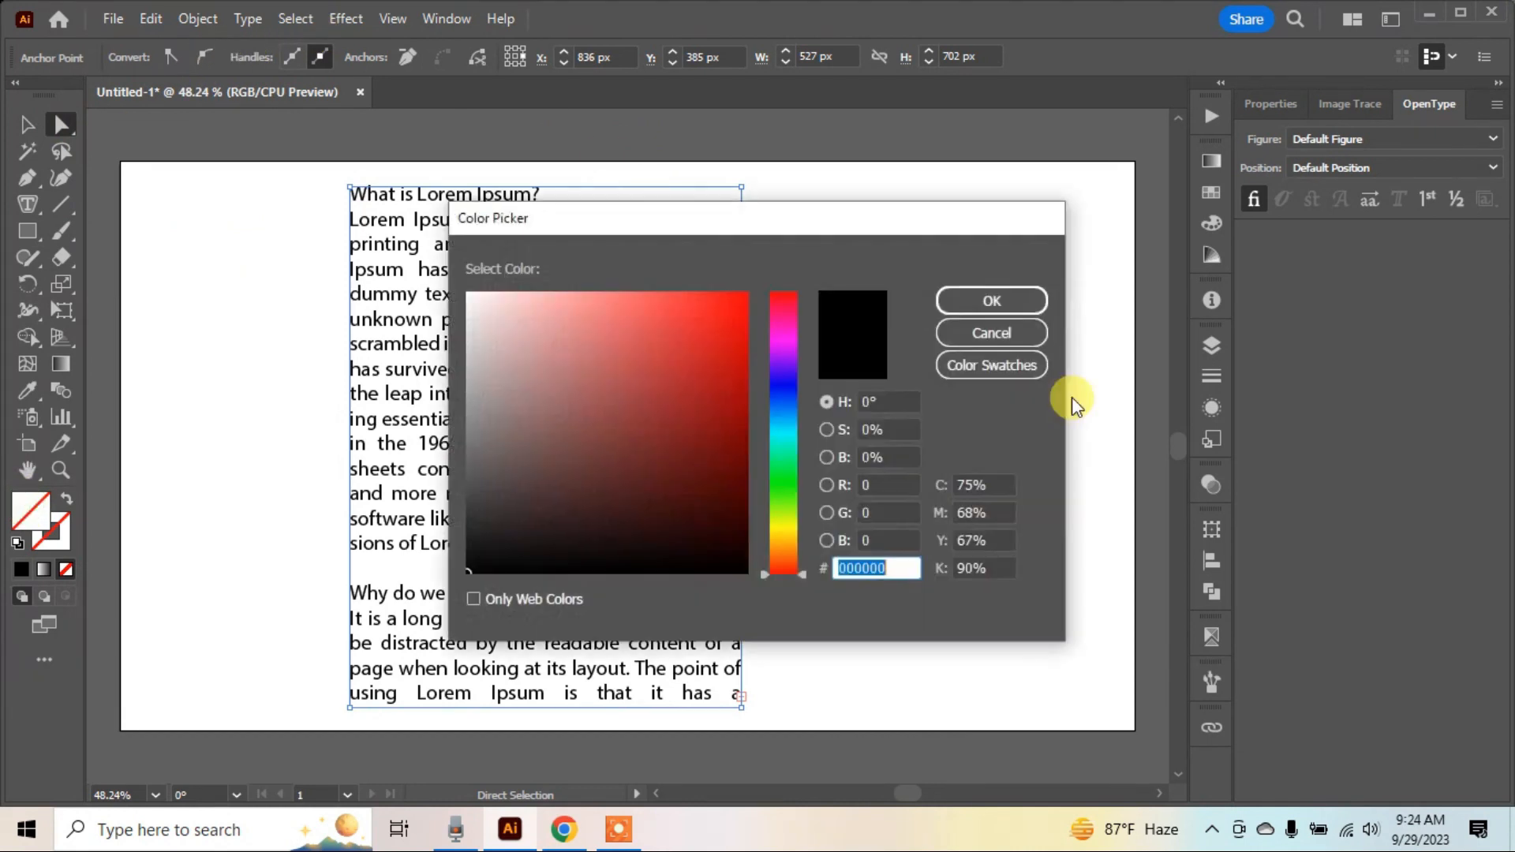
{"action": "mouse_move", "coordinate": [771, 485]}
{"action": "left_mouse_down"}
{"action": "mouse_move", "coordinate": [785, 499]}
{"action": "mouse_move", "coordinate": [772, 491]}
{"action": "left_mouse_up"}
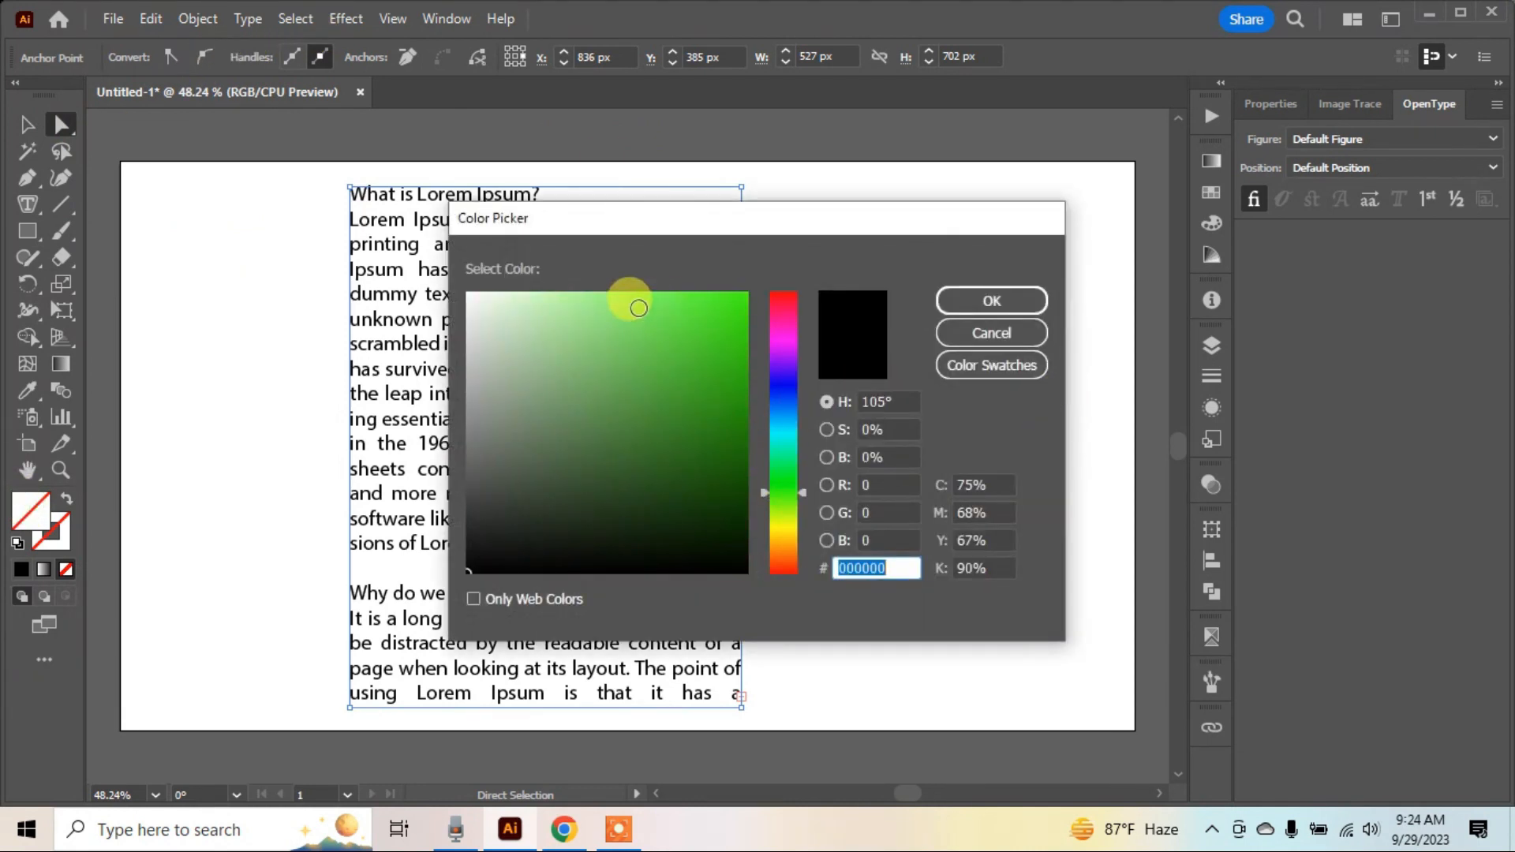
{"action": "left_click", "coordinate": [612, 298]}
{"action": "left_click_drag", "start_coordinate": [613, 297], "coordinate": [596, 293]}
{"action": "left_click", "coordinate": [1010, 301]}
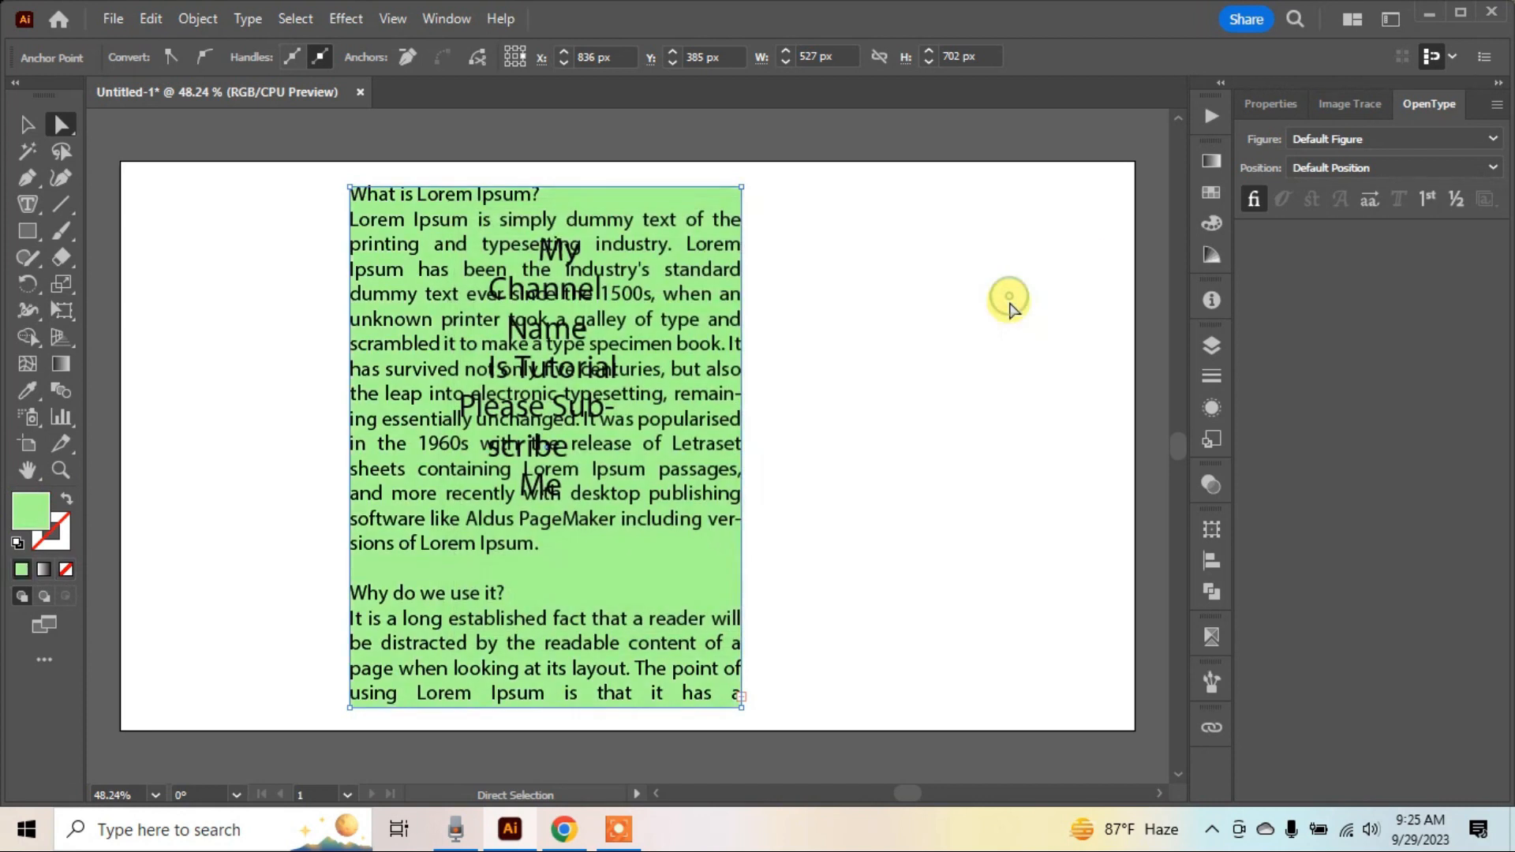
{"action": "left_click", "coordinate": [907, 284]}
- Set the inset spacing of the green Lorem Ipsum frame to 16 px in its Area Type Options
{"action": "left_click", "coordinate": [713, 260]}
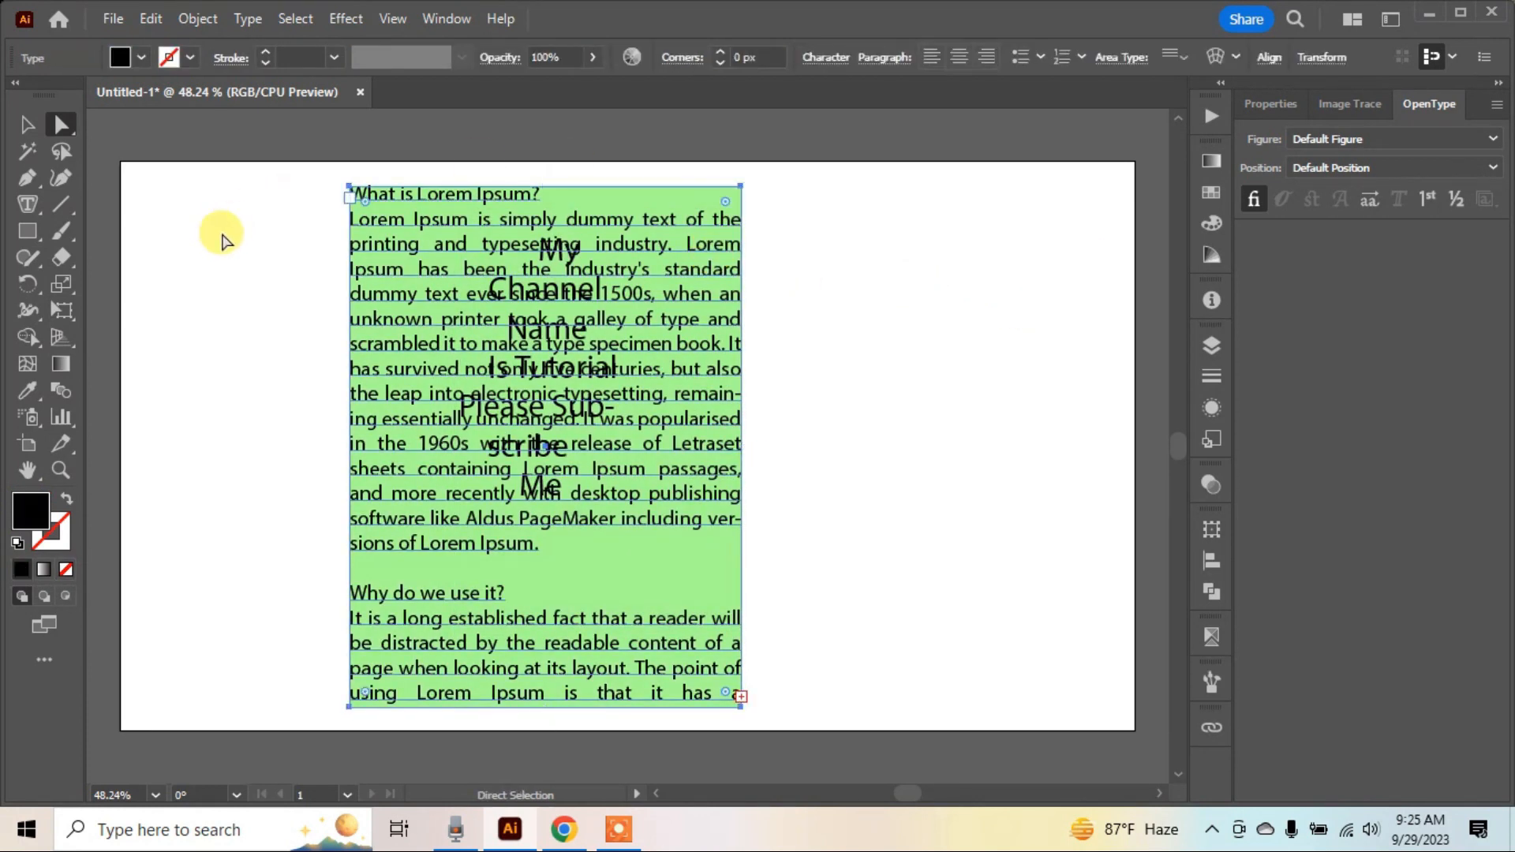
{"action": "key", "text": "a"}
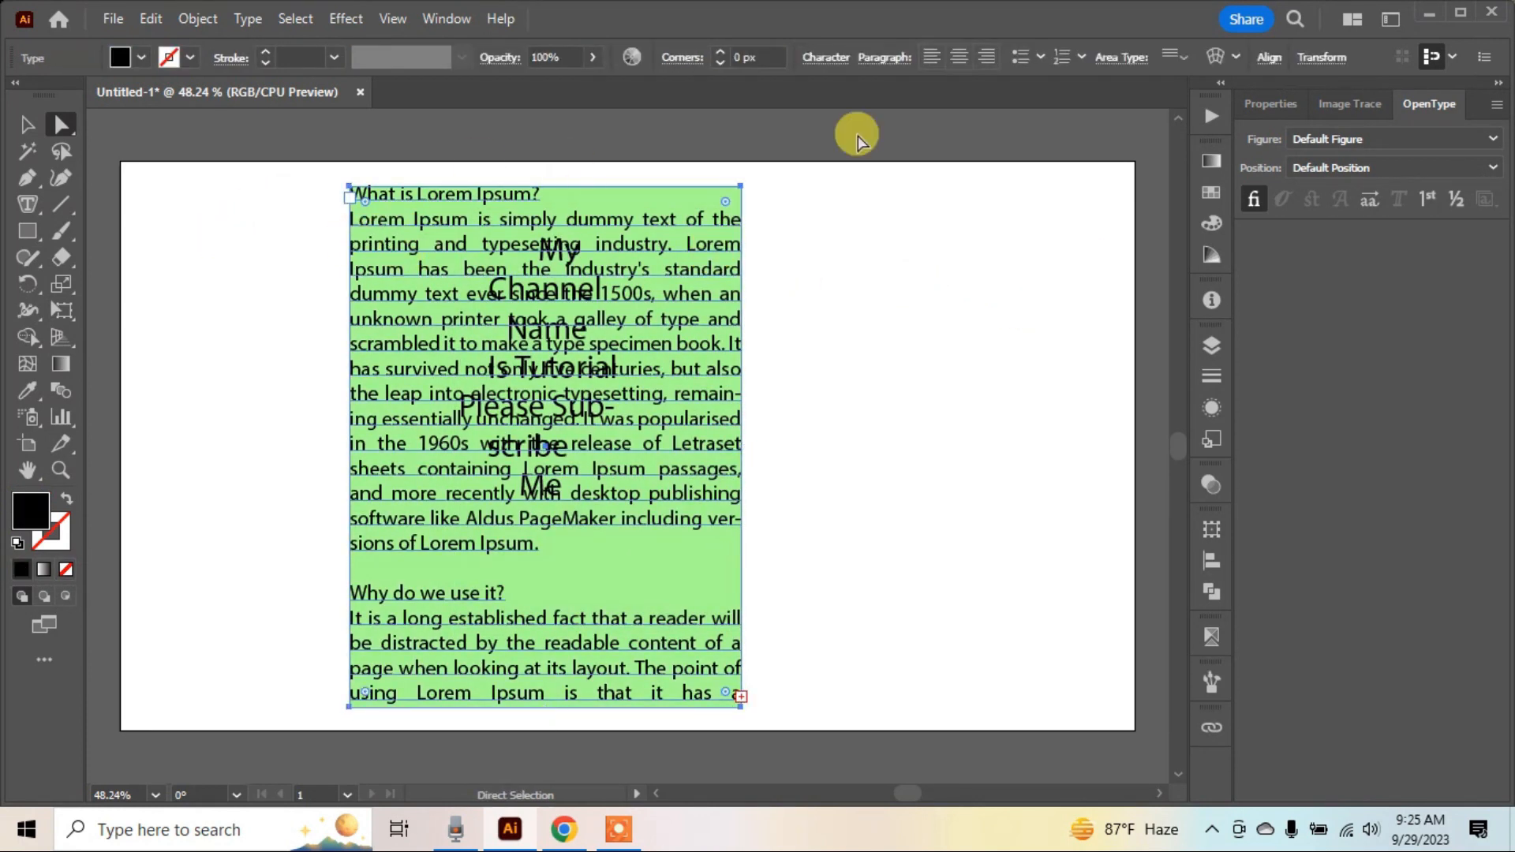
{"action": "left_click", "coordinate": [1110, 57]}
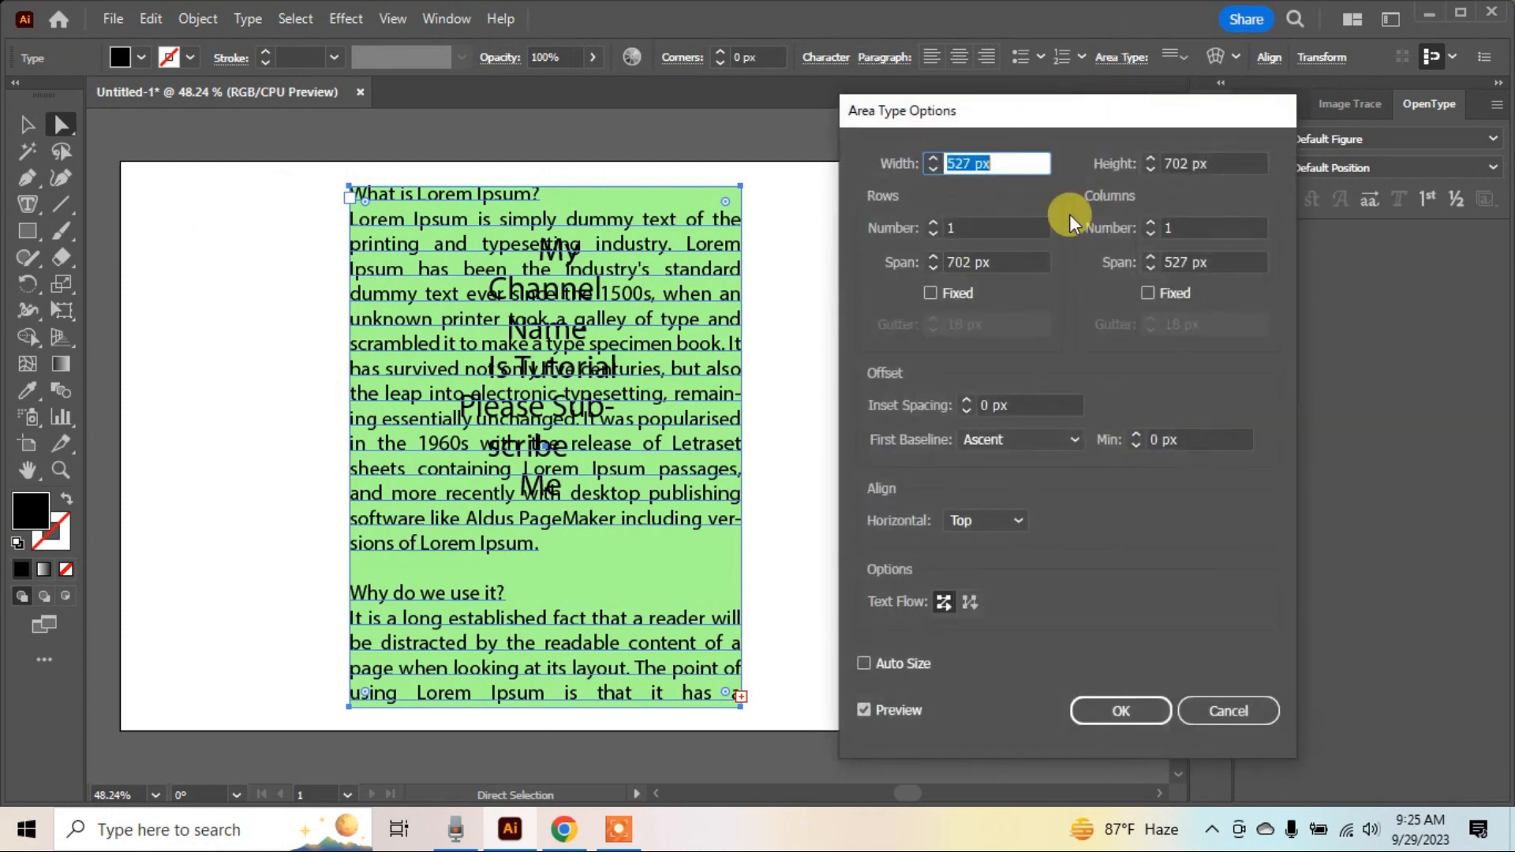
{"action": "left_click", "coordinate": [1033, 405]}
{"action": "key", "text": "Up"}
{"action": "key", "text": "Up"}
{"action": "key", "text": "Up"}
{"action": "key", "text": "Up"}
{"action": "key", "text": "Up"}
{"action": "key", "text": "Up"}
{"action": "key", "text": "Up"}
{"action": "key", "text": "Up"}
{"action": "key", "text": "Up"}
{"action": "key", "text": "Up"}
{"action": "key", "text": "Up"}
{"action": "key", "text": "Up"}
{"action": "key", "text": "Up"}
{"action": "key", "text": "Up"}
{"action": "key", "text": "Up"}
{"action": "key", "text": "Up"}
{"action": "left_click", "coordinate": [1138, 707]}
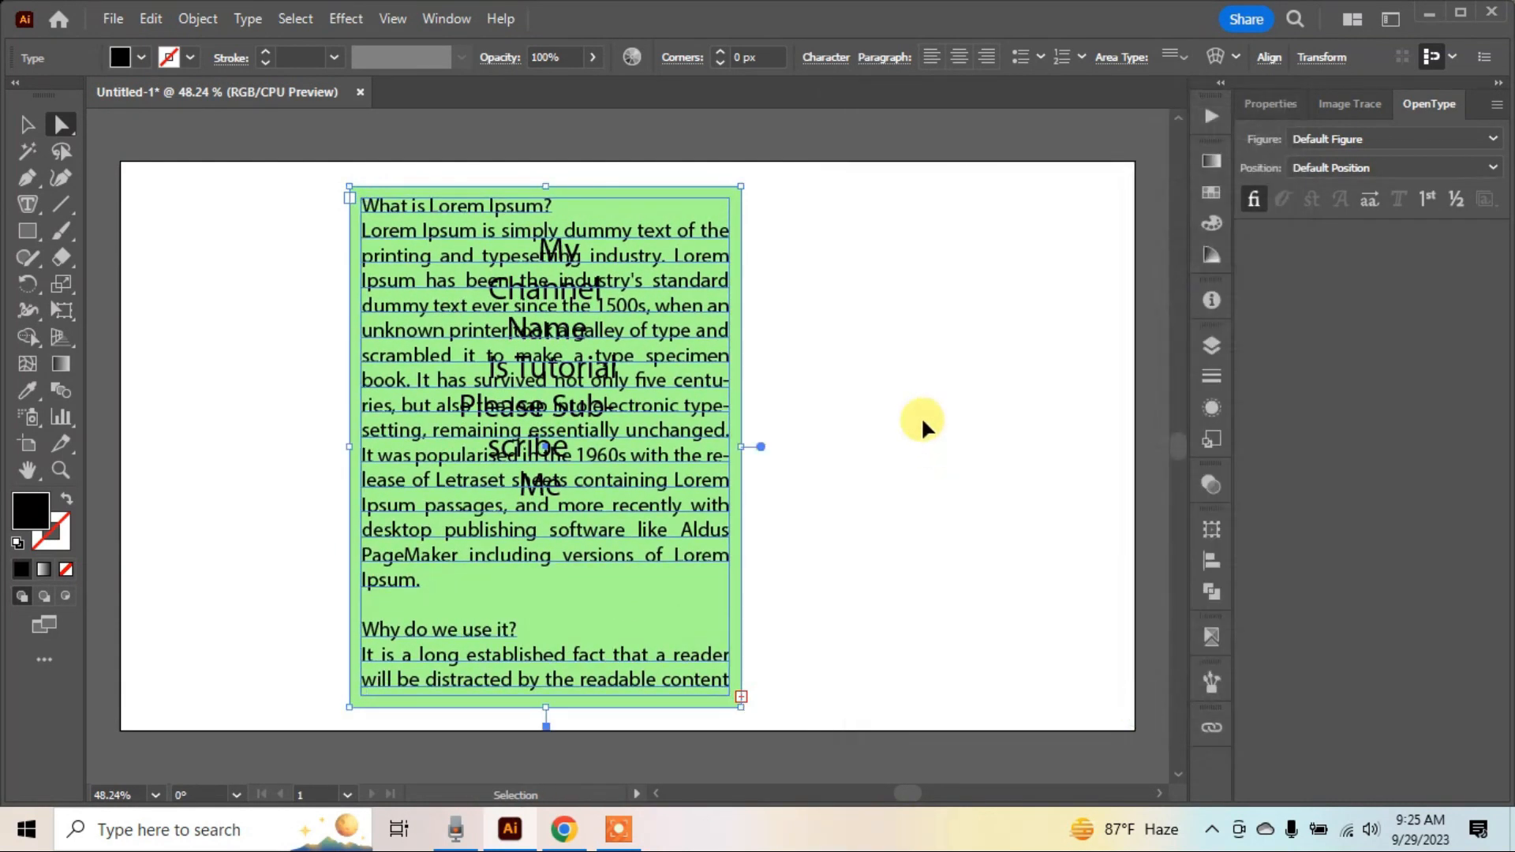
{"action": "left_click", "coordinate": [911, 414]}
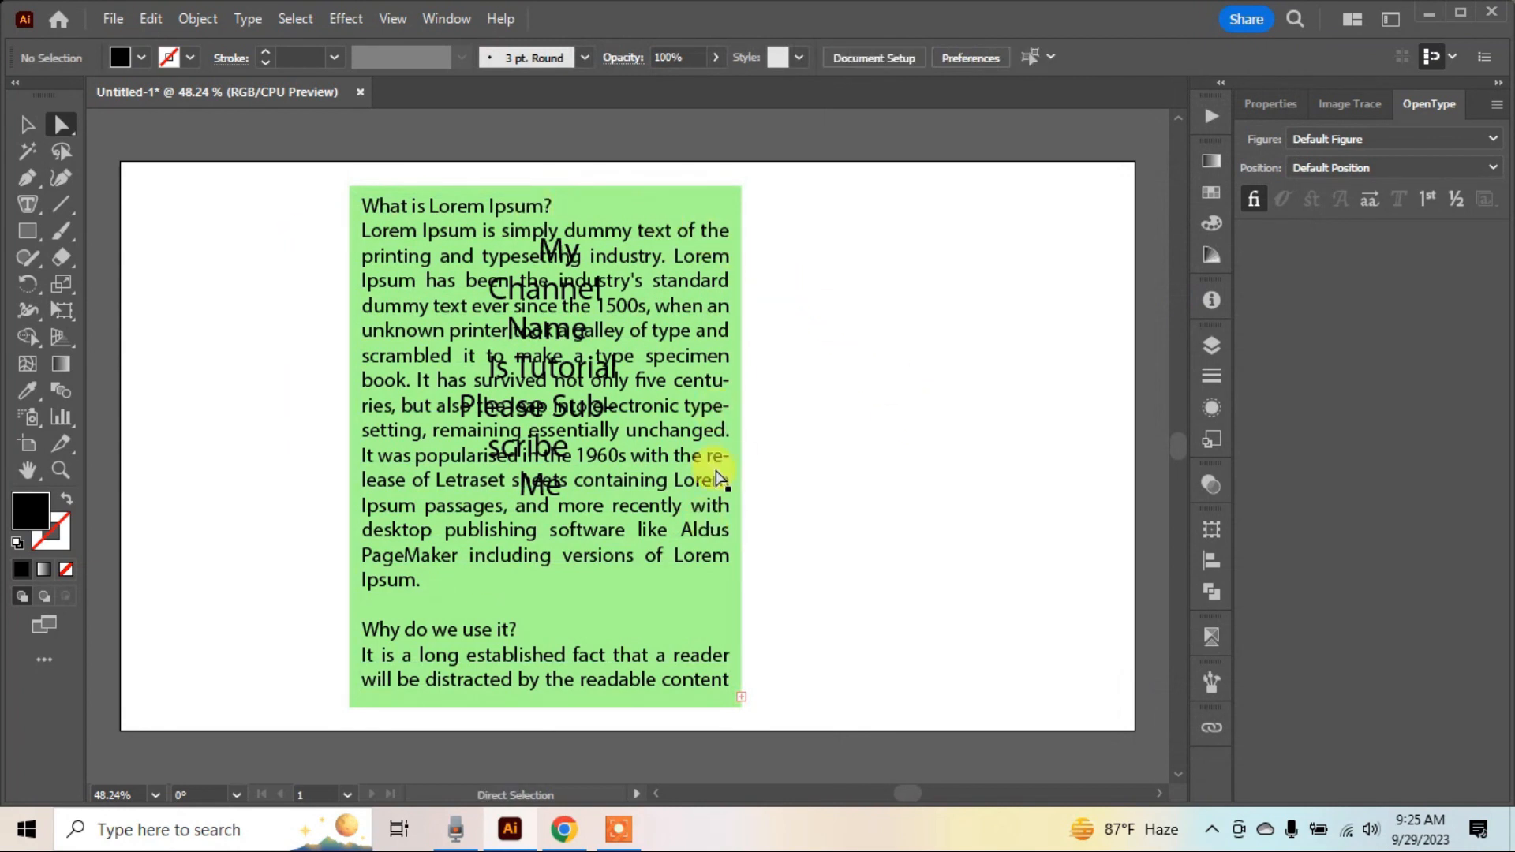
- Fill the path of the freeform text shape with orange EF6F18
{"action": "left_click_drag", "start_coordinate": [547, 356], "coordinate": [543, 376]}
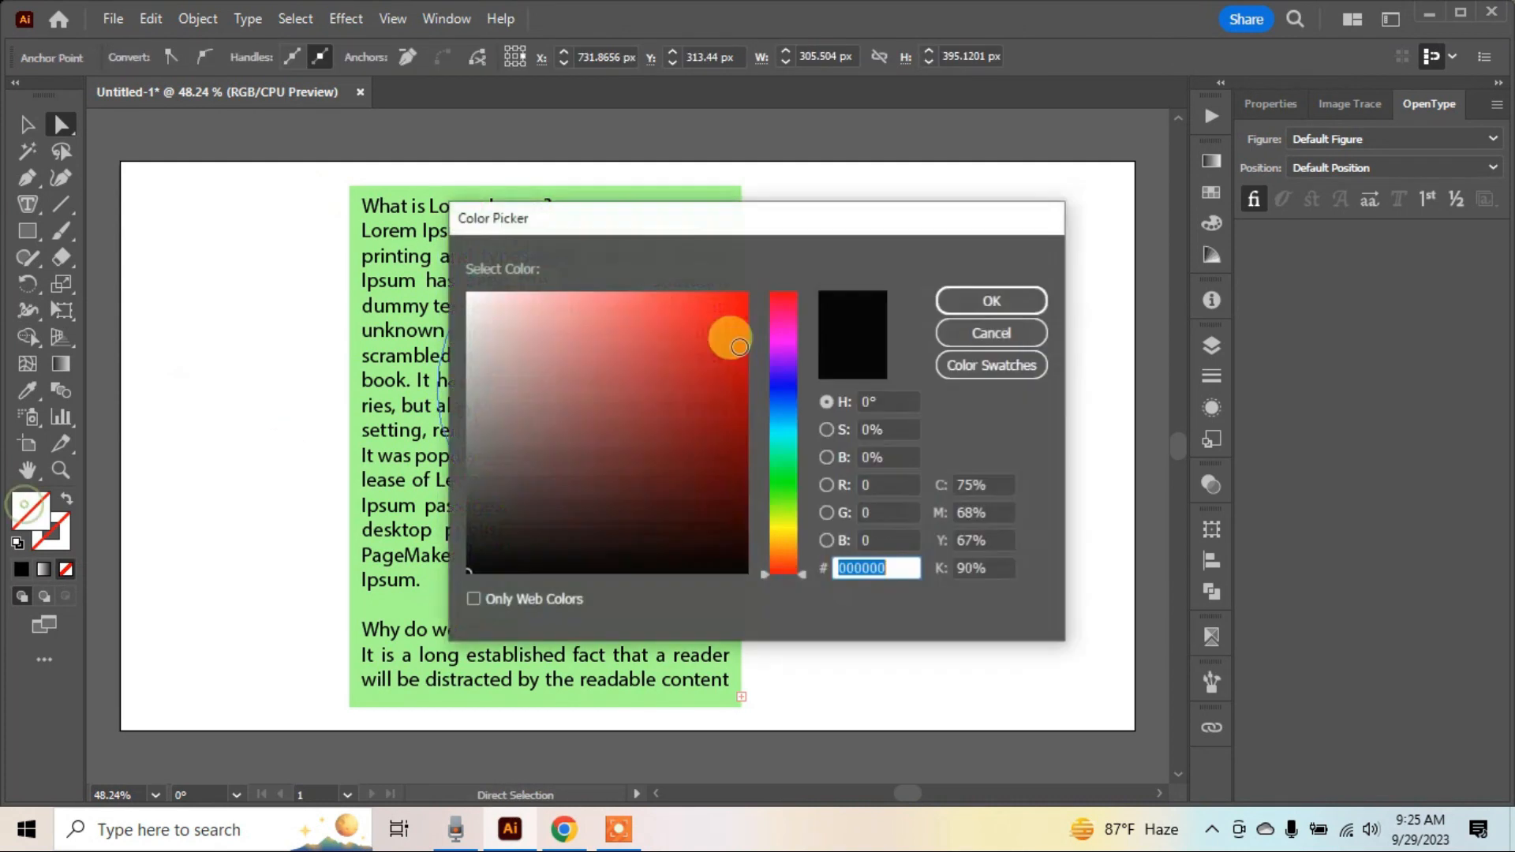
{"action": "left_click_drag", "start_coordinate": [785, 419], "coordinate": [767, 556]}
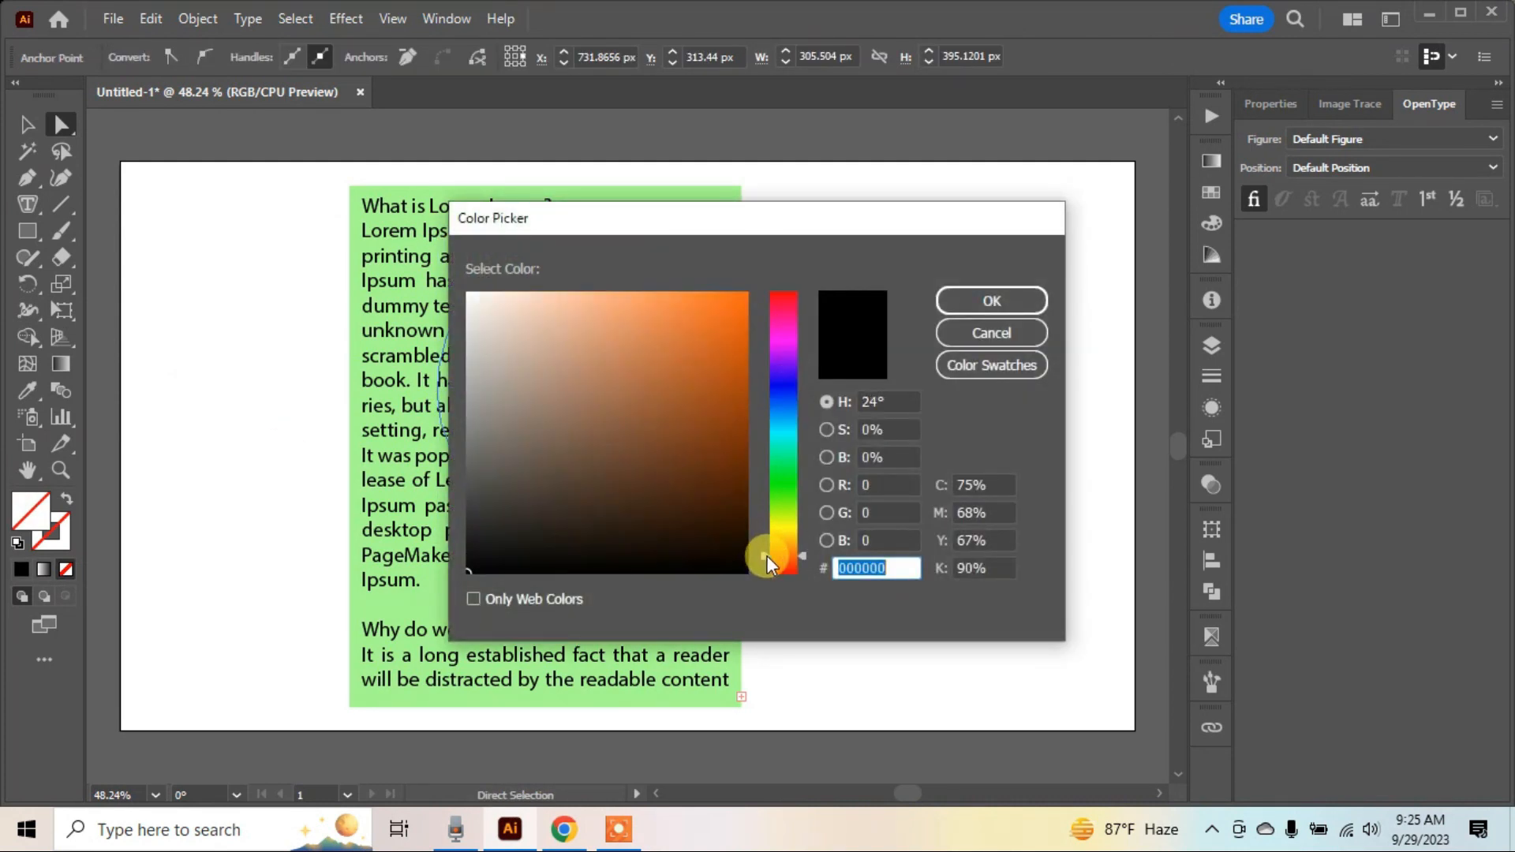
{"action": "left_click", "coordinate": [723, 307]}
{"action": "left_click", "coordinate": [989, 304]}
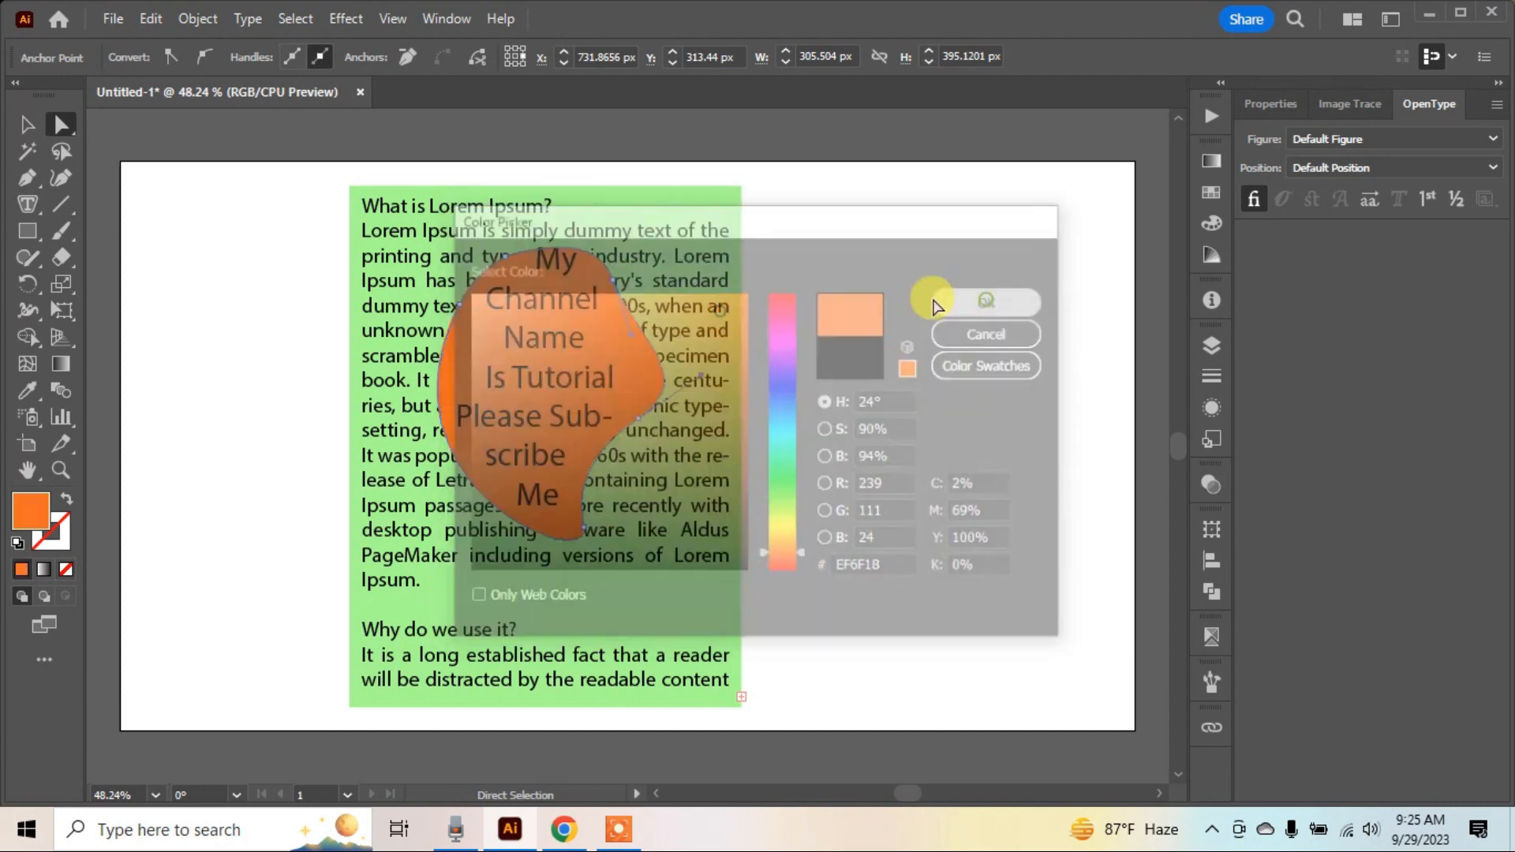
{"action": "left_click", "coordinate": [828, 315]}
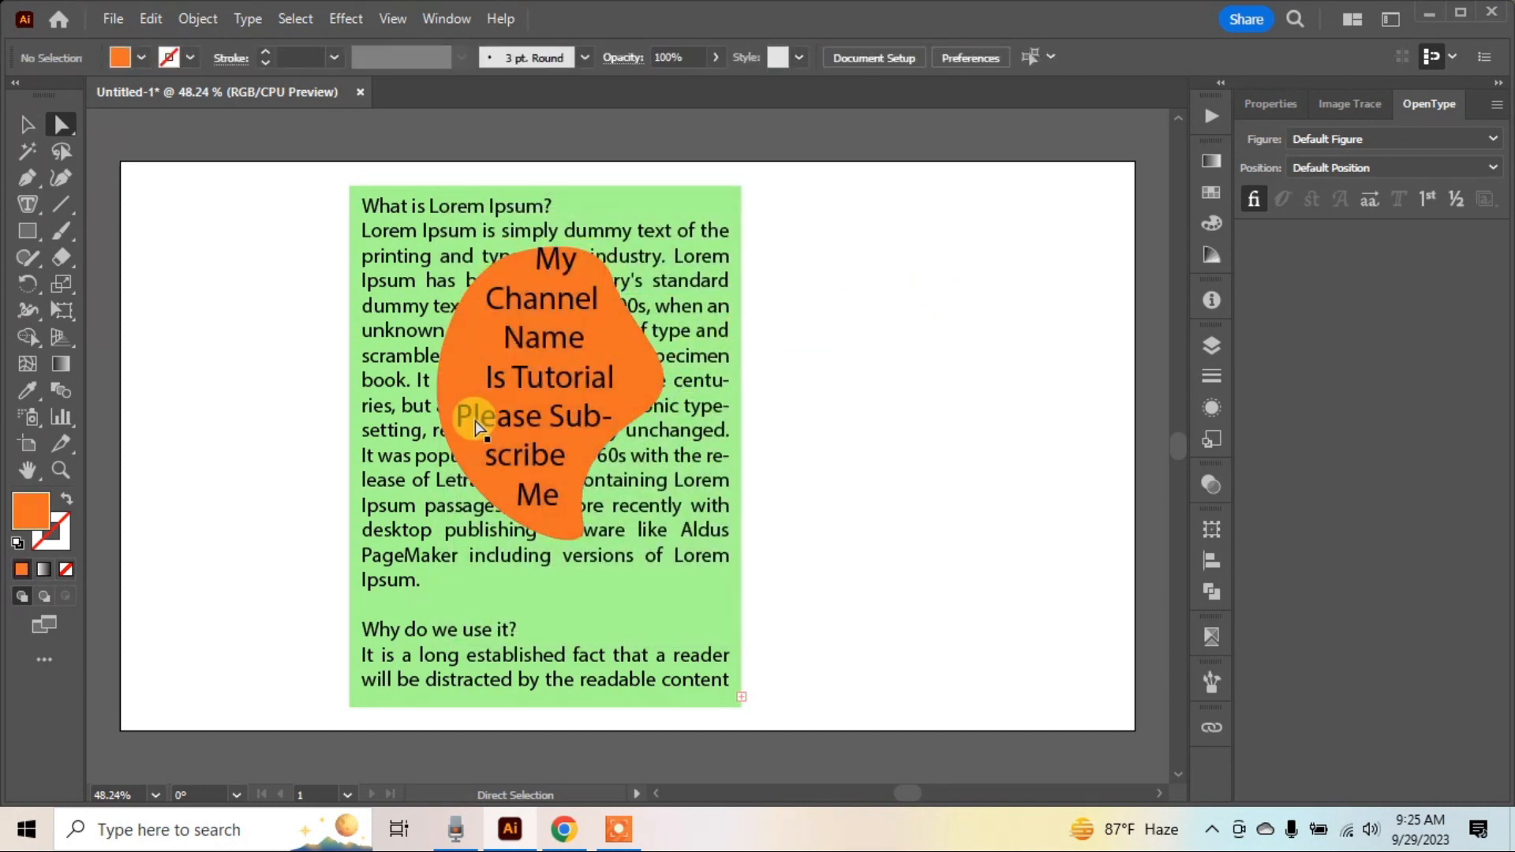
- Set the inset spacing of the orange freeform text shape to 9 px in its Area Type Options
{"action": "left_click", "coordinate": [569, 393]}
{"action": "left_click", "coordinate": [590, 339]}
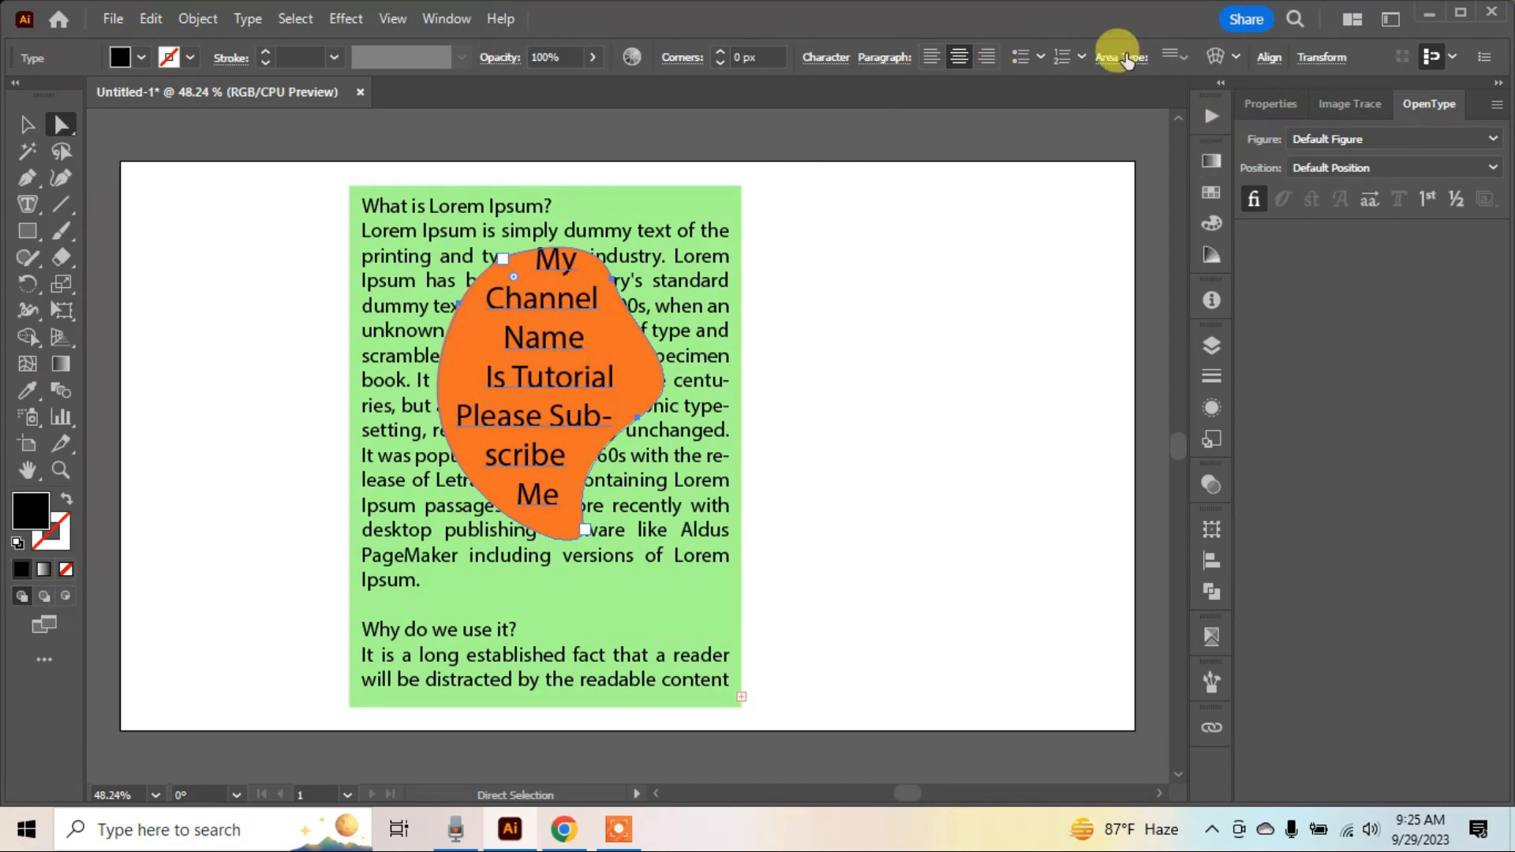
{"action": "left_click", "coordinate": [1020, 404]}
{"action": "scroll", "coordinate": [1025, 406], "scroll_direction": "up", "scroll_amount": 6}
{"action": "scroll", "coordinate": [1025, 407], "scroll_direction": "up", "scroll_amount": 4}
{"action": "scroll", "coordinate": [1026, 407], "scroll_direction": "down", "scroll_amount": 3}
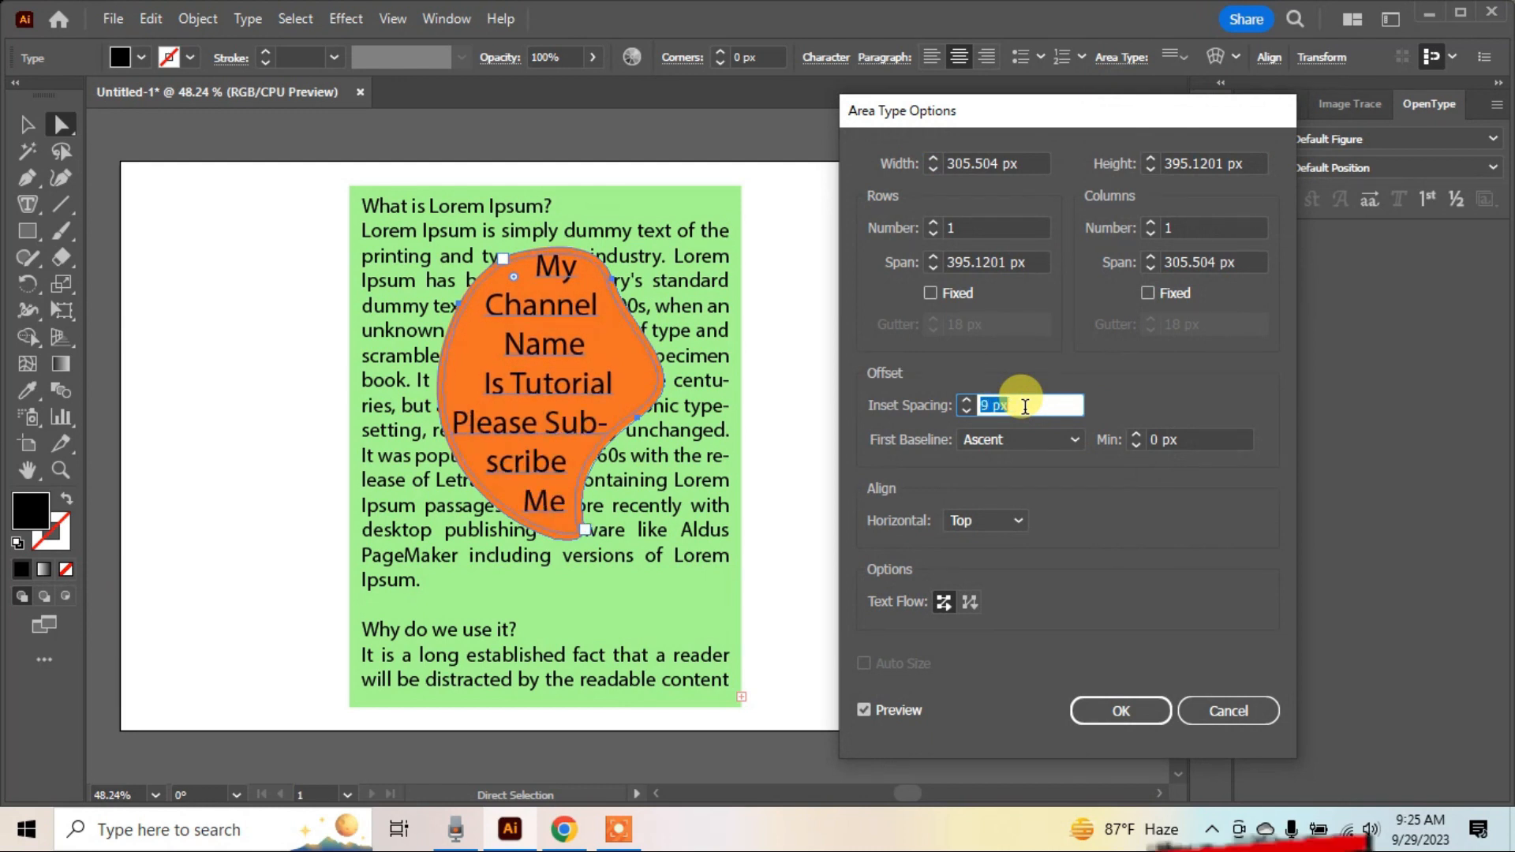
{"action": "key", "text": "Return"}
{"action": "left_click", "coordinate": [983, 468]}
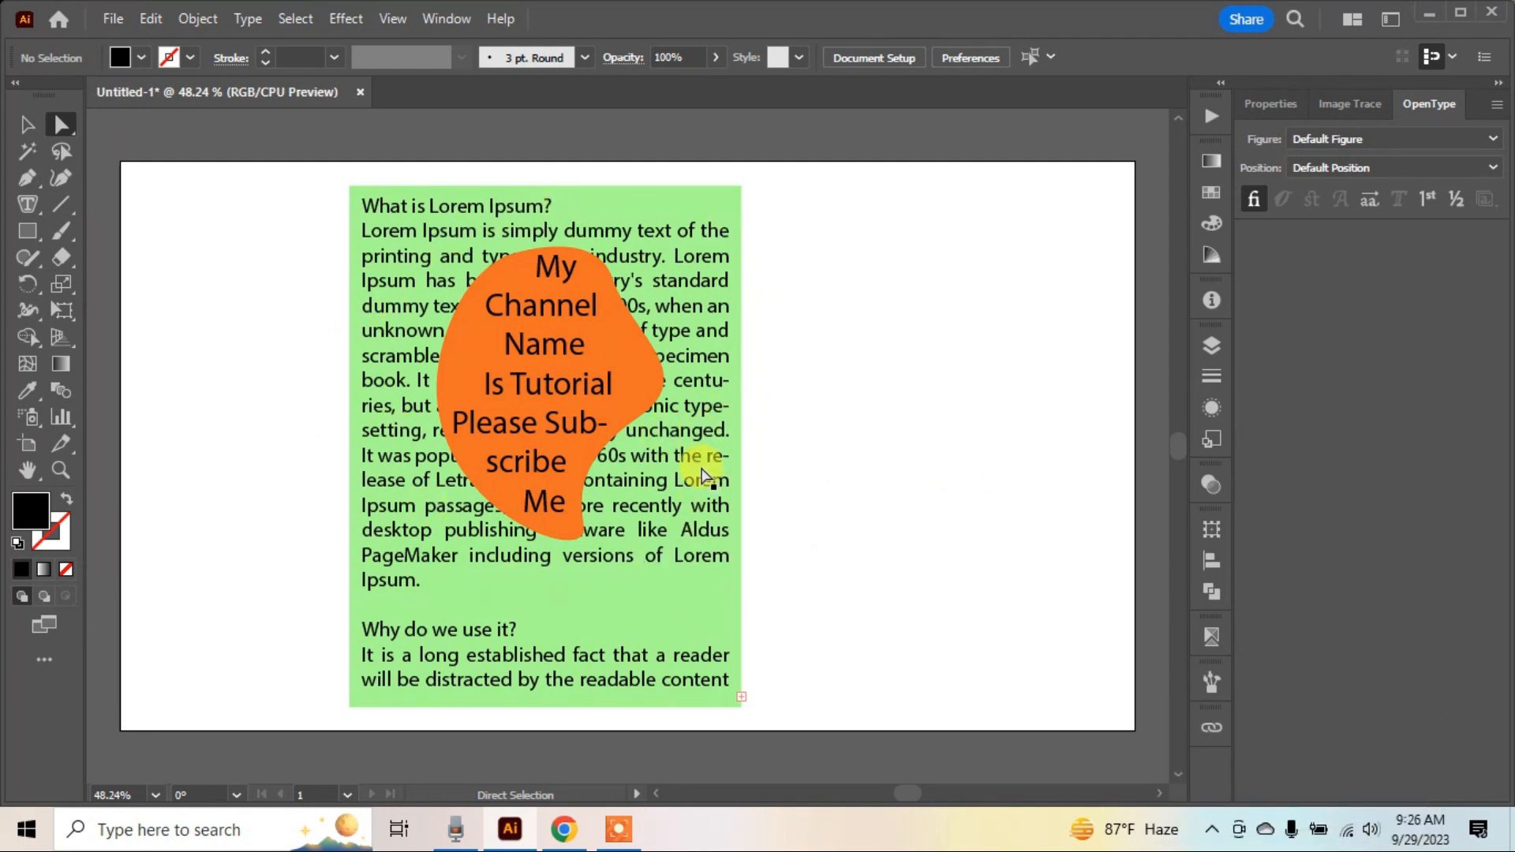
- Select both the green text frame and the orange freeform shape, and make a Text Wrap from them
{"action": "left_click", "coordinate": [26, 125]}
{"action": "left_click_drag", "start_coordinate": [263, 224], "coordinate": [608, 464]}
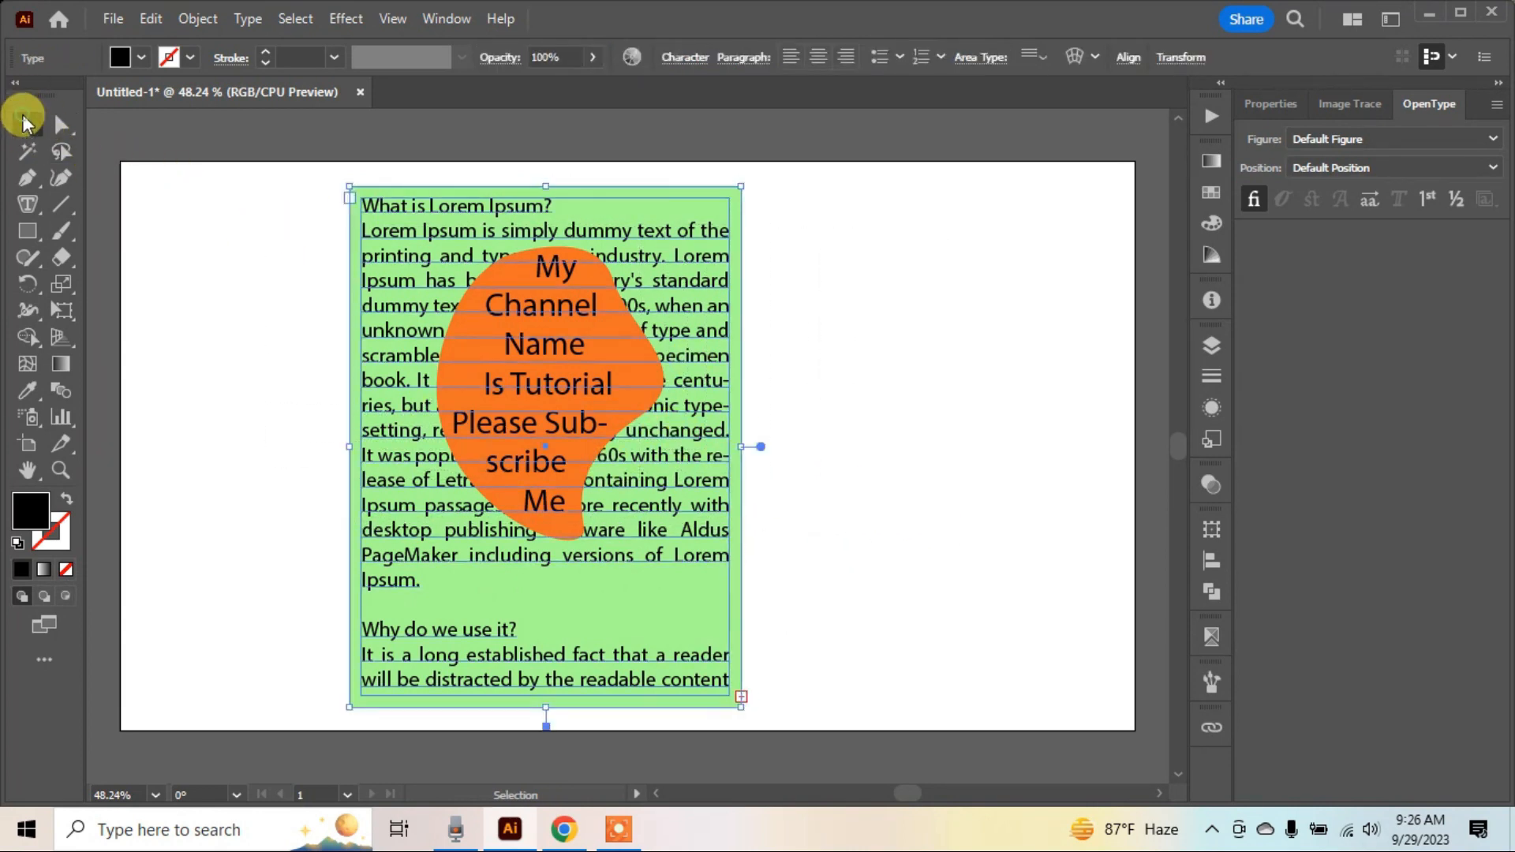
{"action": "left_click", "coordinate": [197, 247]}
{"action": "left_click_drag", "start_coordinate": [198, 247], "coordinate": [828, 505]}
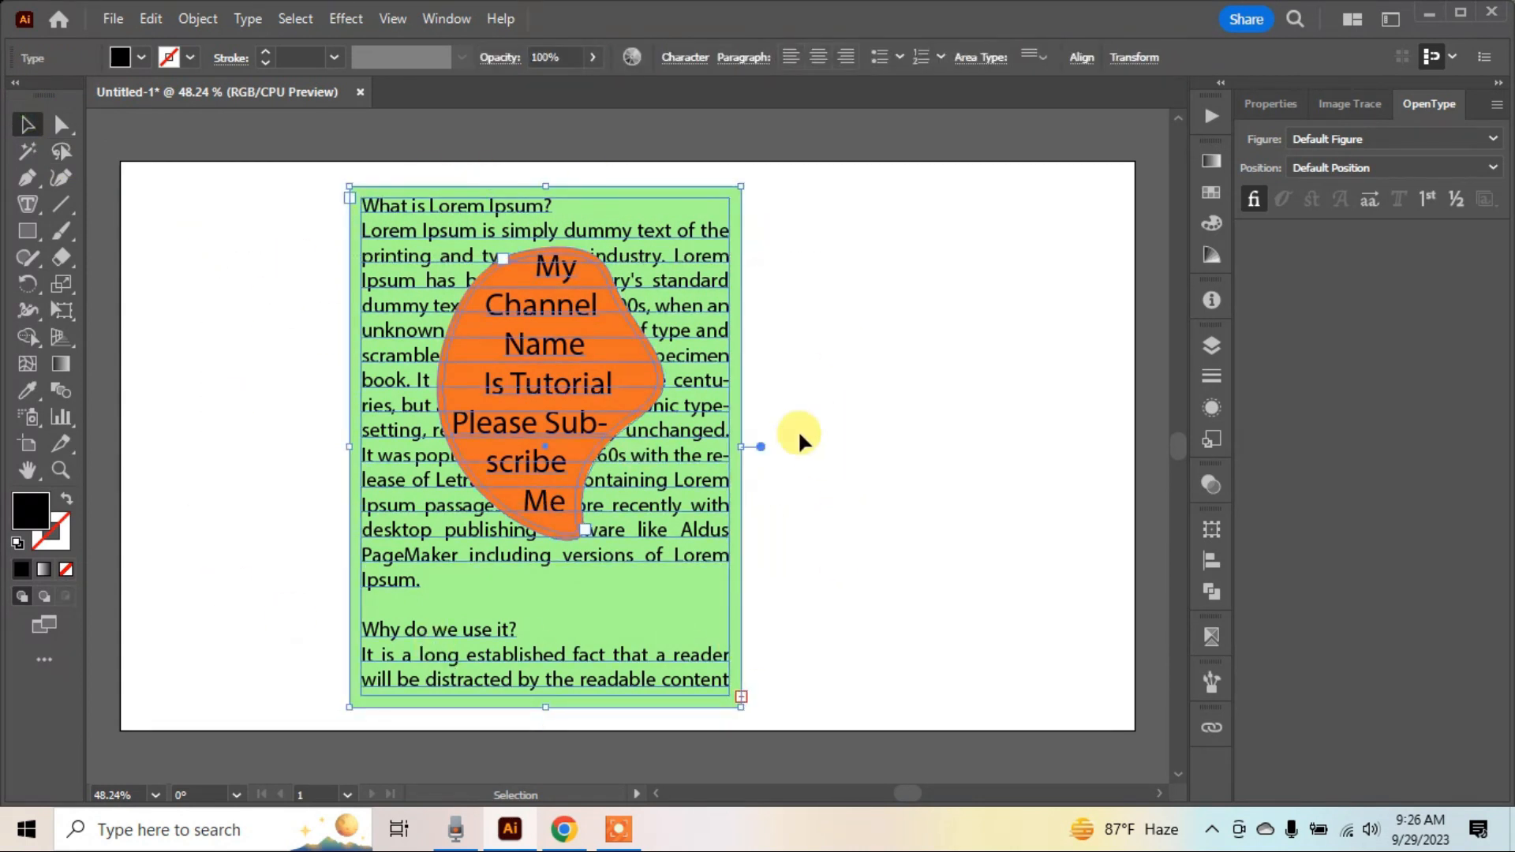
{"action": "left_click", "coordinate": [151, 18]}
{"action": "mouse_move", "coordinate": [180, 22]}
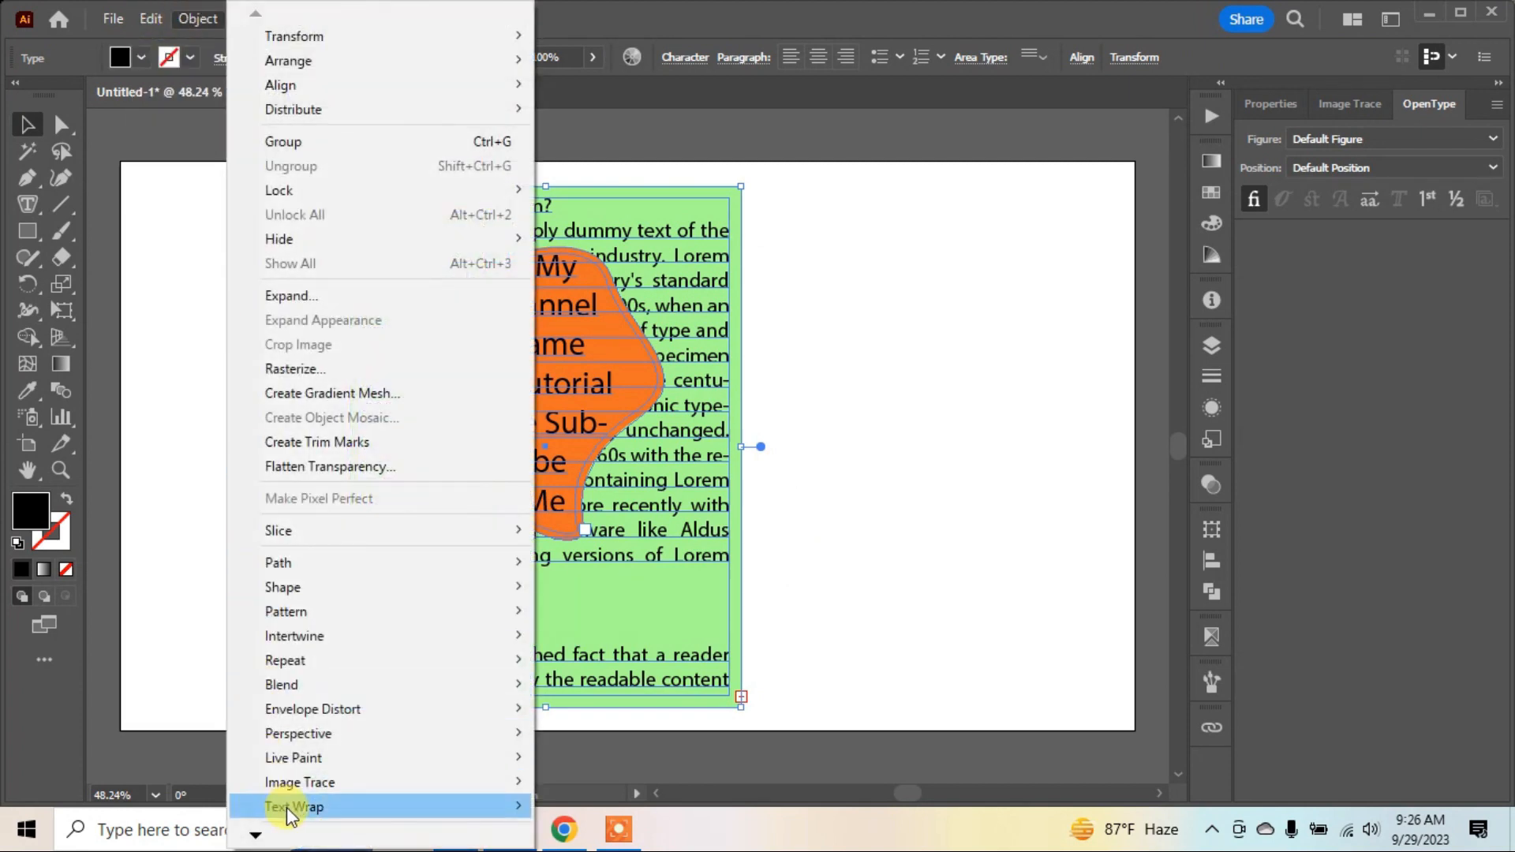
{"action": "mouse_move", "coordinate": [287, 807]}
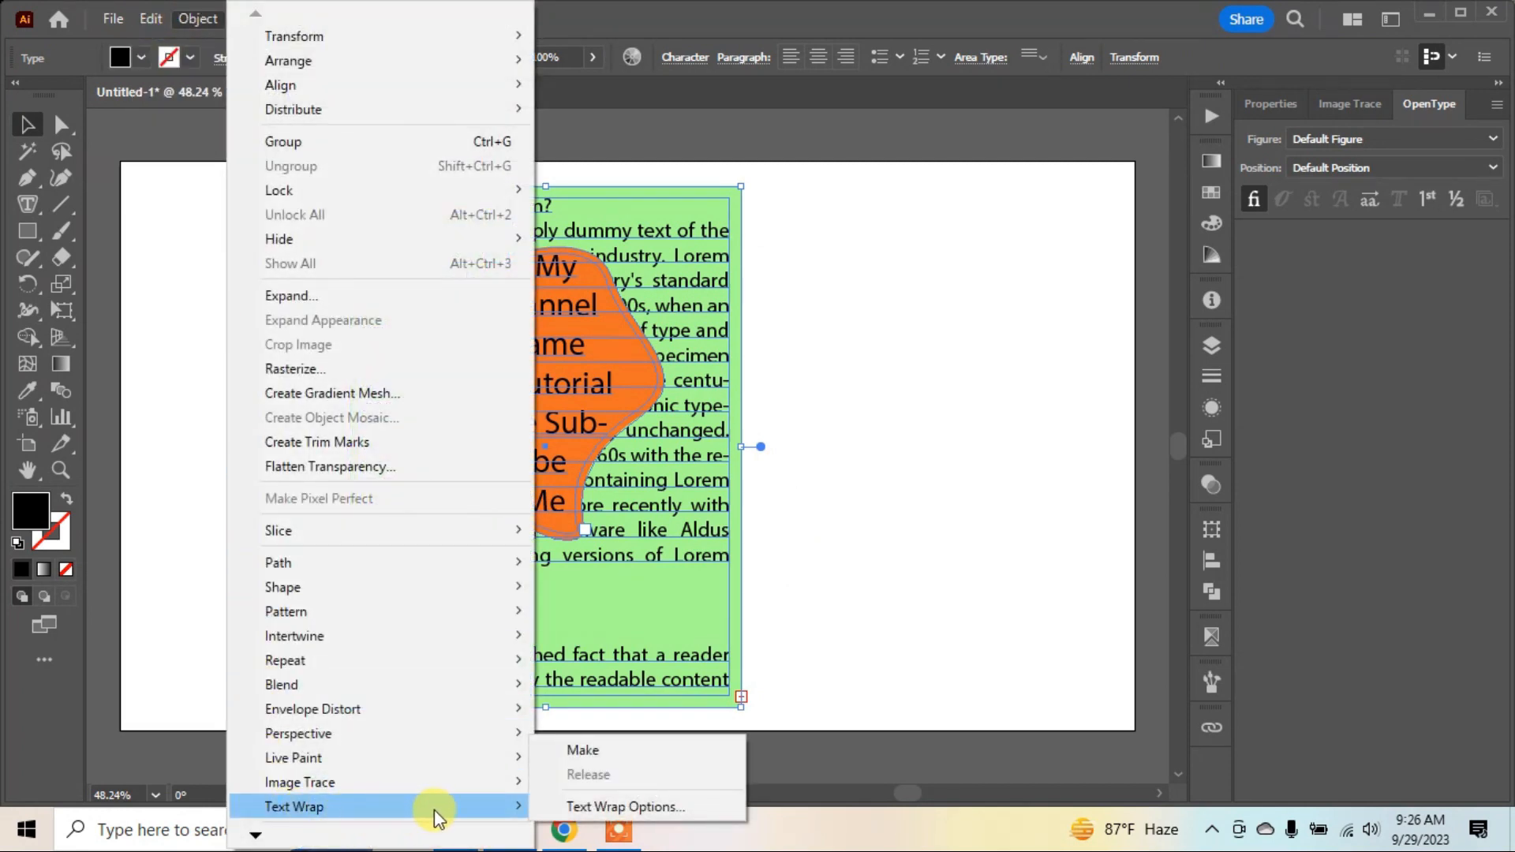
{"action": "left_click", "coordinate": [613, 753]}
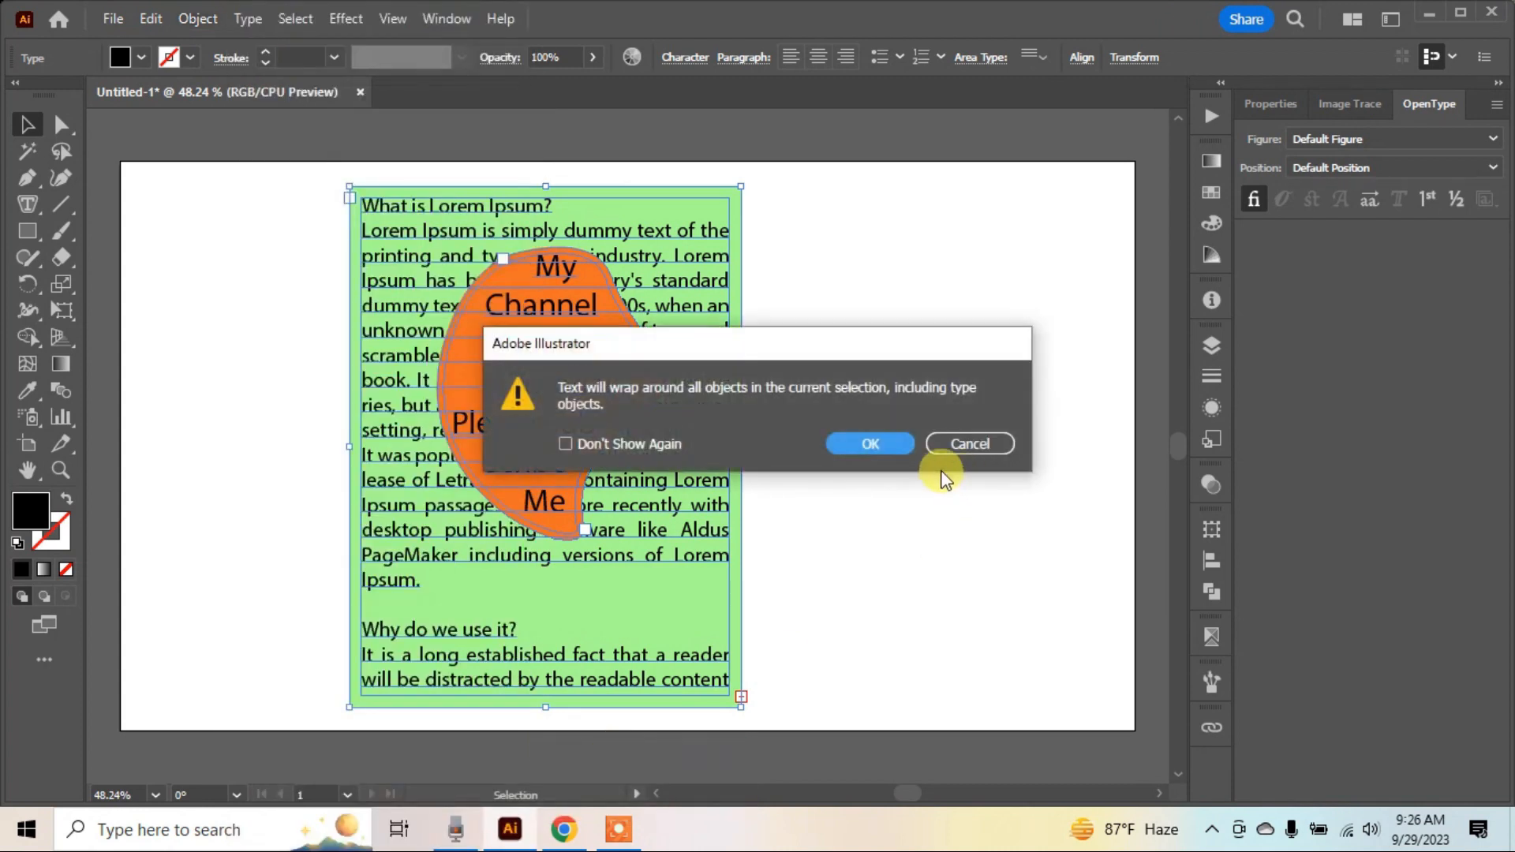
{"action": "left_click", "coordinate": [872, 440]}
{"action": "left_click", "coordinate": [899, 362]}
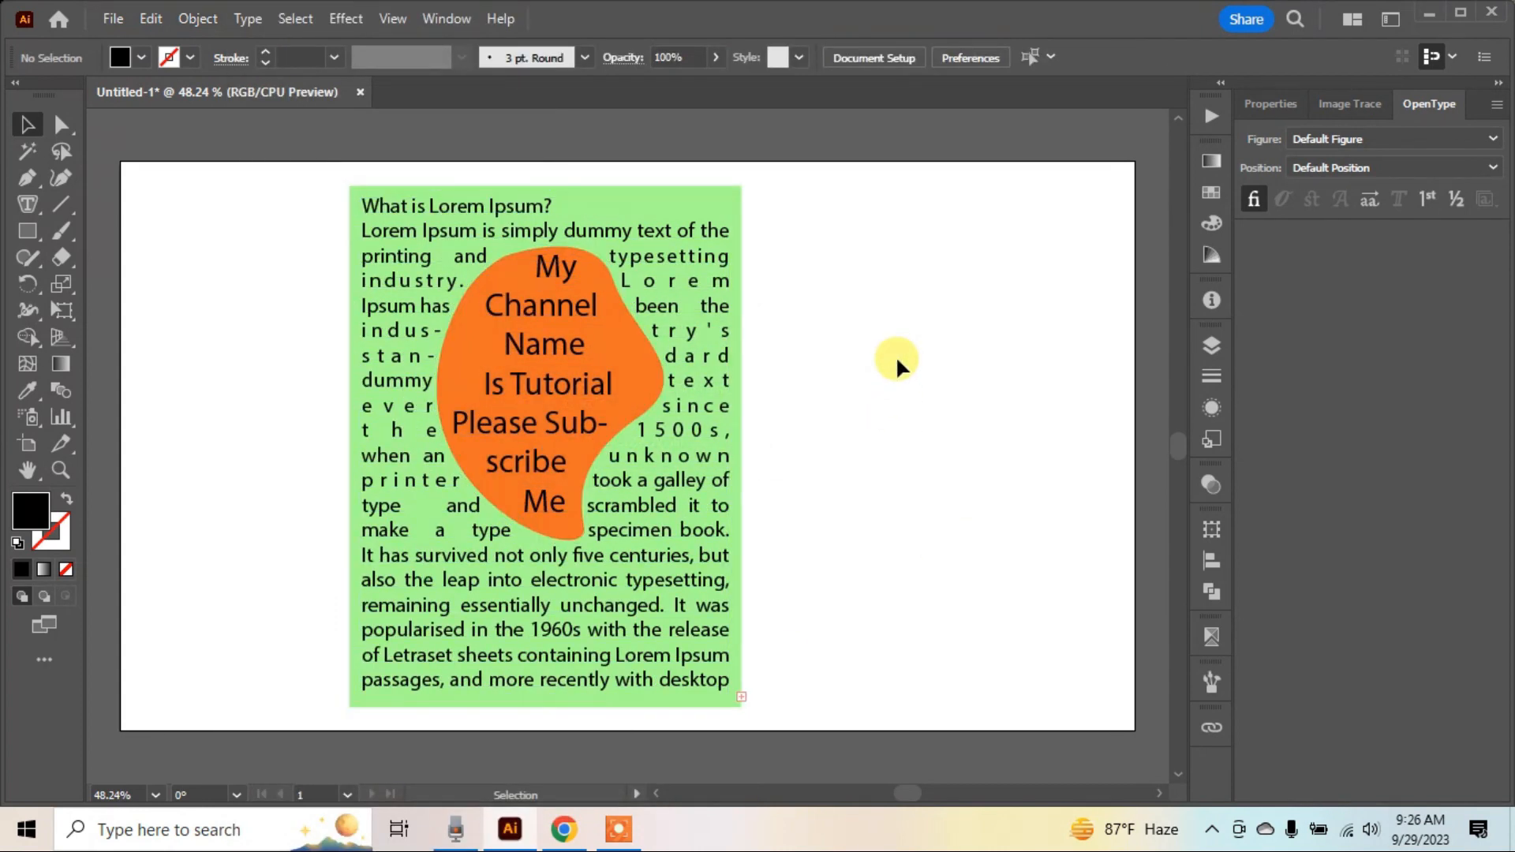
- Move the orange freeform shape to the upper-left corner of the green text frame
{"action": "left_click_drag", "start_coordinate": [572, 331], "coordinate": [496, 305]}
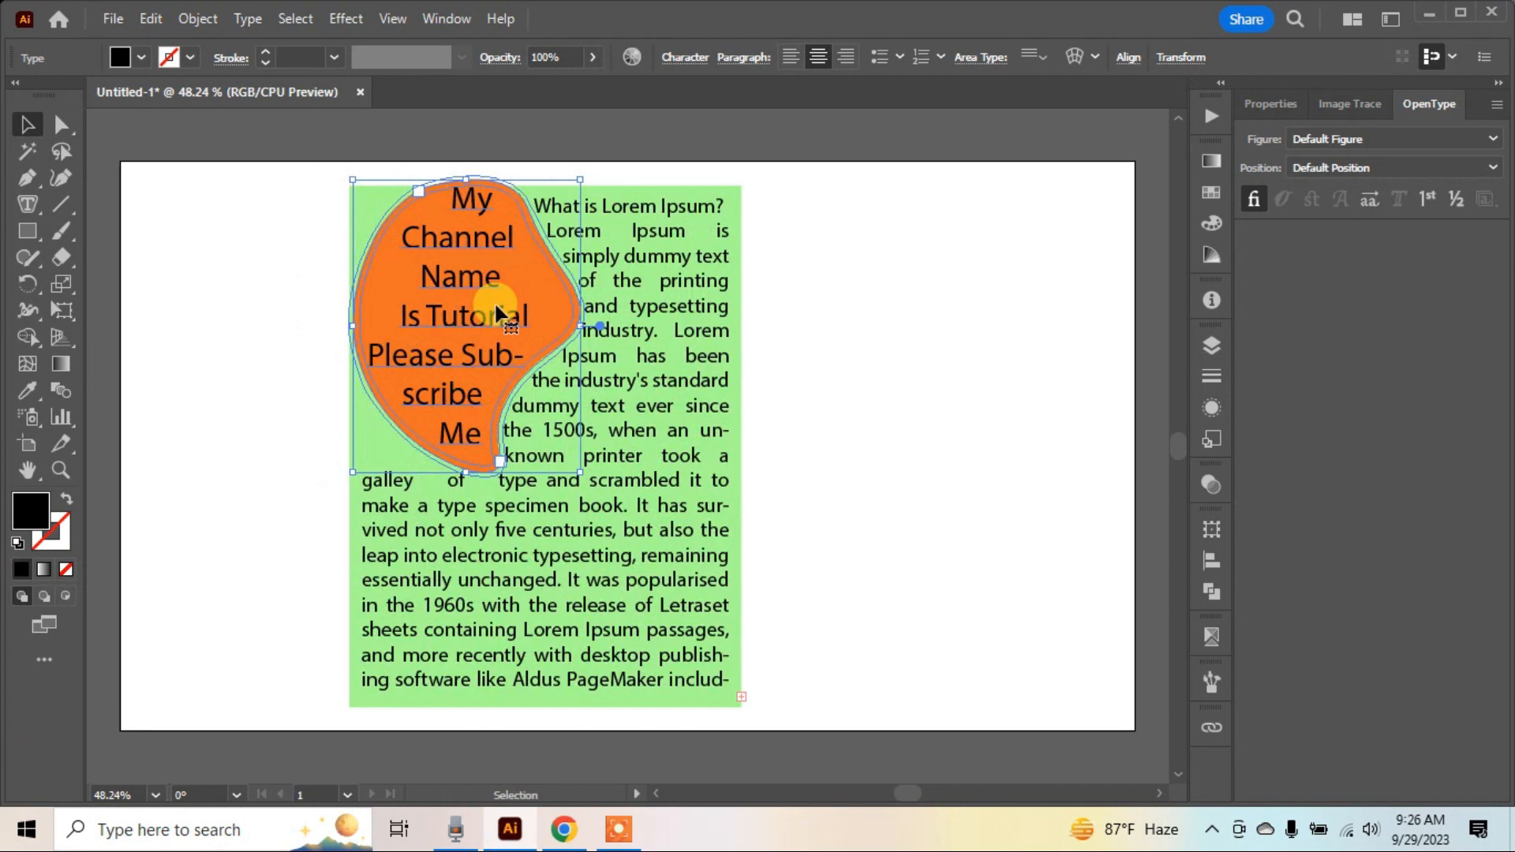
- Recolor all the text inside the orange freeform shape yellow
{"action": "left_click", "coordinate": [860, 317]}
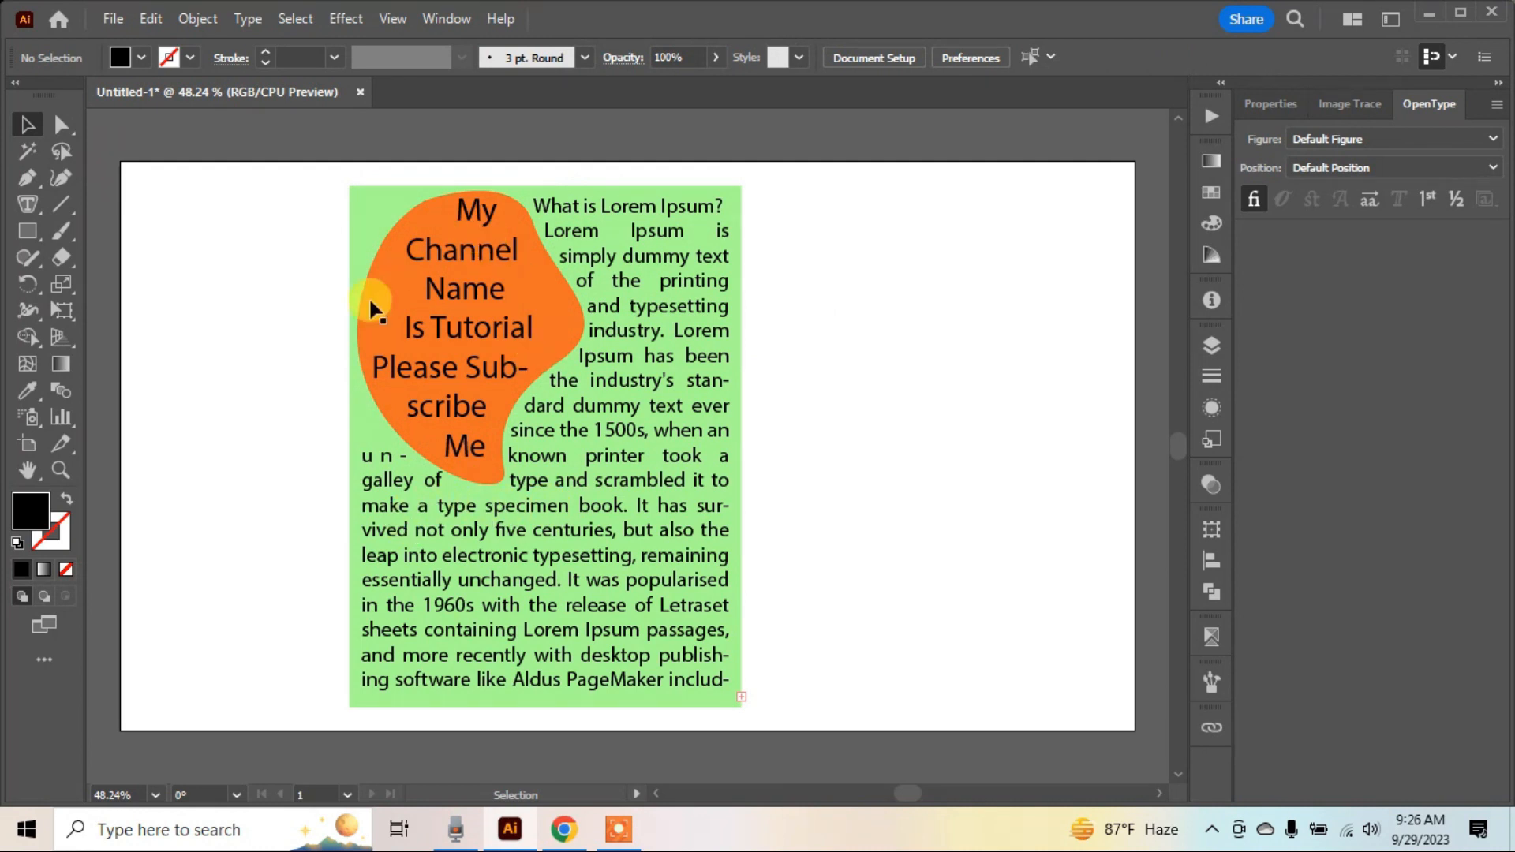
{"action": "left_click", "coordinate": [553, 312]}
{"action": "left_click", "coordinate": [28, 204]}
{"action": "left_click", "coordinate": [422, 286]}
{"action": "key", "text": "ctrl+a"}
{"action": "double_click", "coordinate": [34, 509]}
{"action": "left_click", "coordinate": [782, 509]}
{"action": "left_click", "coordinate": [720, 315]}
{"action": "left_click", "coordinate": [991, 299]}
{"action": "left_click", "coordinate": [938, 286], "text": "ctrl"}
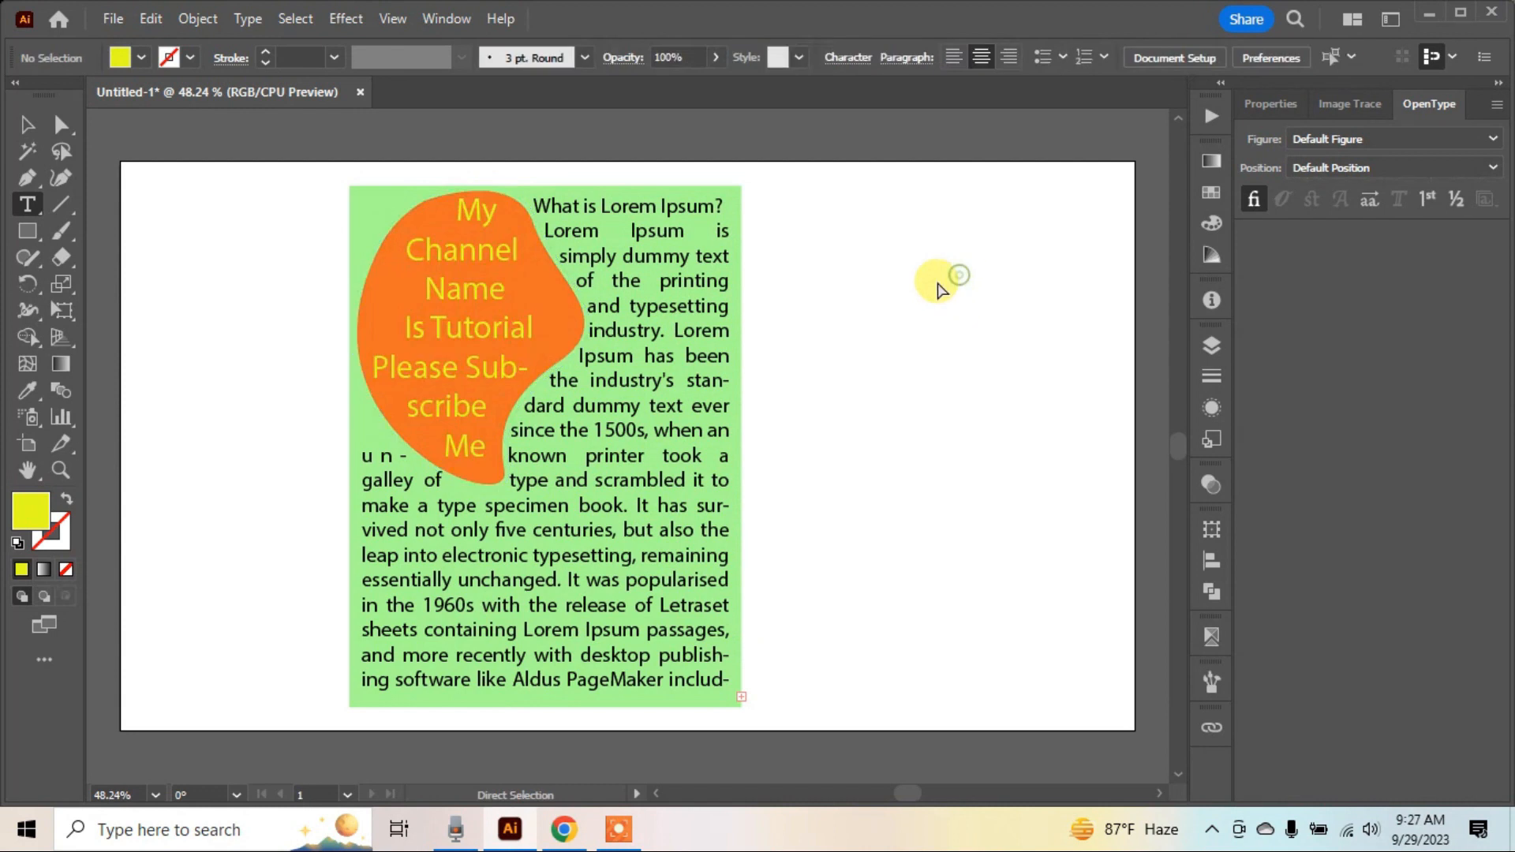
- Draw a tall rounded rectangle in the empty artboard area to the right of the green text frame
{"action": "left_click", "coordinate": [27, 204]}
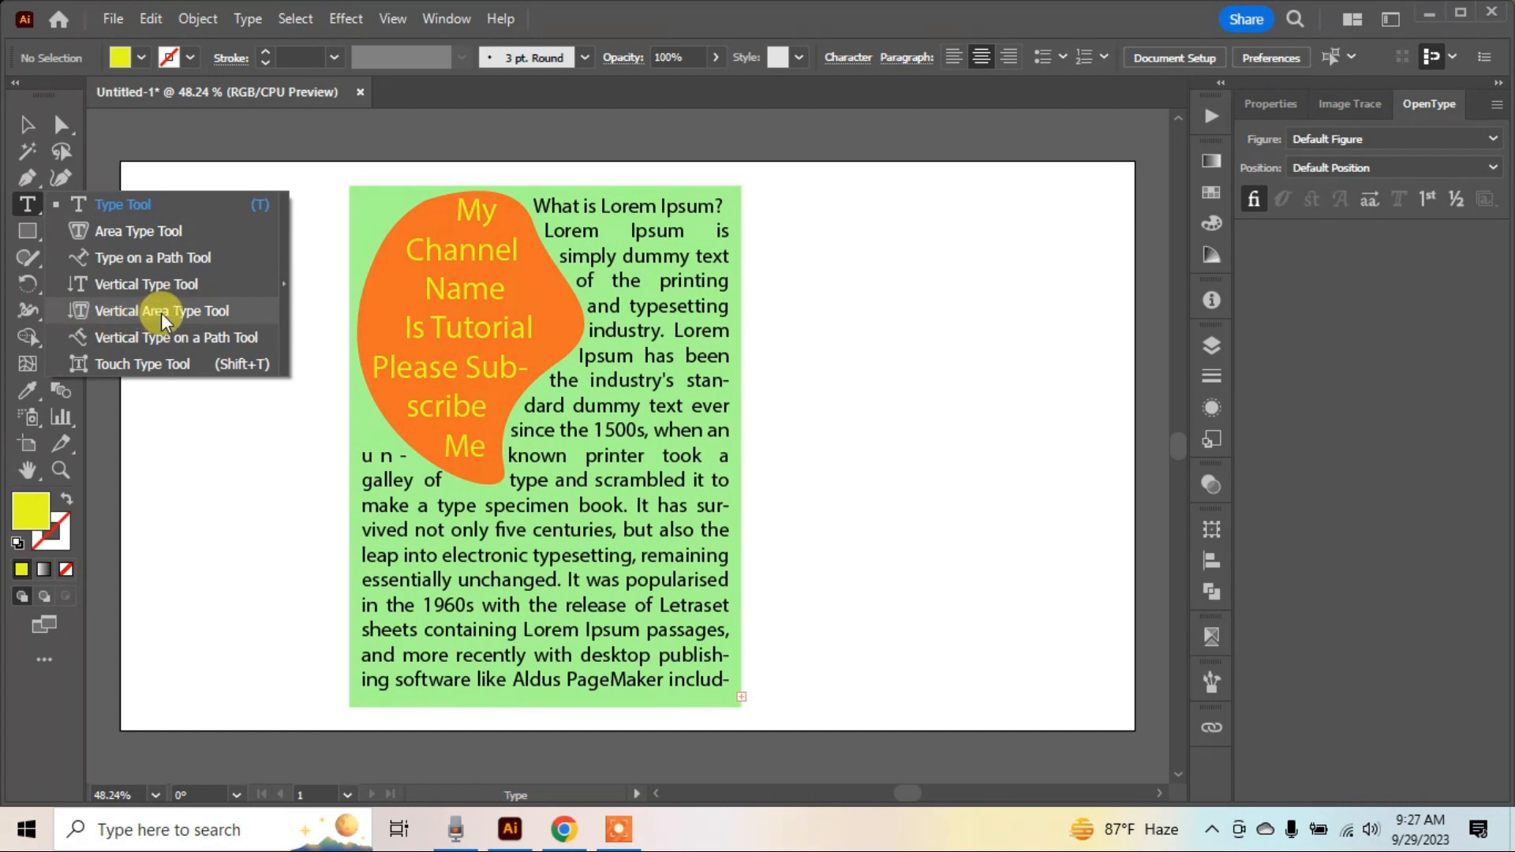
{"action": "left_click", "coordinate": [240, 313]}
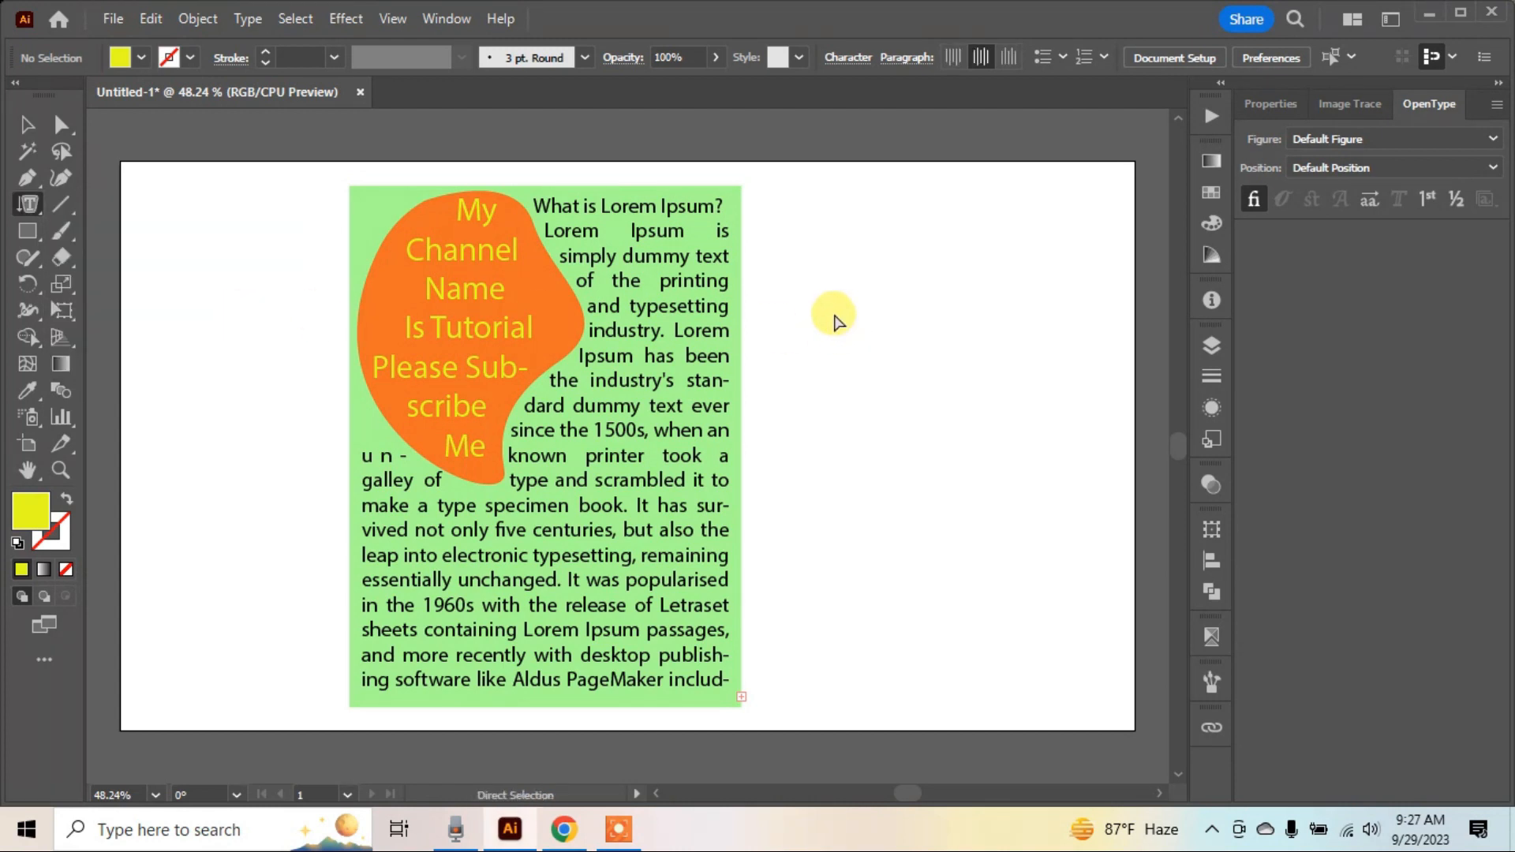
{"action": "left_click", "coordinate": [22, 224]}
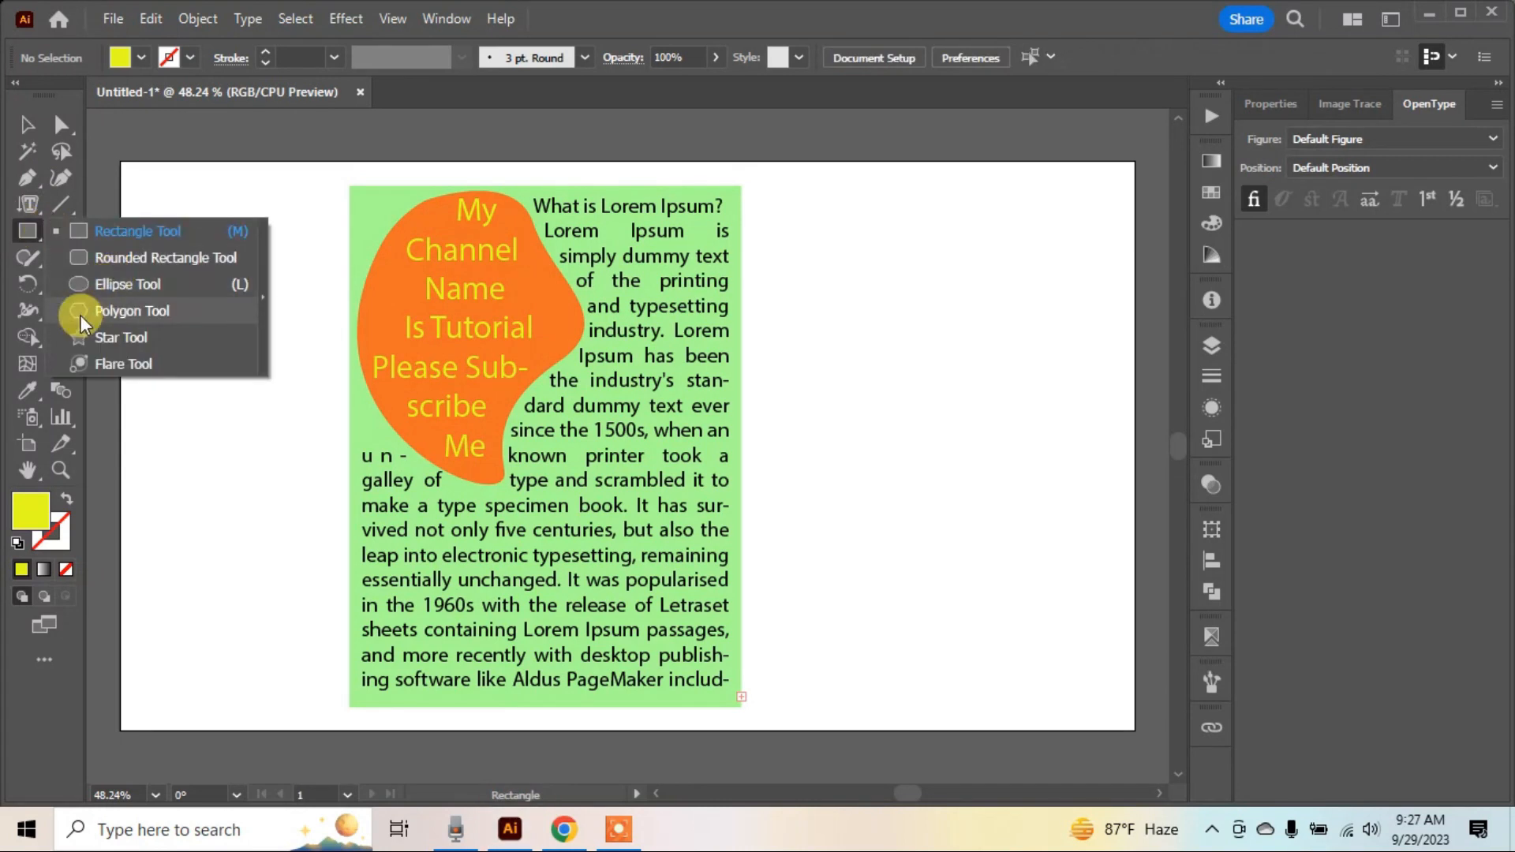
{"action": "left_click", "coordinate": [110, 257]}
{"action": "left_click_drag", "start_coordinate": [821, 207], "coordinate": [1067, 617]}
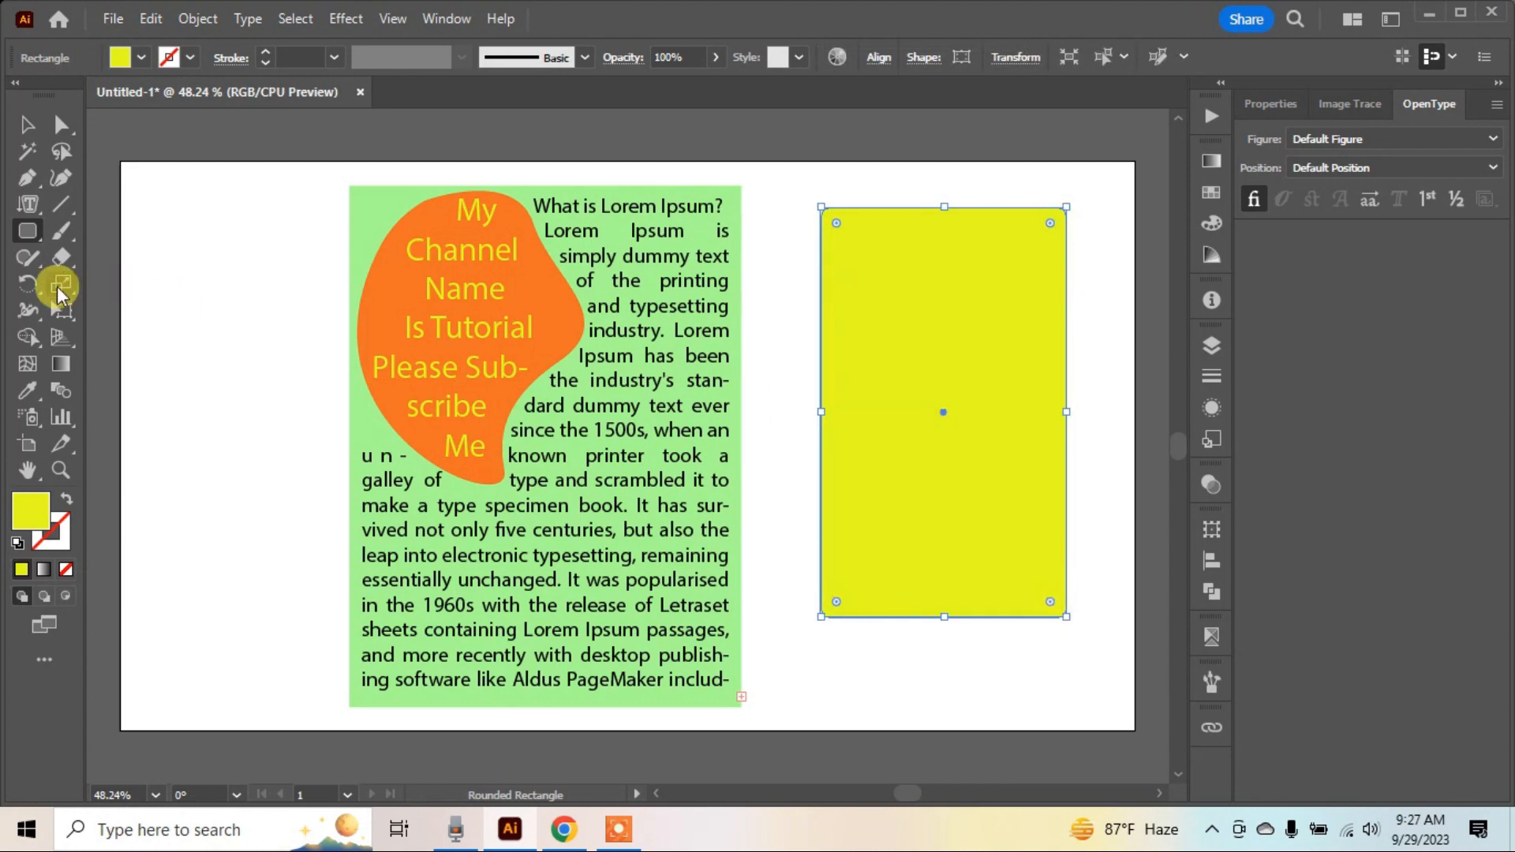
- Convert the yellow rounded rectangle into a vertical area type frame filled with placeholder text
{"action": "left_click", "coordinate": [29, 205]}
{"action": "left_click", "coordinate": [169, 308]}
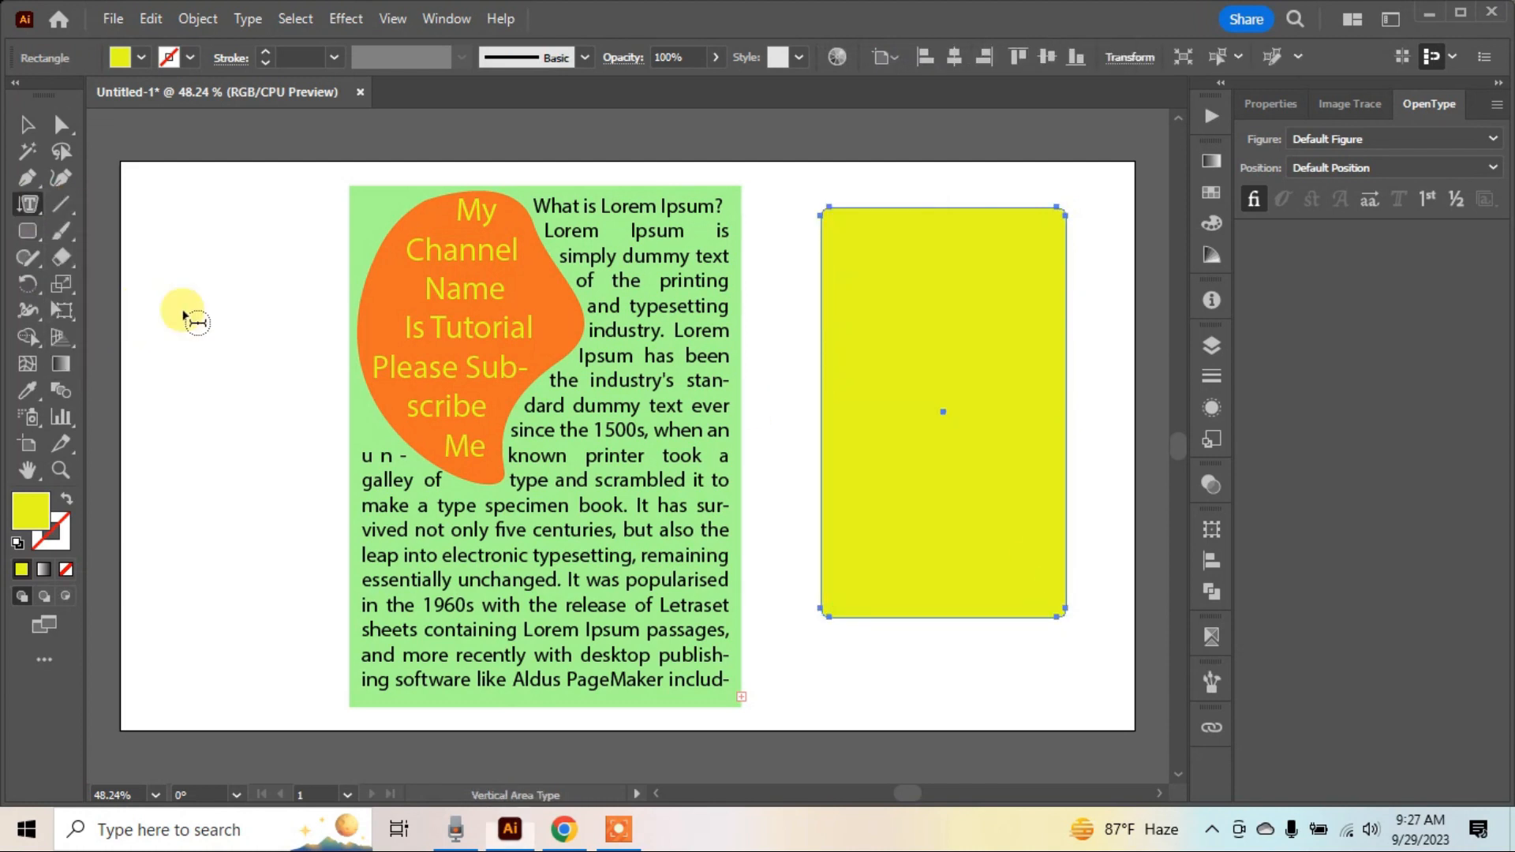
{"action": "left_click", "coordinate": [823, 219]}
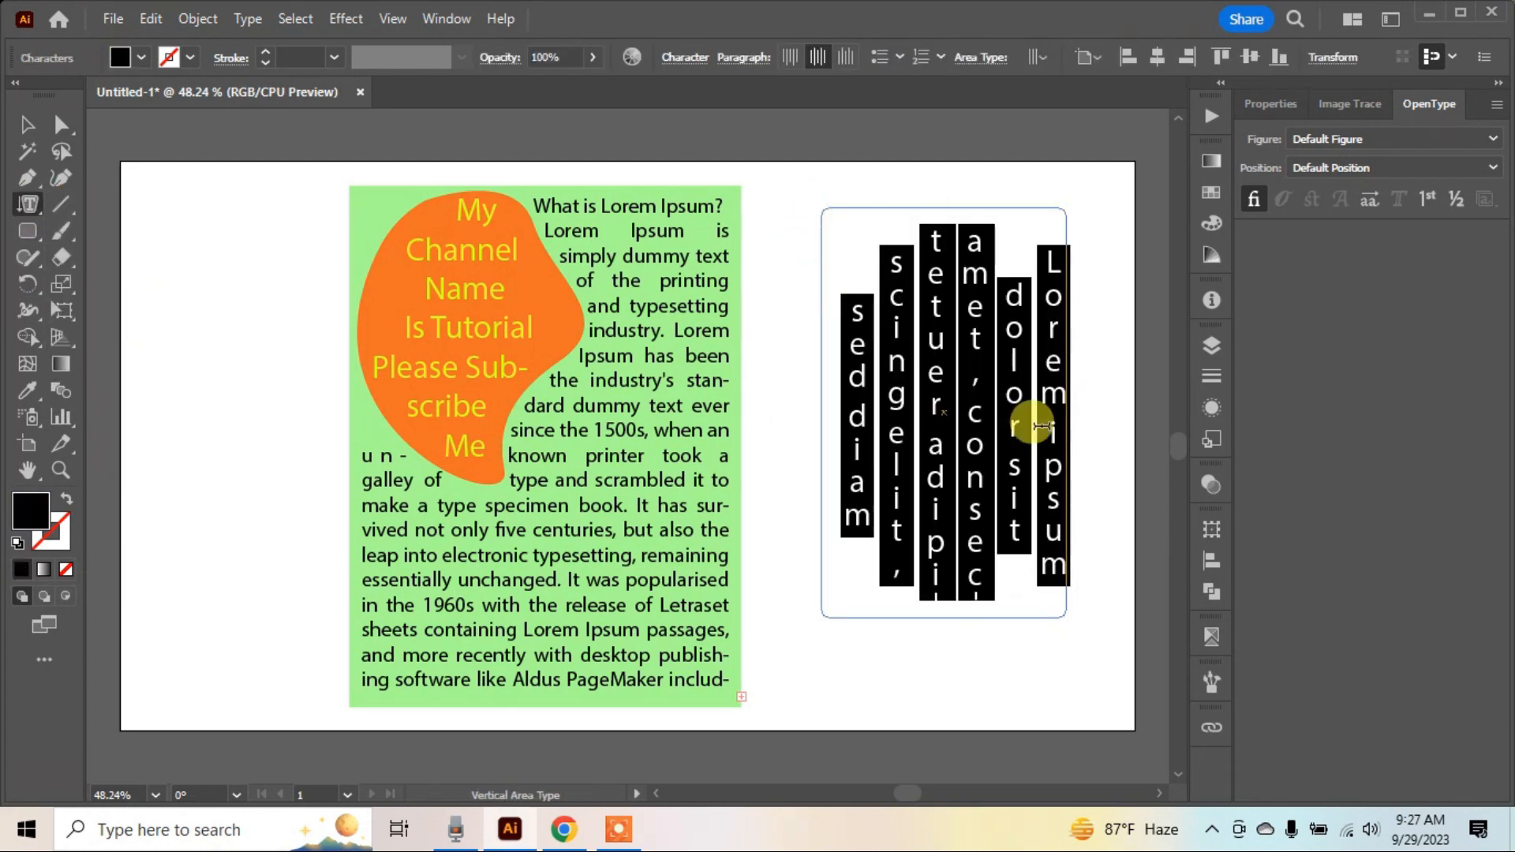
{"action": "left_click", "coordinate": [1091, 407], "text": "ctrl"}
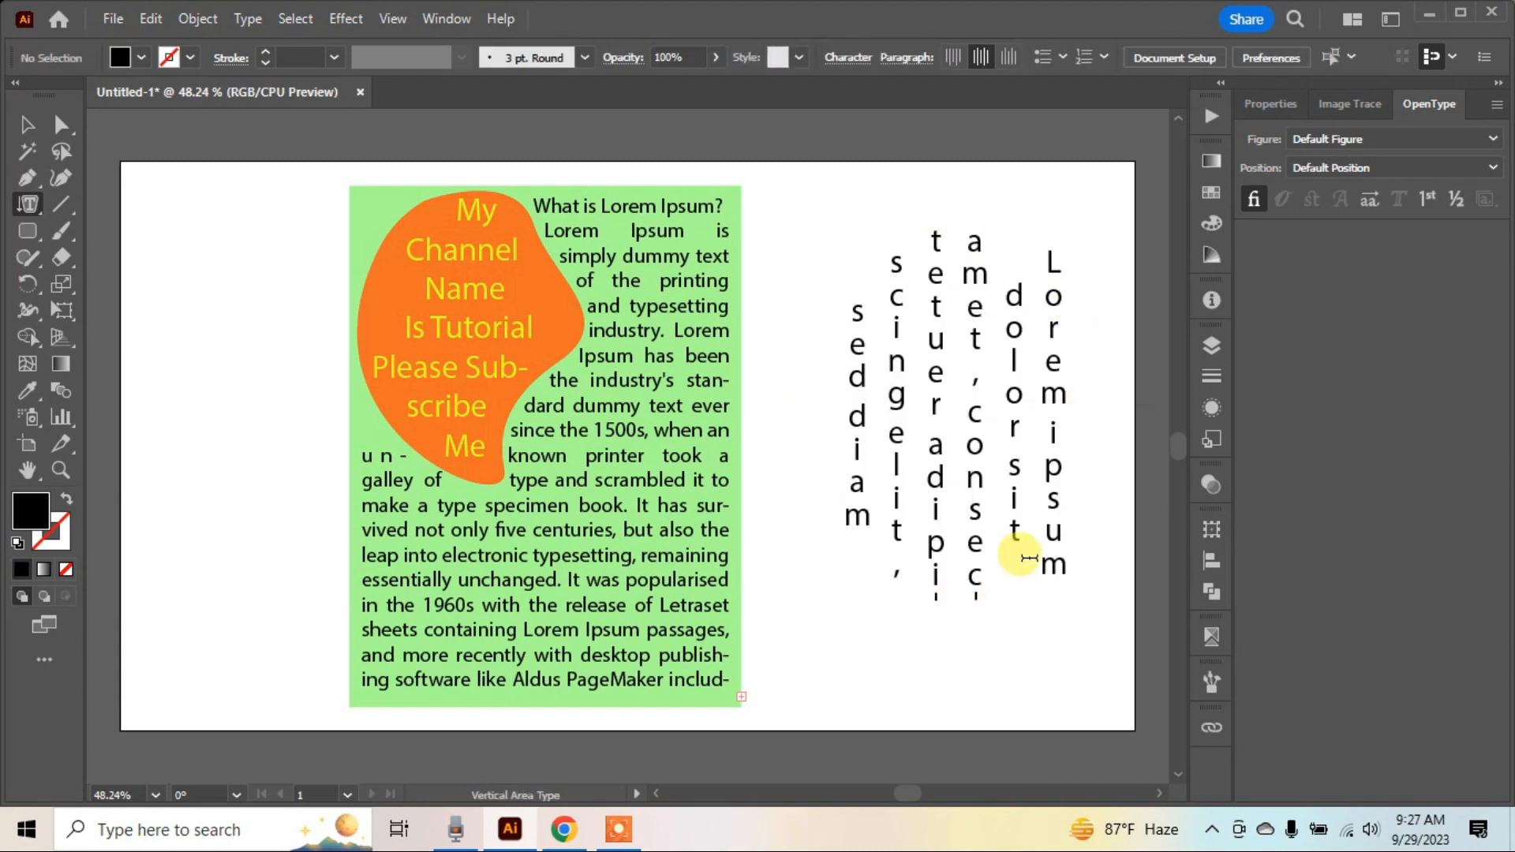
- Shift all the text objects left on the artboard, and move the vertical text frame closer to the green frame
{"action": "key", "text": "a"}
{"action": "left_click_drag", "start_coordinate": [975, 466], "coordinate": [913, 515]}
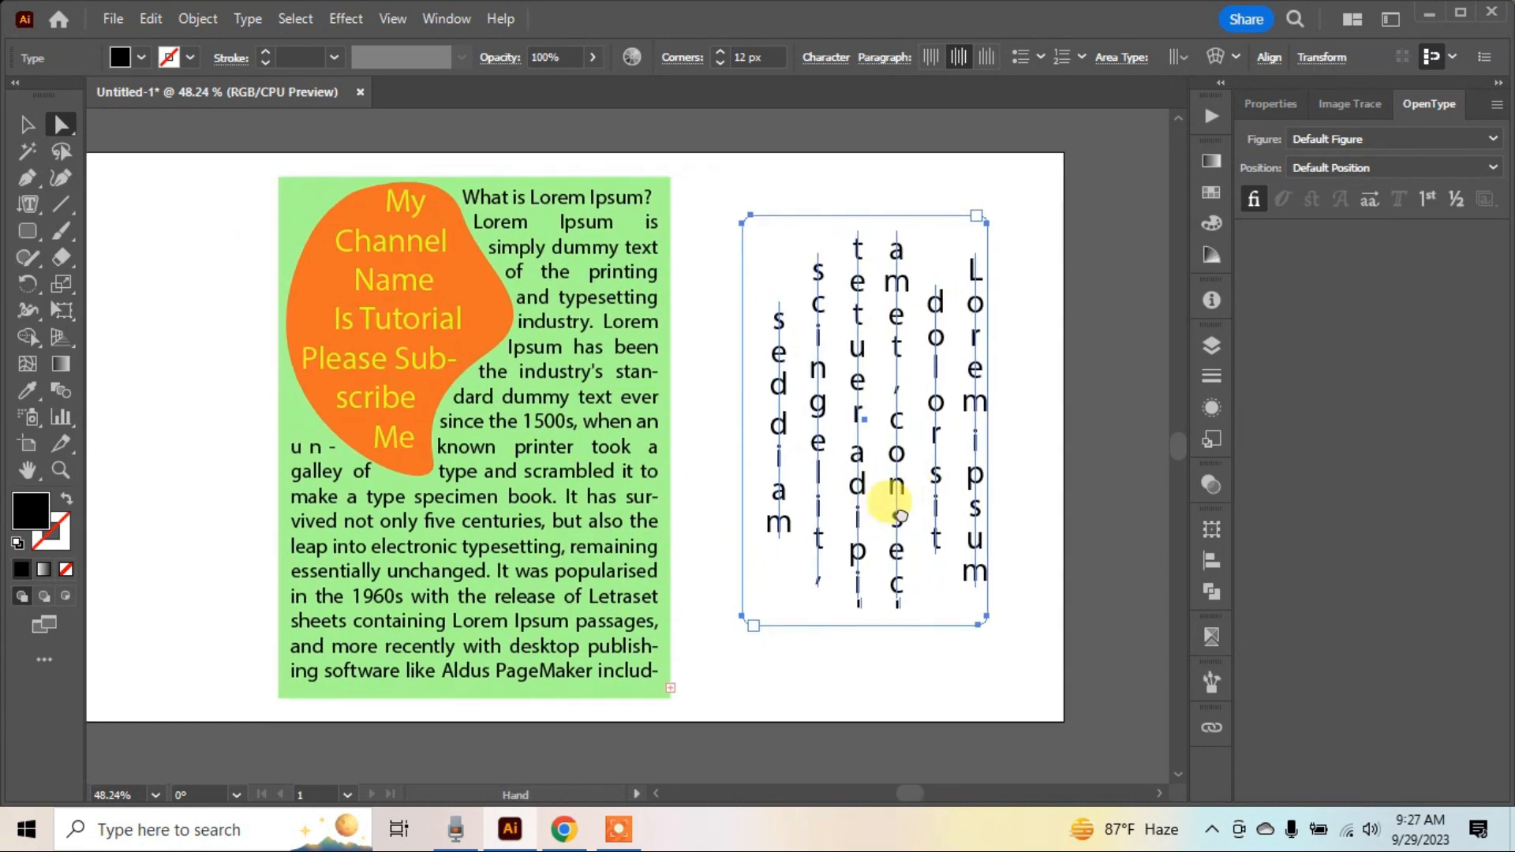
{"action": "left_click_drag", "start_coordinate": [209, 152], "coordinate": [1070, 705]}
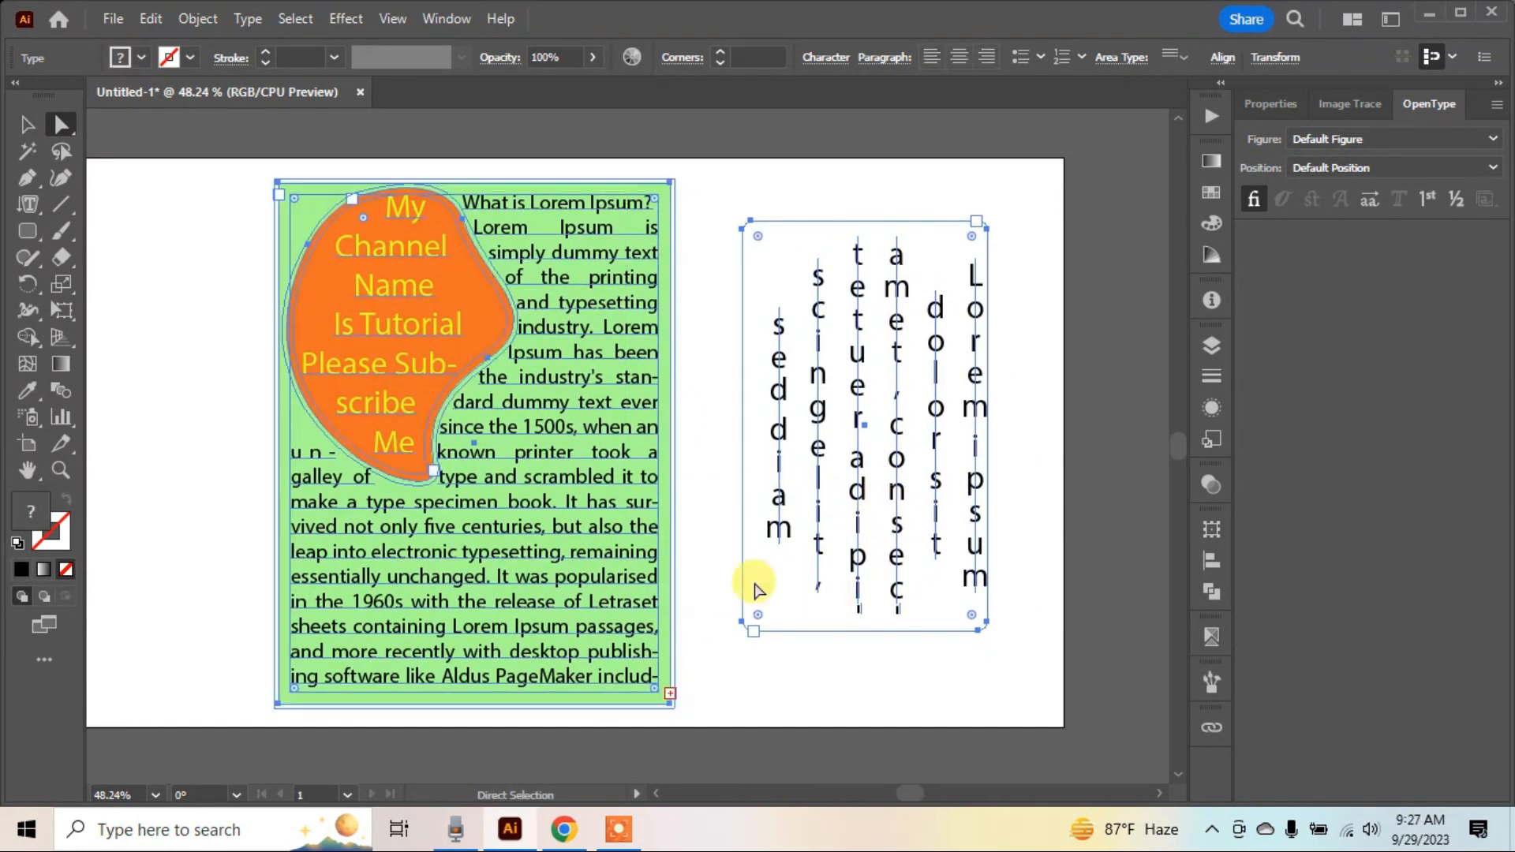
{"action": "left_click_drag", "start_coordinate": [619, 518], "coordinate": [556, 511]}
{"action": "left_click", "coordinate": [977, 435]}
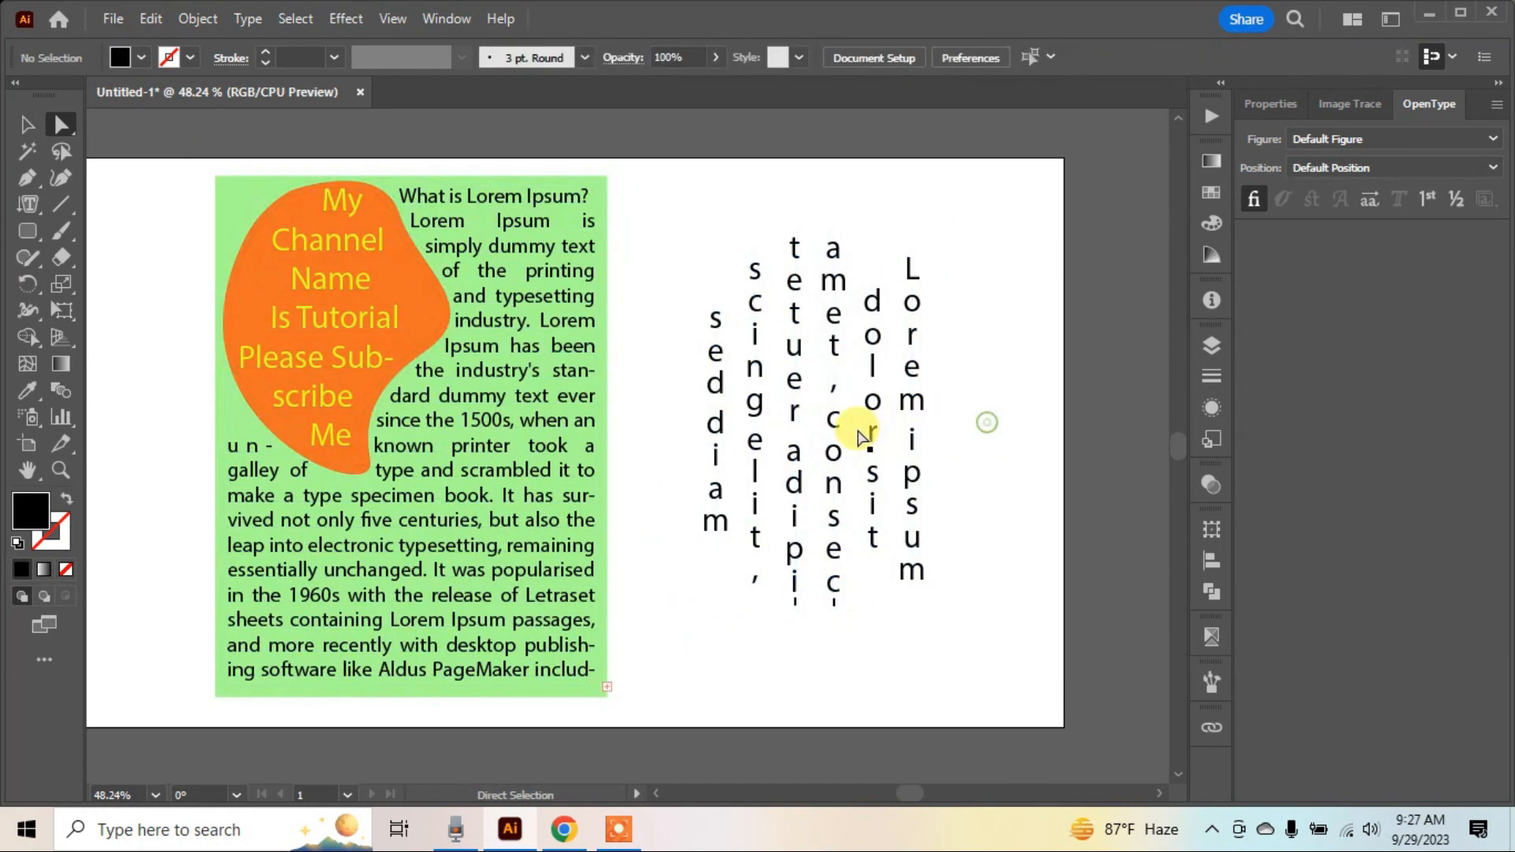
{"action": "left_click_drag", "start_coordinate": [828, 423], "coordinate": [802, 444]}
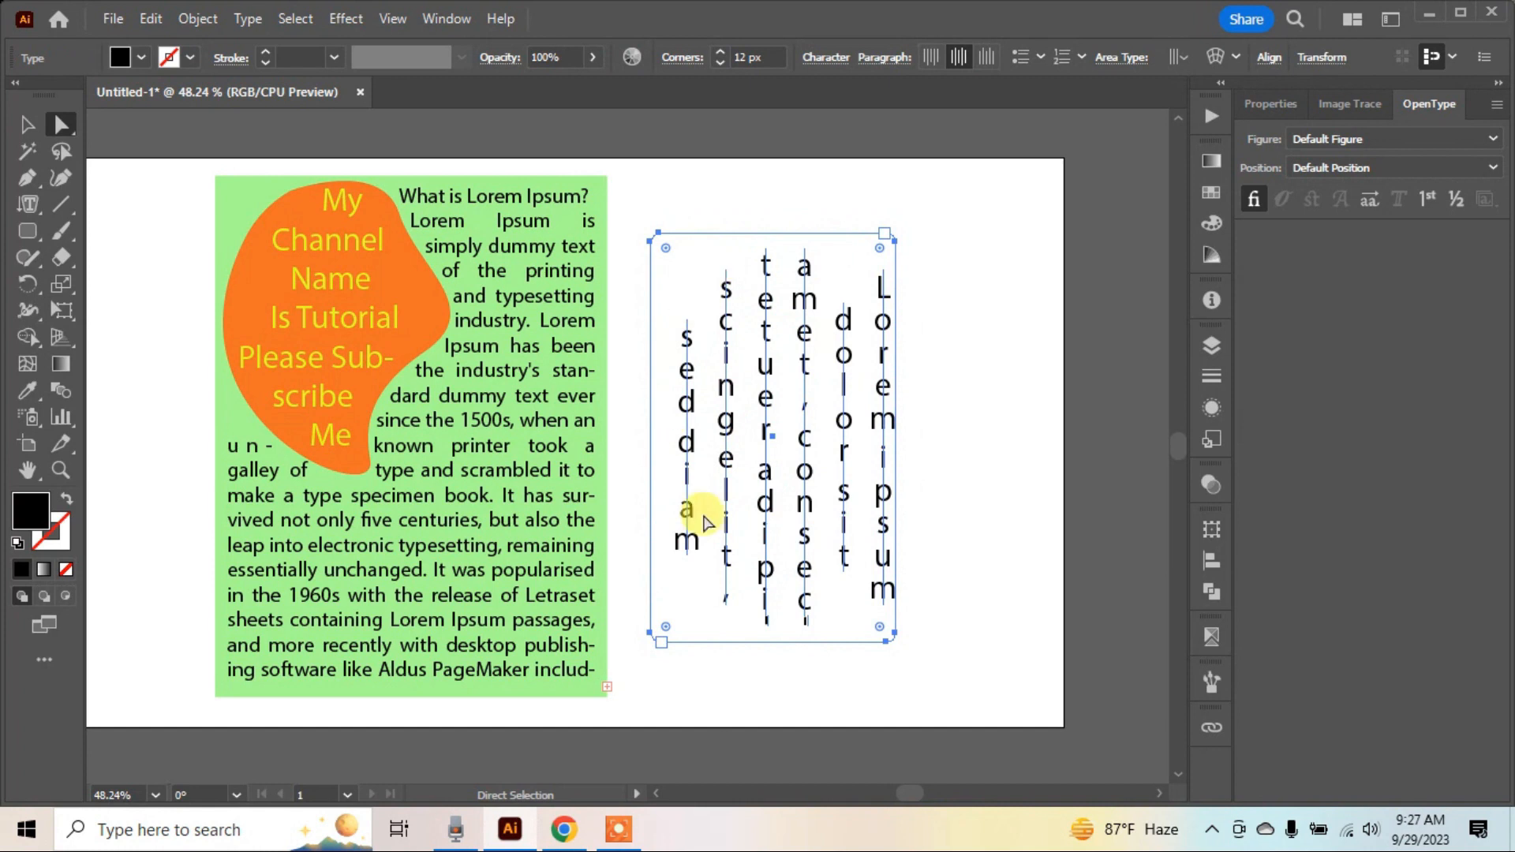
{"action": "left_click", "coordinate": [947, 418]}
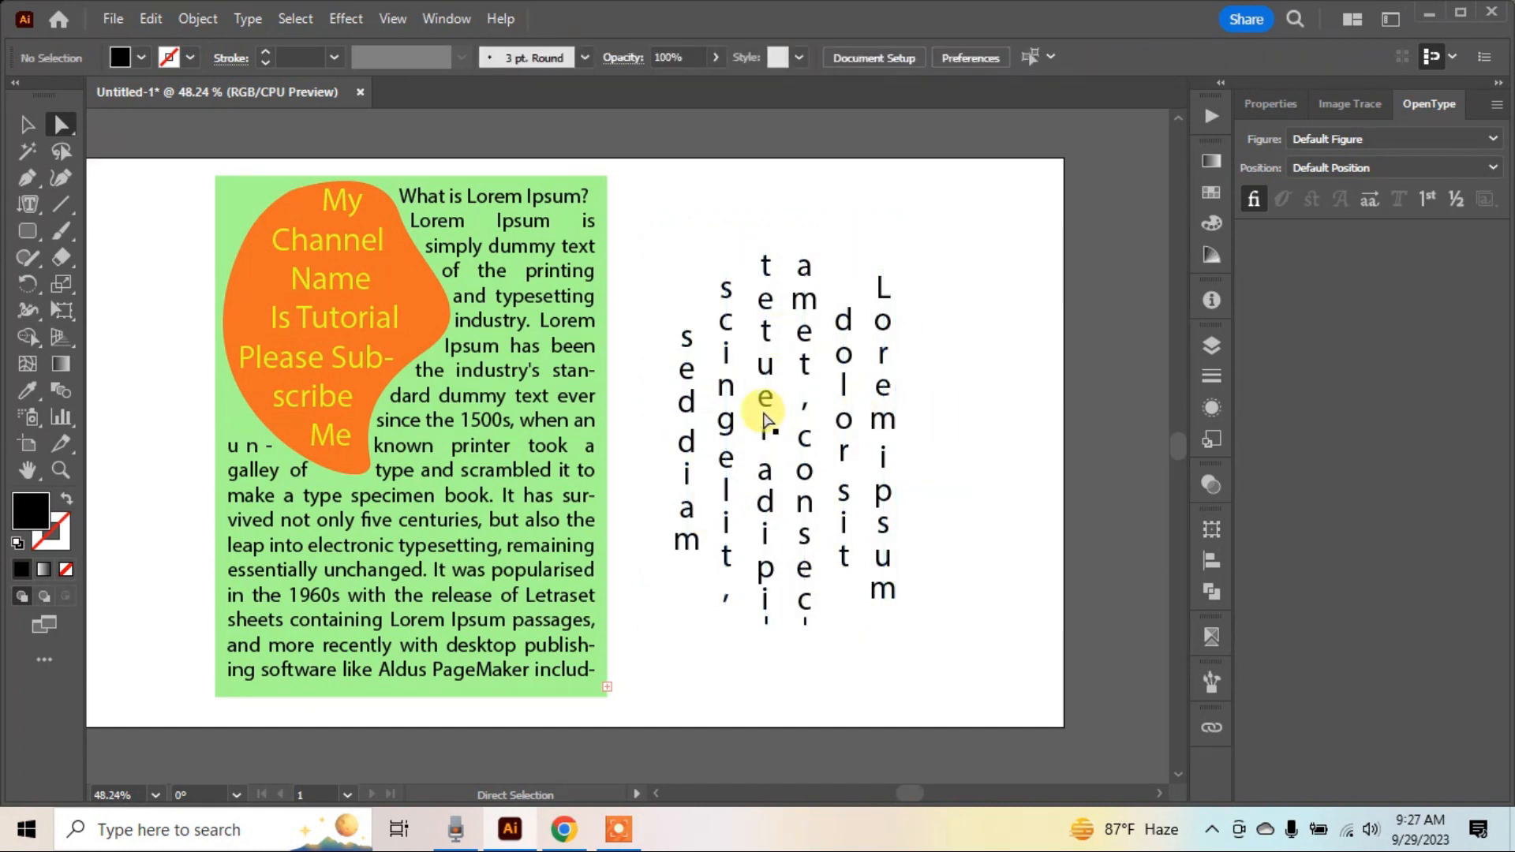